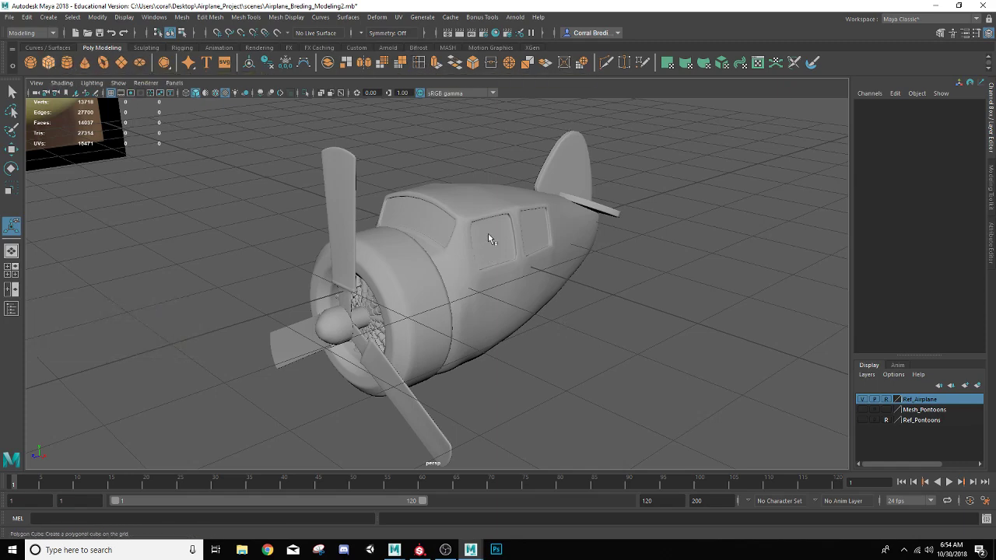
# Create a polygon cube and raise it above the cabin roof to about 1.17 in Y
pyautogui.click(446, 262)
pyautogui.press('w')
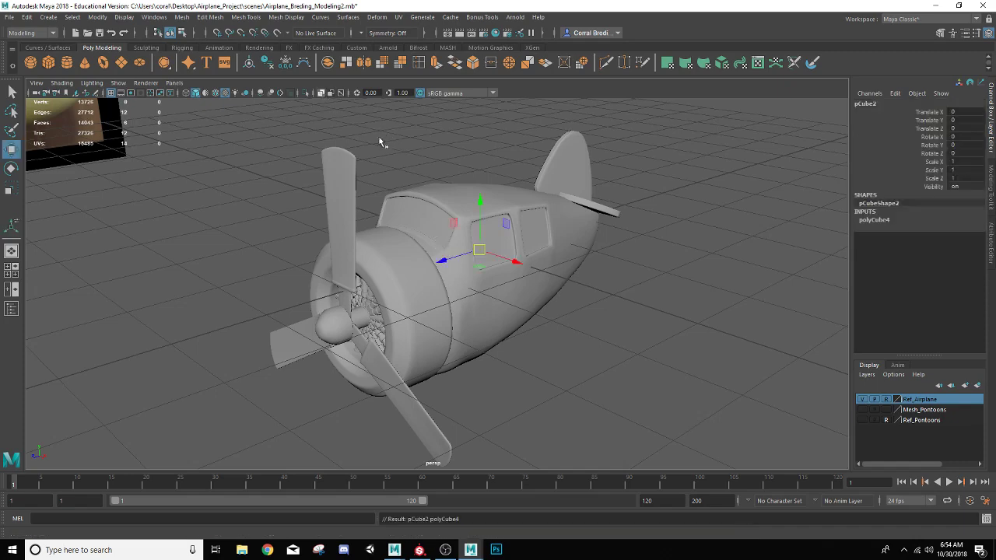
pyautogui.click(330, 91)
pyautogui.moveTo(480, 200); pyautogui.dragTo(480, 108)
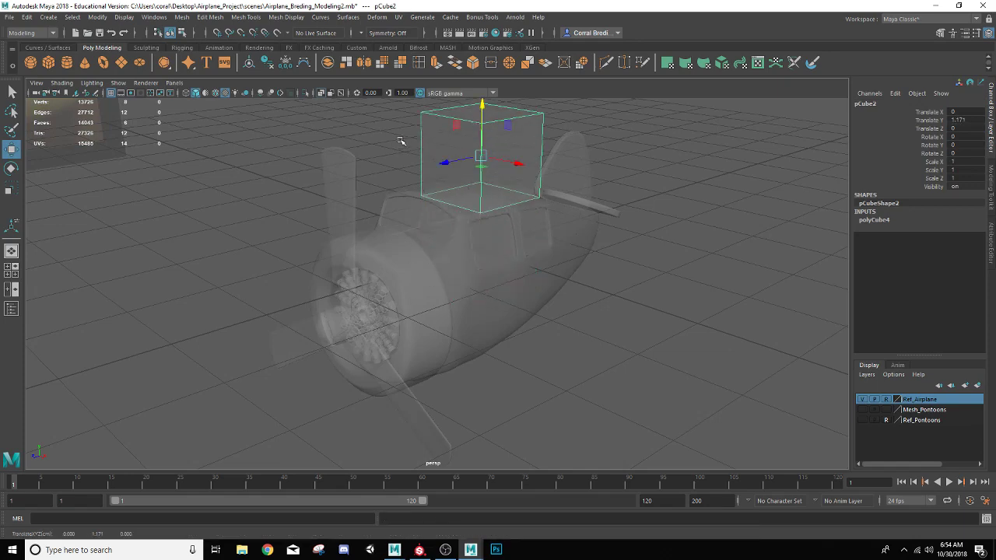
pyautogui.click(321, 92)
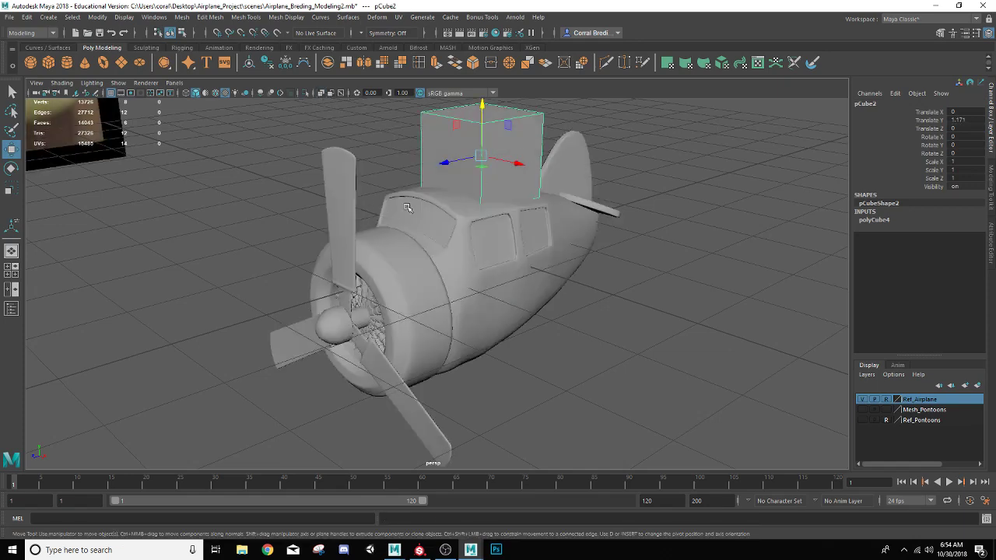
# Flatten the cube to about 0.174 in Y scale and lower it onto the cabin roof at about 0.86 in Y
pyautogui.press('r')
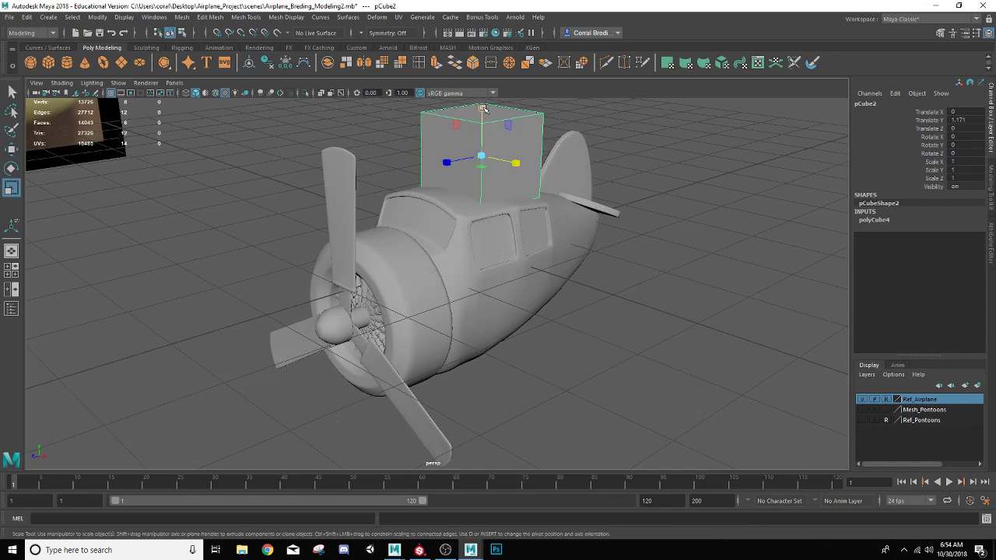
pyautogui.moveTo(482, 109); pyautogui.dragTo(486, 148)
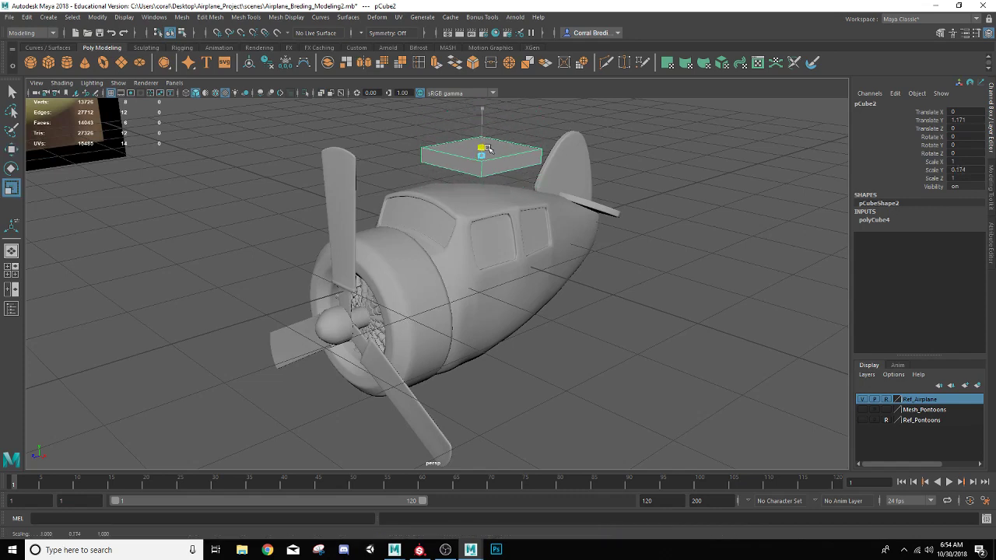
pyautogui.press('w')
pyautogui.moveTo(482, 109); pyautogui.dragTo(483, 134)
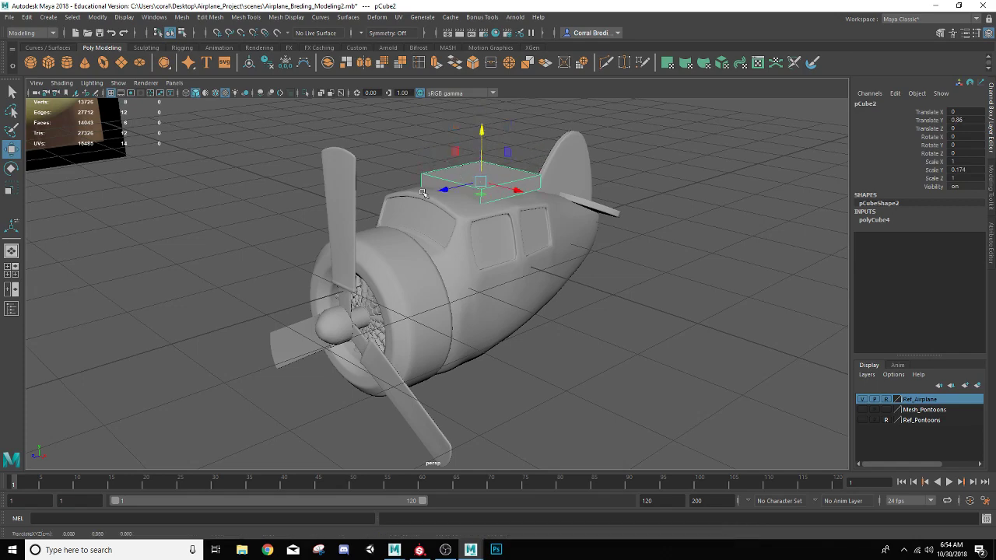
pyautogui.keyDown('alt'); pyautogui.moveTo(452, 218); pyautogui.dragTo(405, 264); pyautogui.keyUp('alt')
pyautogui.scroll(4, 449, 279)
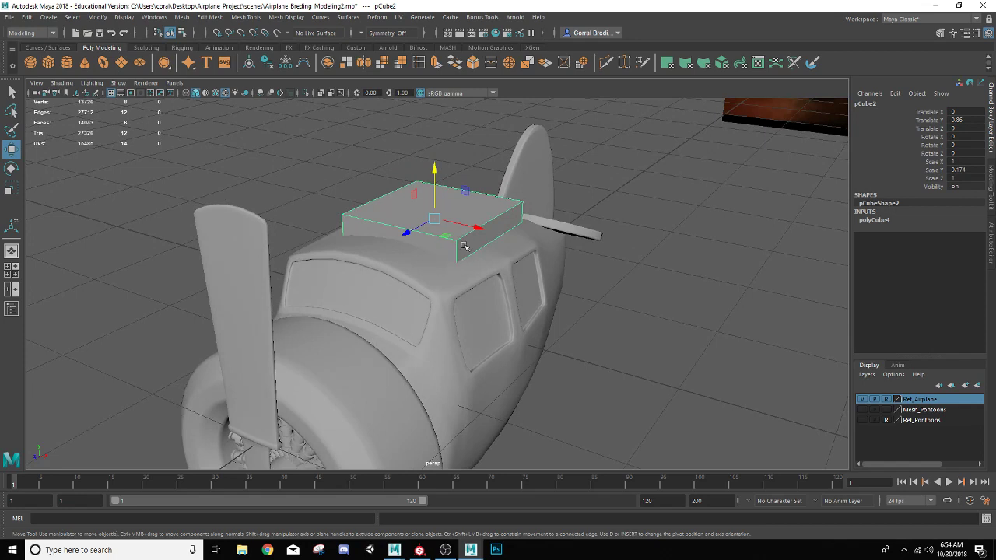
# In the top view, shift the flattened cube sideways to about 0.505 in X so its inner edge sits on the fuselage centreline
pyautogui.click(14, 274)
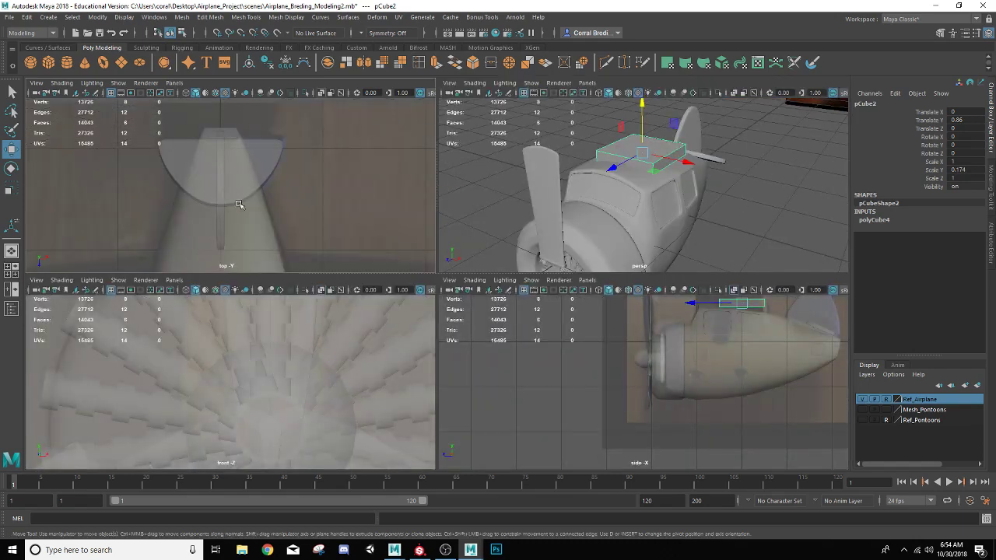
pyautogui.press('space')
pyautogui.scroll(-8, 292, 276)
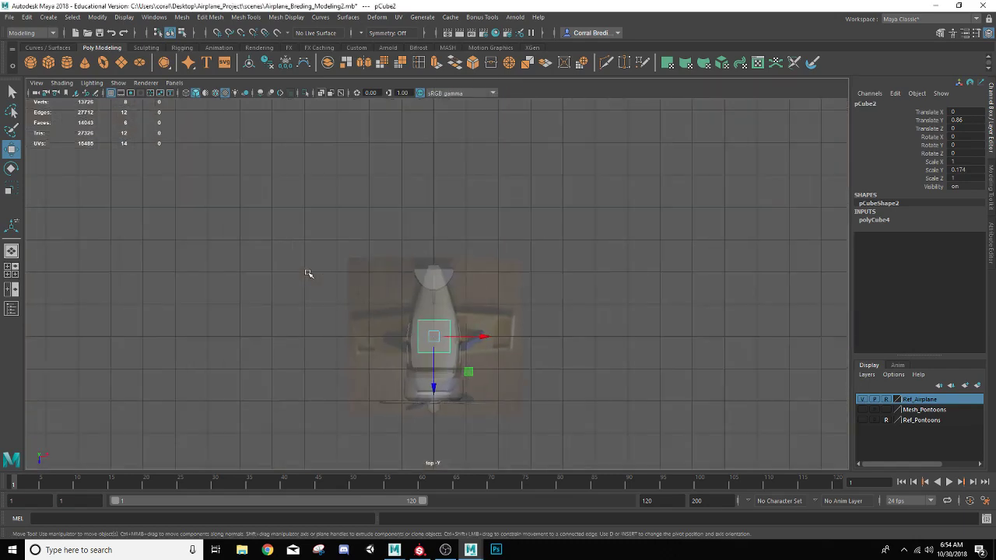
pyautogui.scroll(2, 307, 273)
pyautogui.scroll(5, 360, 267)
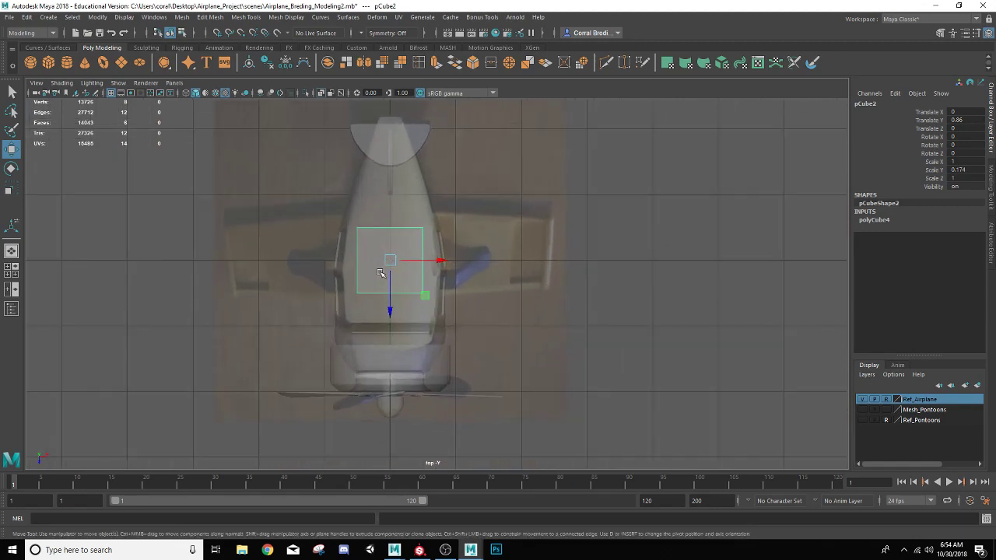
pyautogui.scroll(2, 382, 273)
pyautogui.keyDown('alt'); pyautogui.moveTo(382, 273); pyautogui.dragTo(438, 293, button='middle'); pyautogui.keyUp('alt')
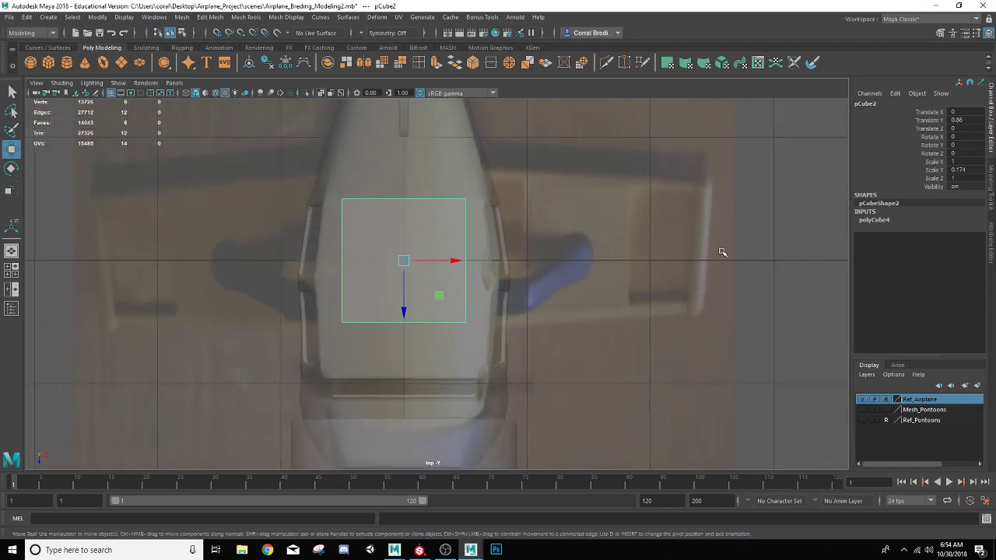
pyautogui.moveTo(453, 261); pyautogui.dragTo(518, 266)
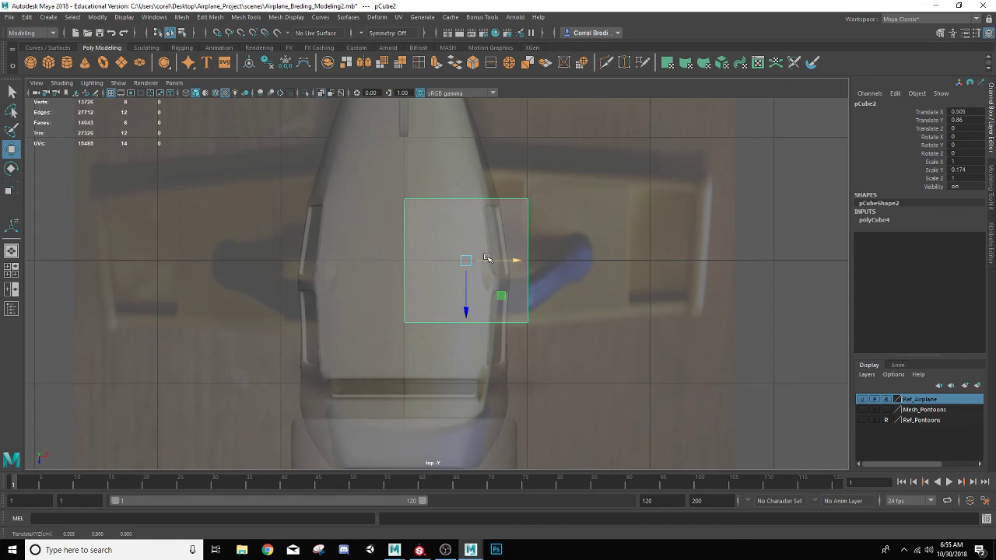
# Stretch the slab to about 1.36 in Z scale and place it at about -0.063 in Z to match the reference wing's depth
pyautogui.press('r')
pyautogui.moveTo(467, 307)
pyautogui.mouseDown()
pyautogui.moveTo(467, 325)
pyautogui.moveTo(467, 301)
pyautogui.mouseUp()
pyautogui.press('w')
pyautogui.press('r')
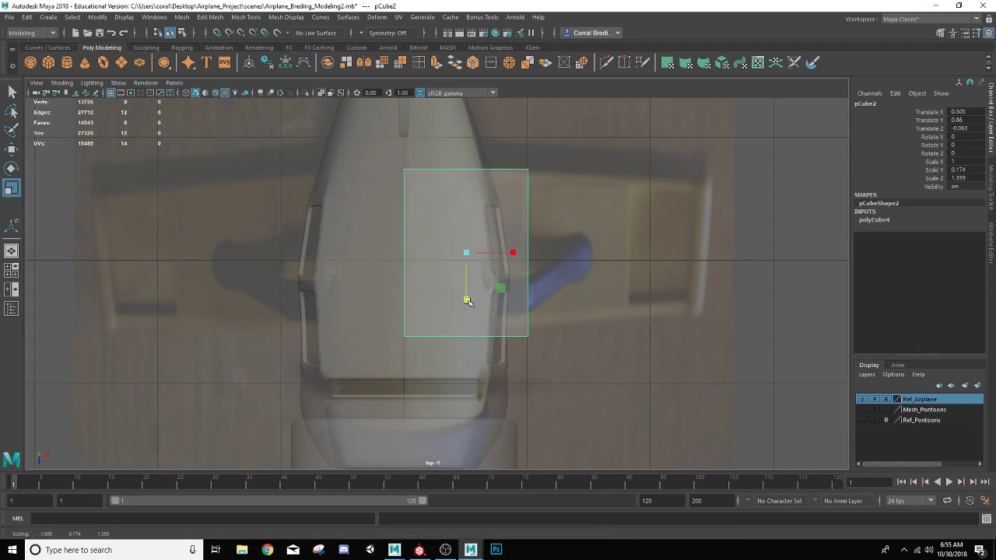
# Pull the slab's outer end vertices out to the reference wingtip and scale them closer together in depth to taper the wing
pyautogui.rightClick(515, 181)
pyautogui.moveTo(499, 147); pyautogui.dragTo(580, 359)
pyautogui.press('w')
pyautogui.moveTo(570, 260); pyautogui.dragTo(756, 253)
pyautogui.press('r')
pyautogui.moveTo(708, 300); pyautogui.dragTo(713, 290)
pyautogui.press('w')
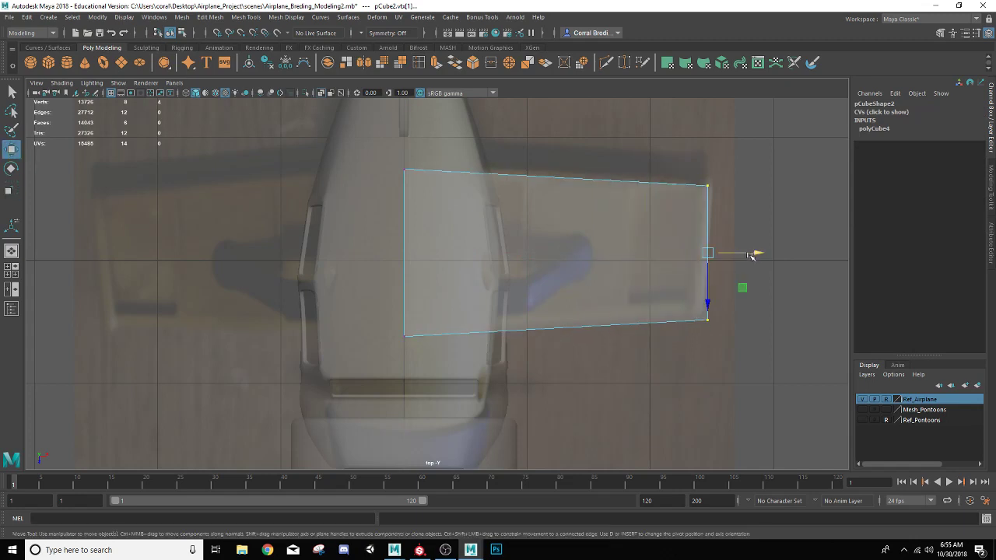
pyautogui.moveTo(747, 253); pyautogui.dragTo(740, 253)
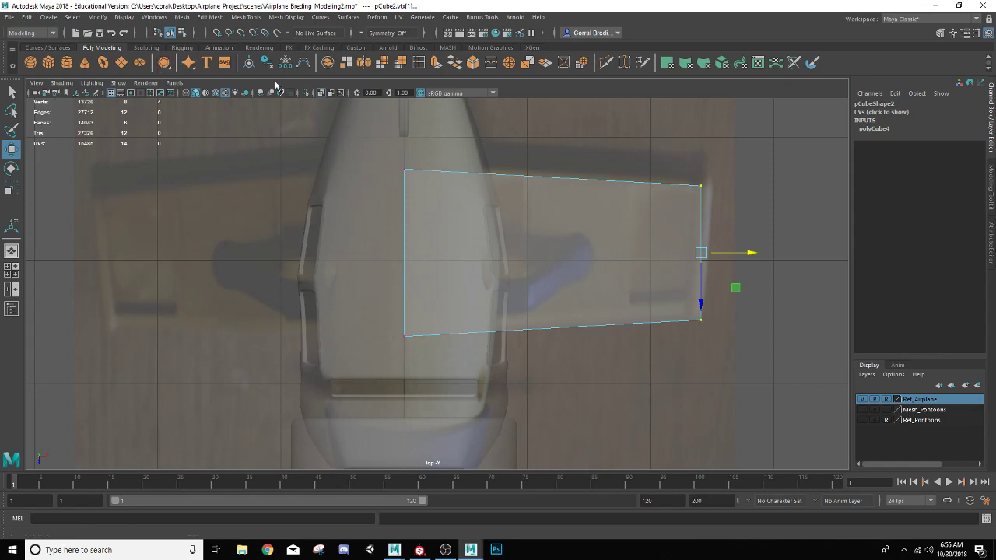
# Insert two front-to-back edge loops in the wing, one beside the fuselage and one inboard of the tip panel
pyautogui.click(419, 66)
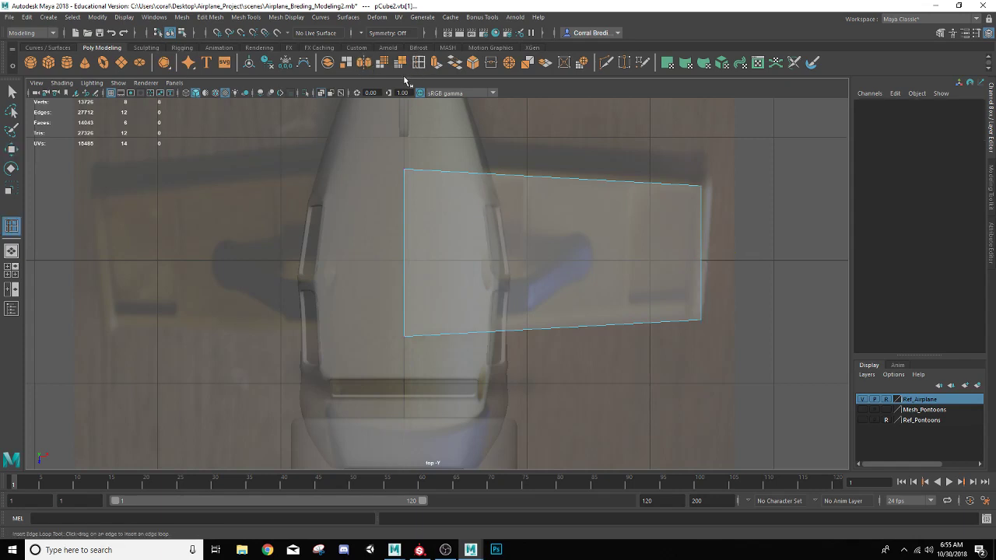
pyautogui.doubleClick(12, 227)
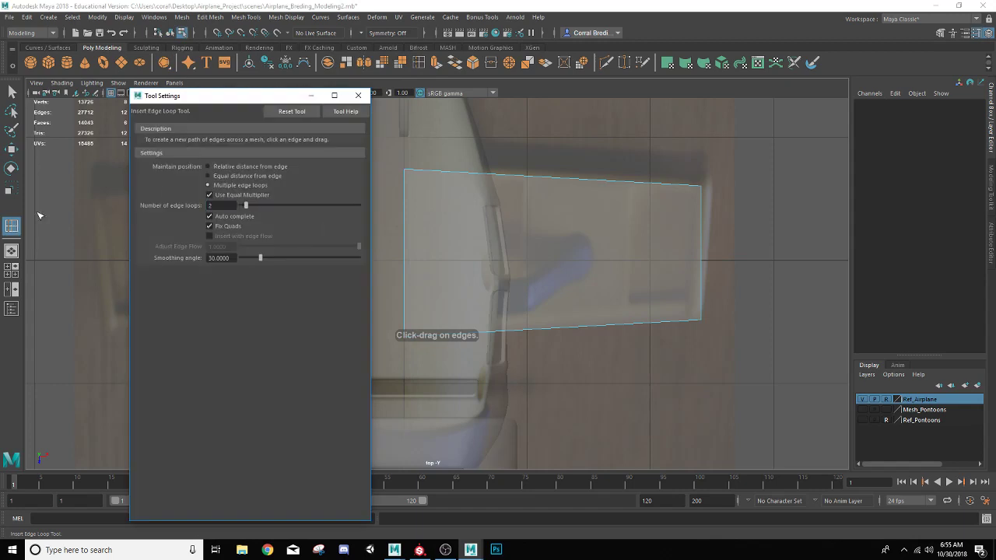
pyautogui.click(358, 95)
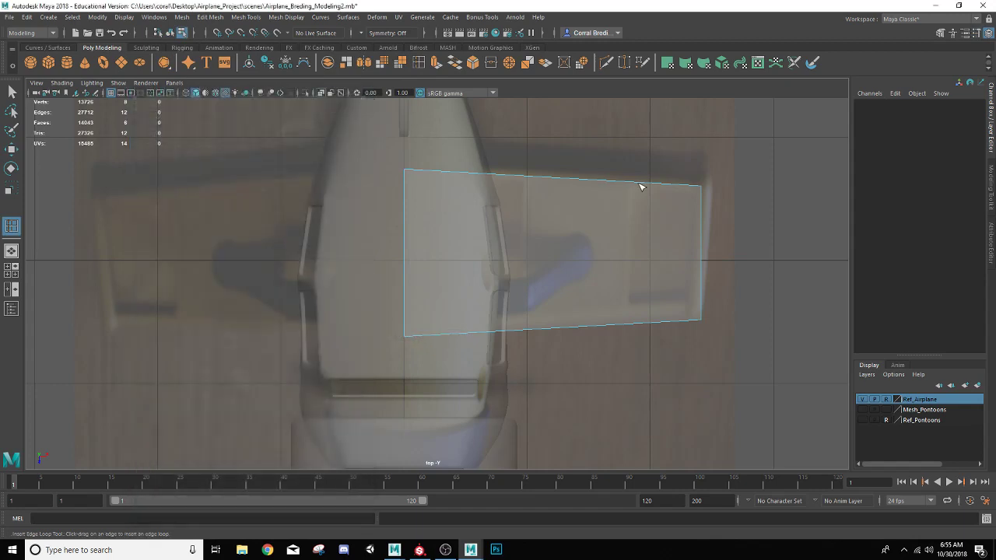
pyautogui.click(634, 185)
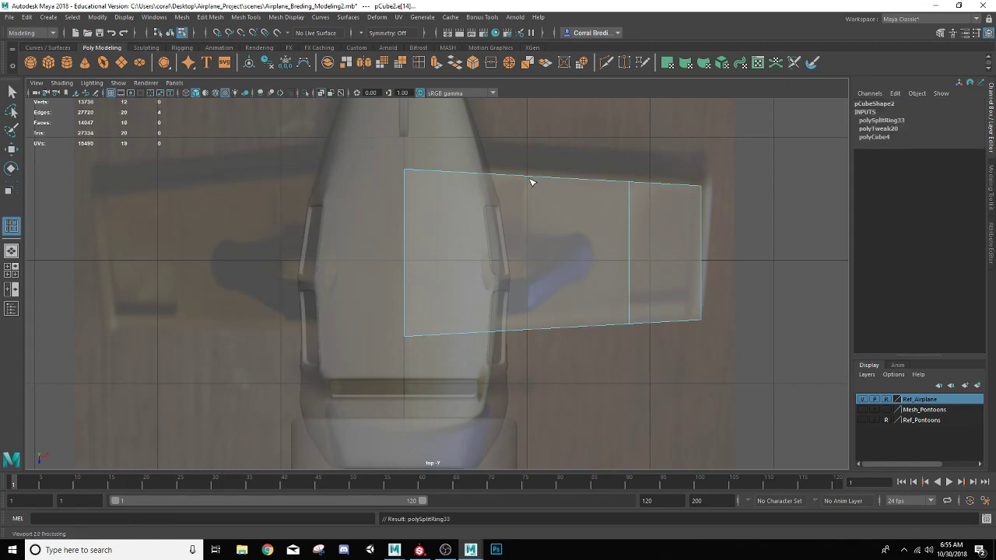
pyautogui.click(527, 179)
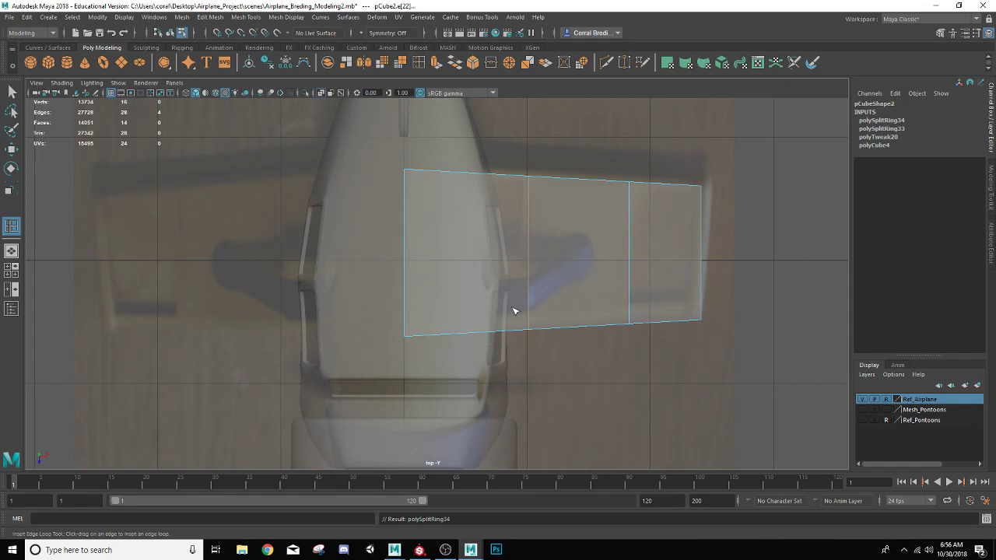
# Insert two lengthwise edge loops in the wing, one near the front edge and one near the rear edge
pyautogui.click(703, 309)
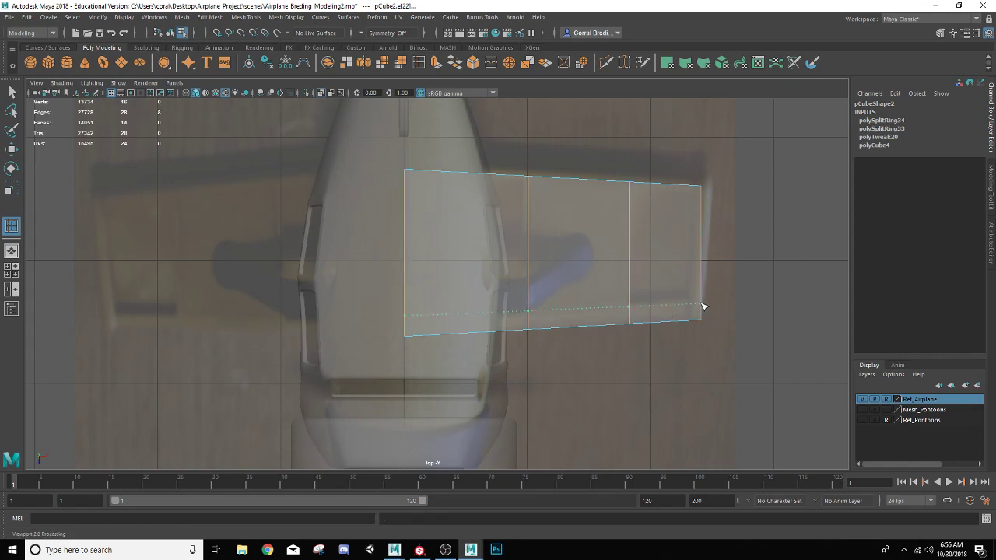
pyautogui.click(703, 305)
pyautogui.click(702, 196)
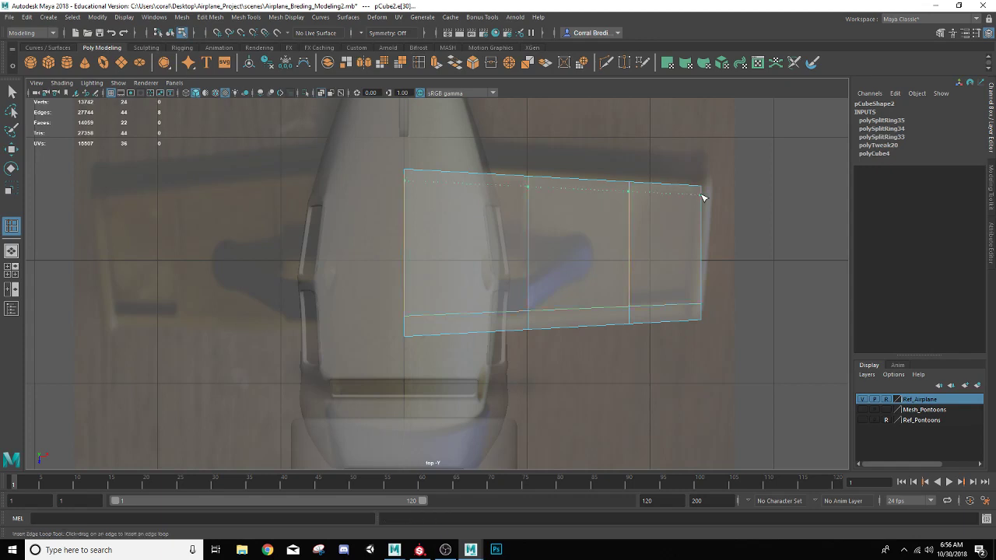
pyautogui.click(700, 201)
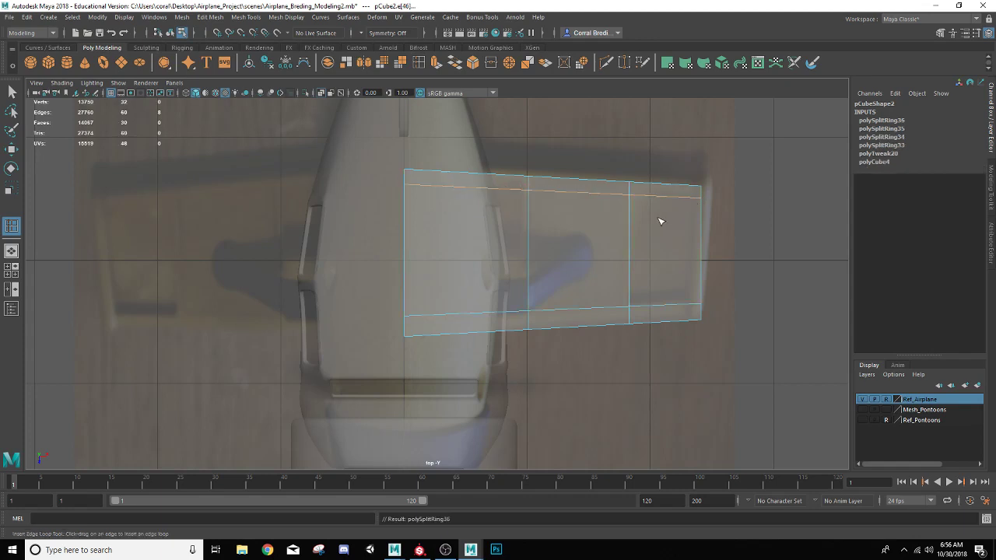
# Select the large inner and outer panel faces on the wing's upper side
pyautogui.click(11, 94)
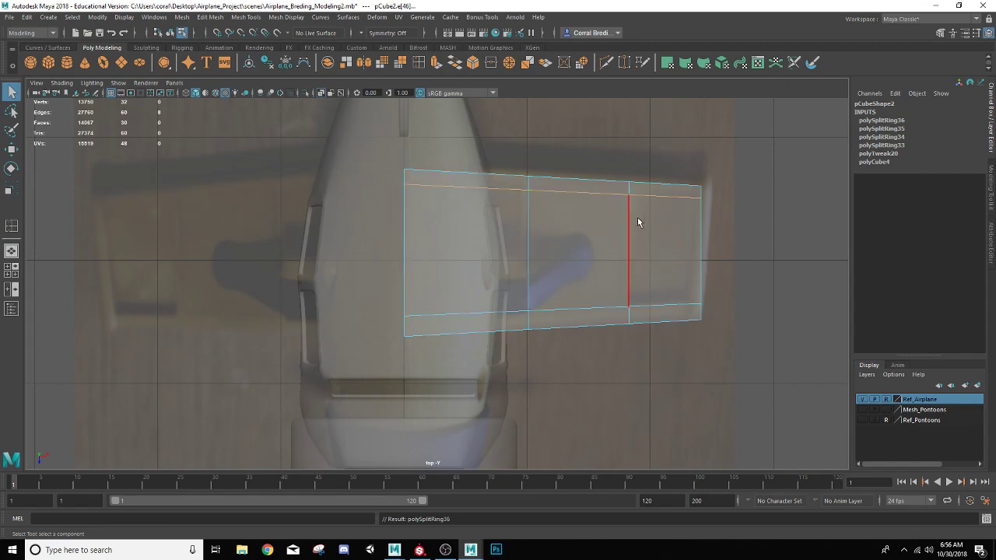
pyautogui.moveTo(637, 222); pyautogui.dragTo(641, 244, button='right')
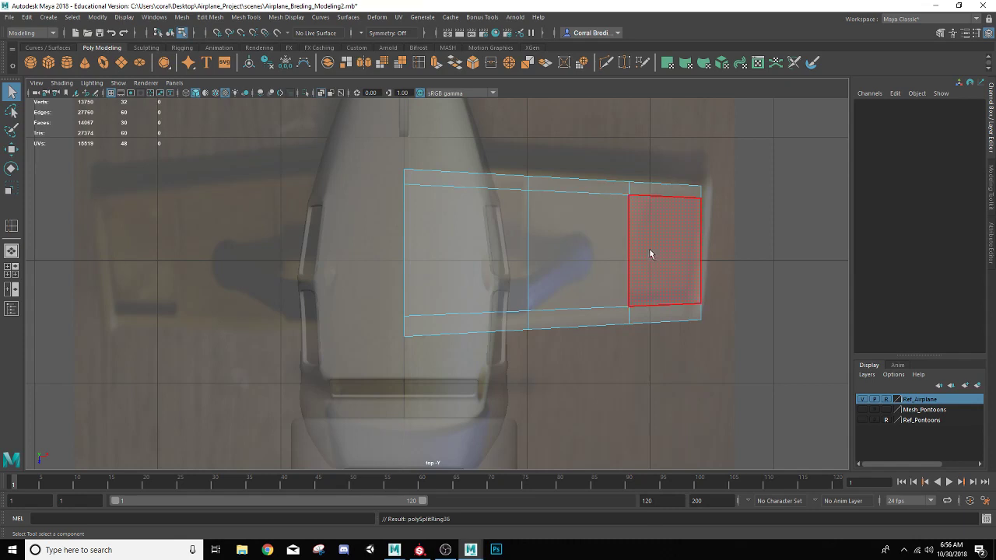
pyautogui.click(649, 254)
pyautogui.keyDown('shift'); pyautogui.click(477, 277); pyautogui.keyUp('shift')
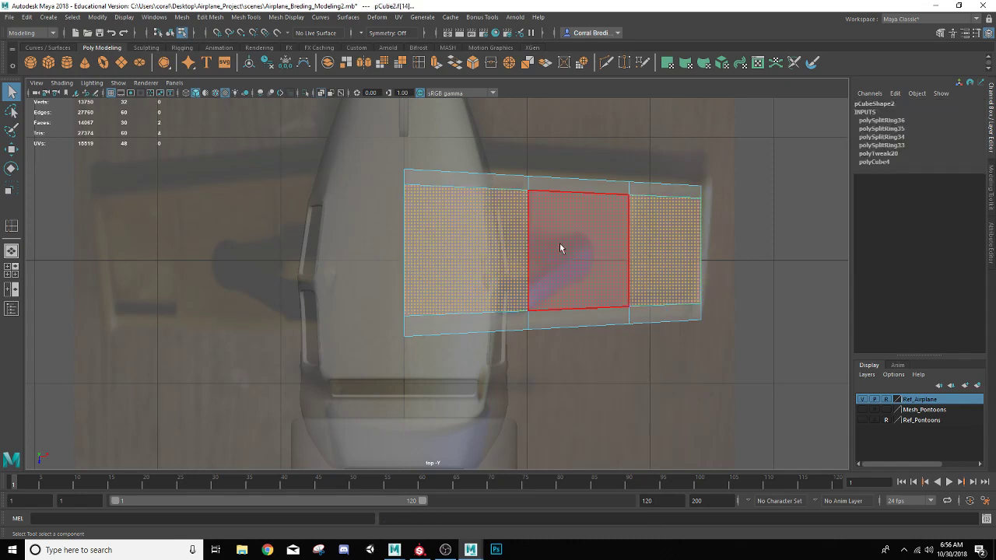
# Extrude the large inner and outer panel faces on the wing's underside and scale them inward to about 0.933
pyautogui.click(11, 252)
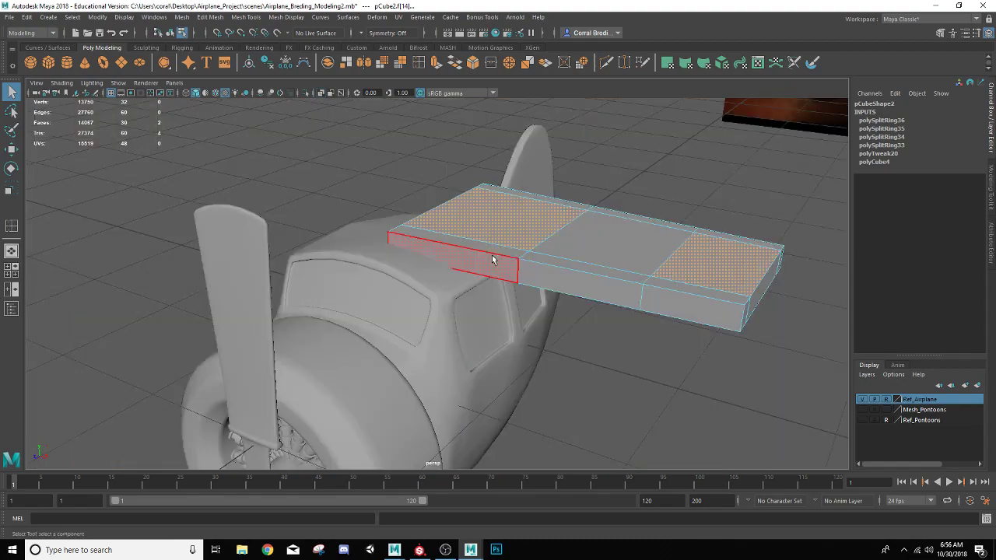
pyautogui.keyDown('alt'); pyautogui.moveTo(604, 291); pyautogui.dragTo(573, 285); pyautogui.keyUp('alt')
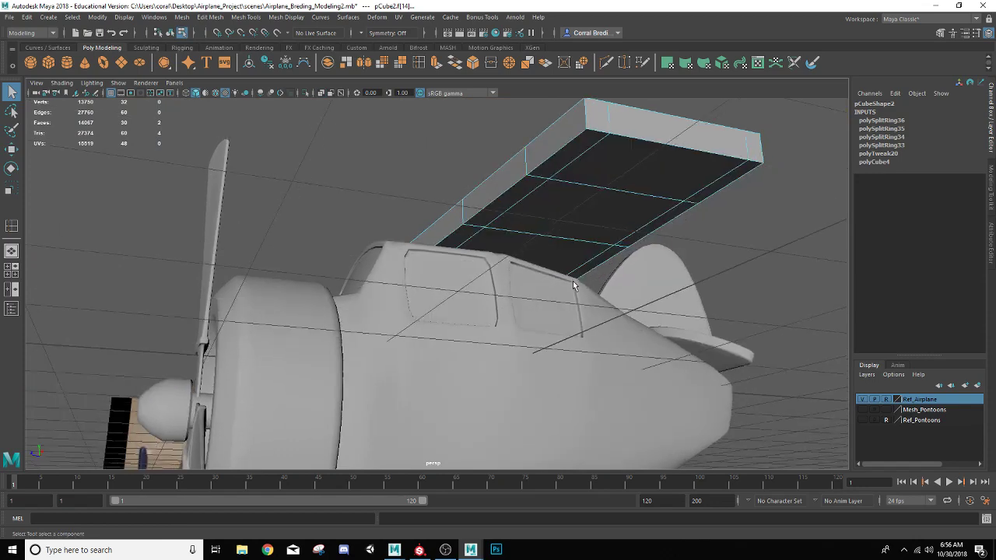
pyautogui.click(546, 250)
pyautogui.keyDown('shift'); pyautogui.click(659, 171); pyautogui.keyUp('shift')
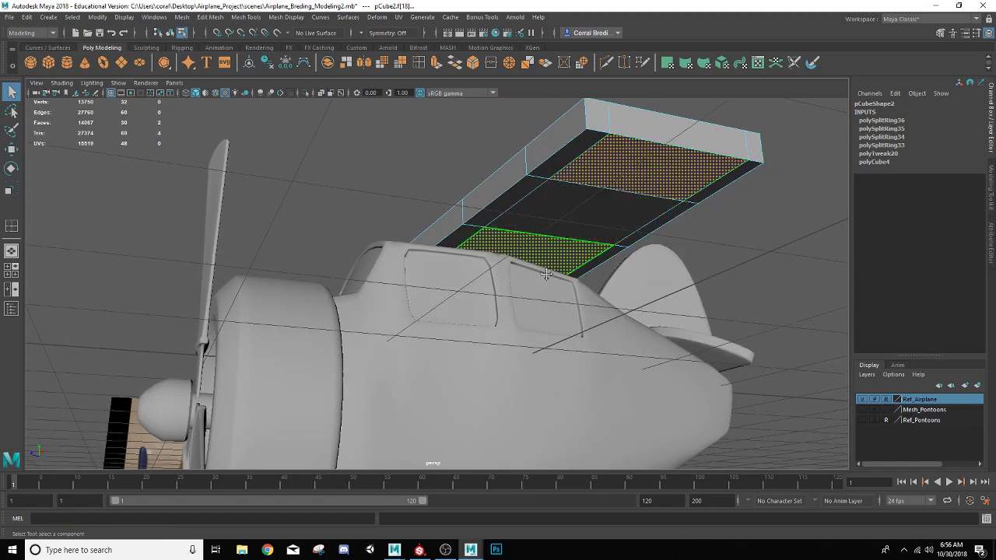
pyautogui.keyDown('alt'); pyautogui.moveTo(547, 277); pyautogui.dragTo(494, 303); pyautogui.keyUp('alt')
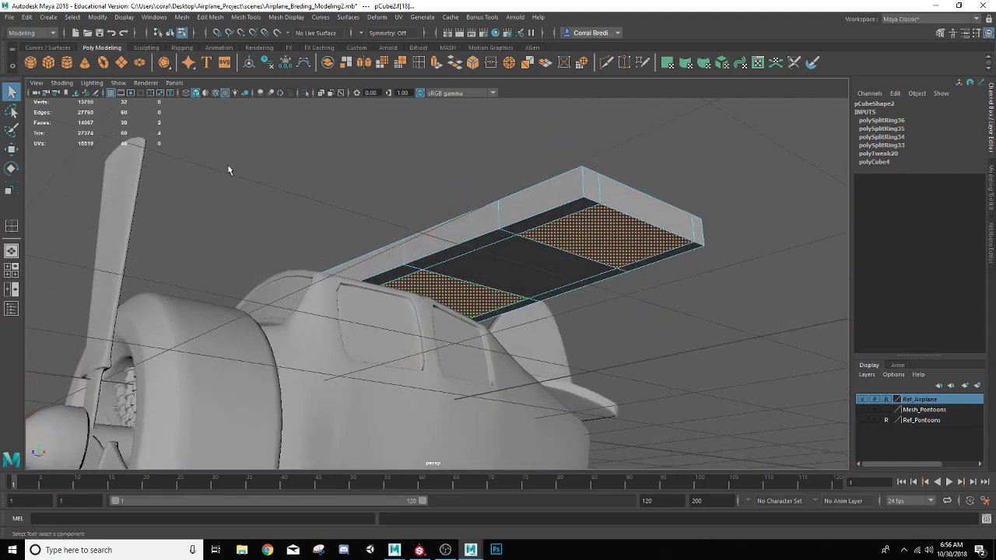
pyautogui.click(435, 63)
pyautogui.scroll(2, 467, 149)
pyautogui.keyDown('alt'); pyautogui.moveTo(464, 241); pyautogui.dragTo(440, 263); pyautogui.keyUp('alt')
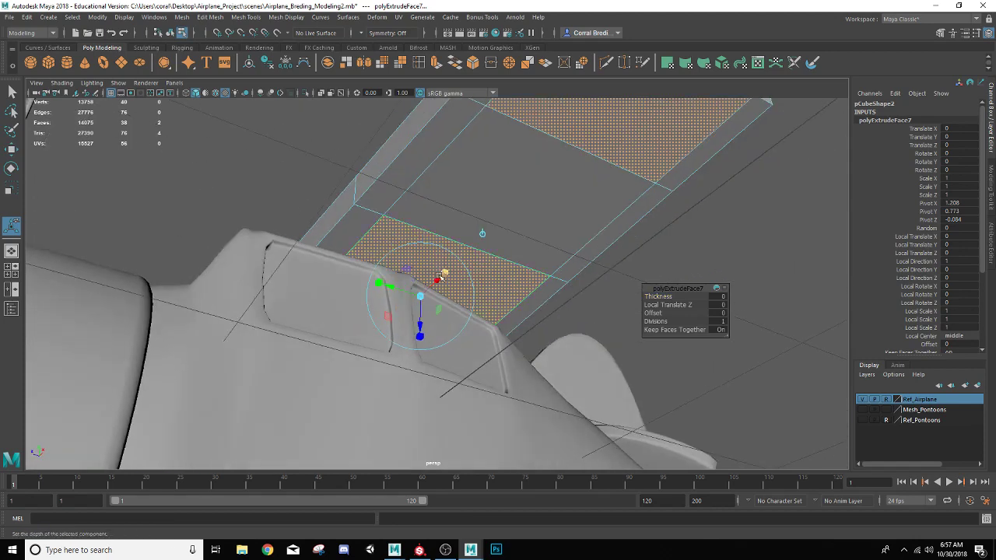
pyautogui.moveTo(420, 297); pyautogui.dragTo(408, 234)
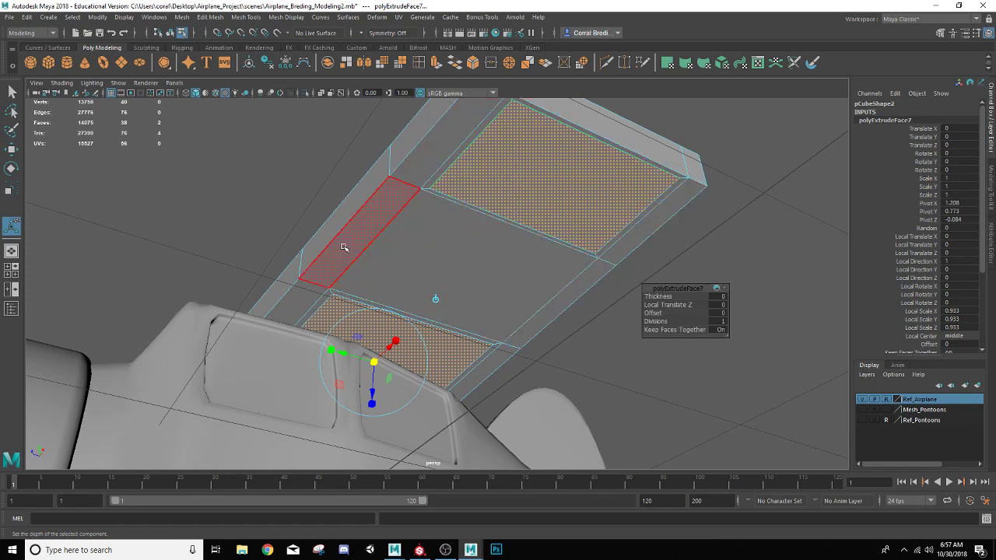
# Extrude the inset underside panels again, recess them by about -0.02 in local Z, and return to object mode
pyautogui.hotkey('ctrl', 'e')
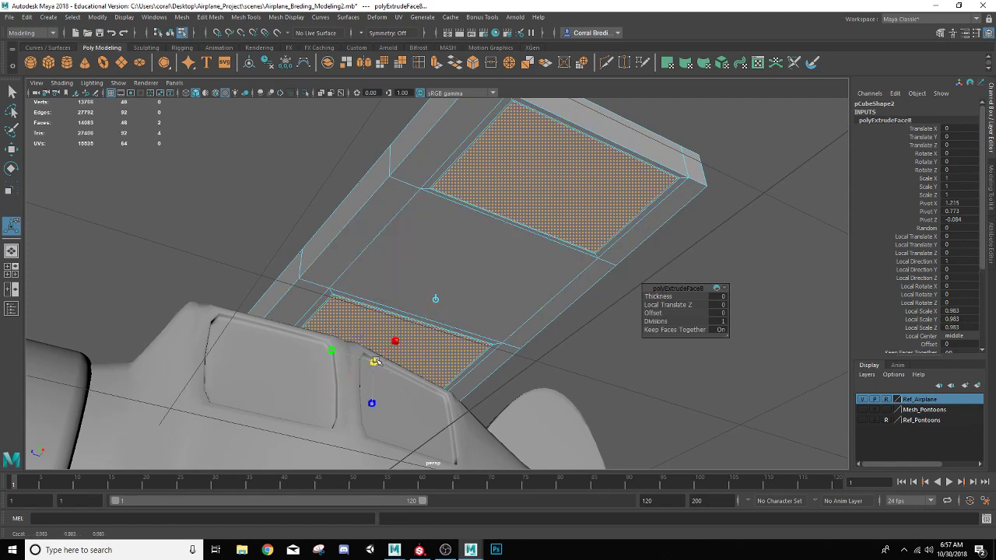
pyautogui.moveTo(376, 361); pyautogui.dragTo(372, 387)
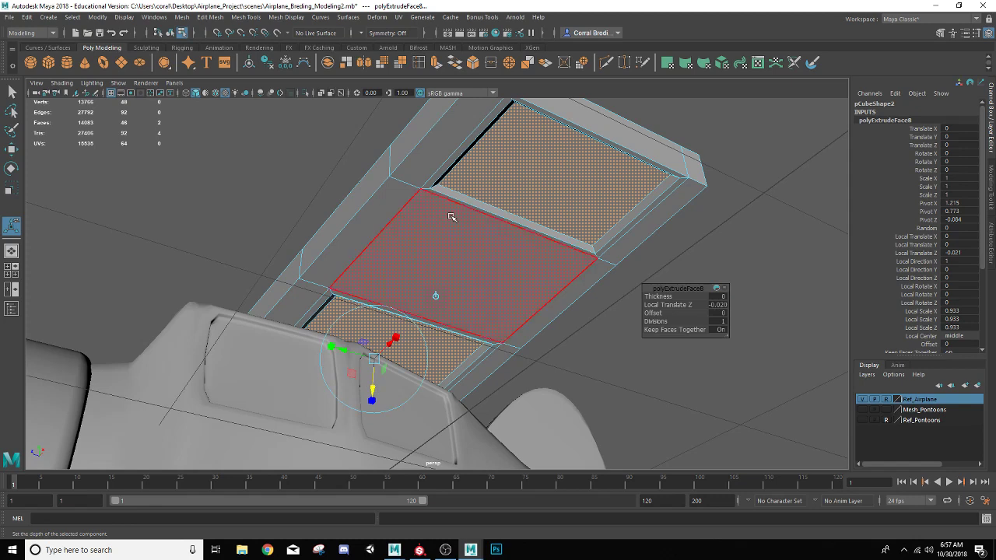
pyautogui.moveTo(449, 215); pyautogui.dragTo(502, 198, button='right')
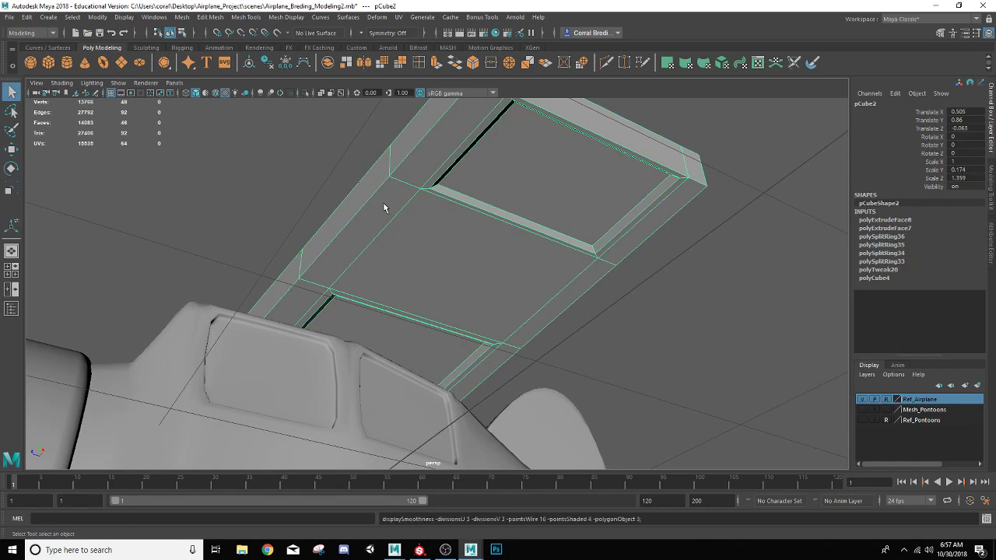
# Check the wing and its recessed underside panels in smooth preview and unsmoothed, from below, behind and the front
pyautogui.press('3')
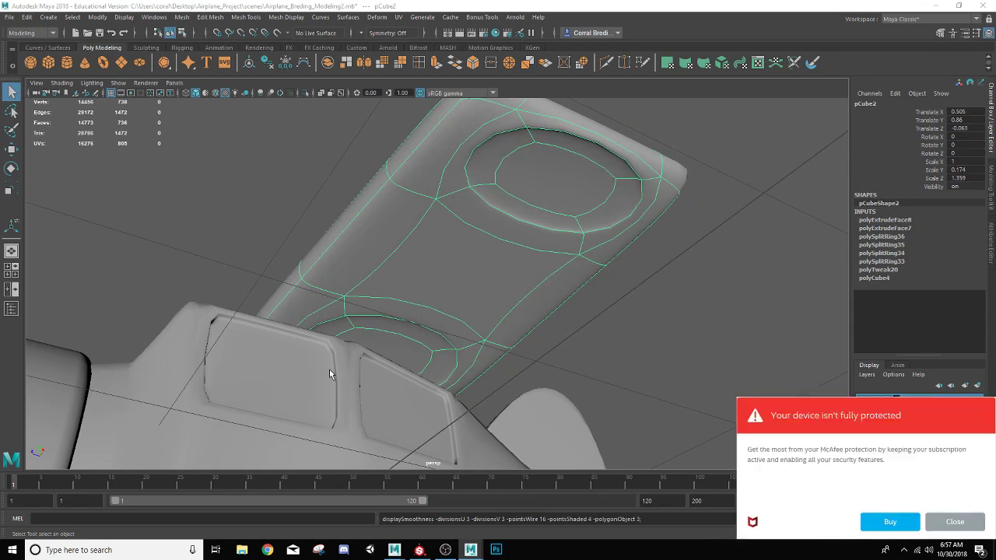
pyautogui.click(950, 523)
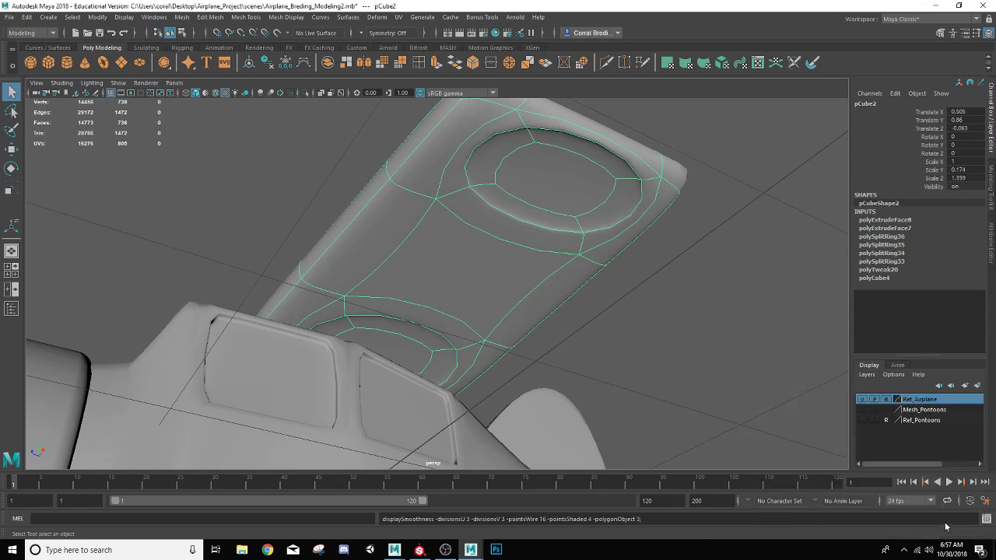
pyautogui.press('1')
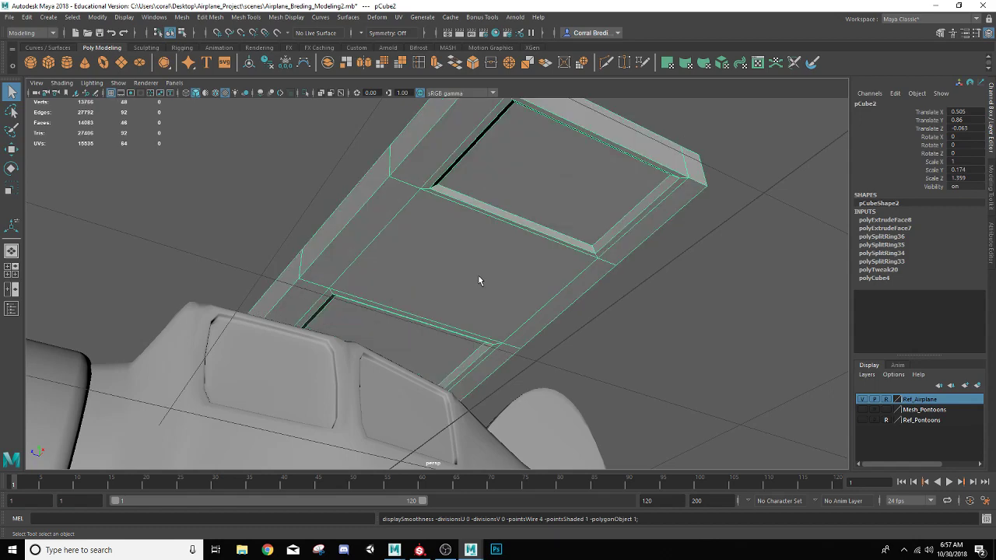
pyautogui.keyDown('alt'); pyautogui.moveTo(509, 273); pyautogui.dragTo(477, 239); pyautogui.keyUp('alt')
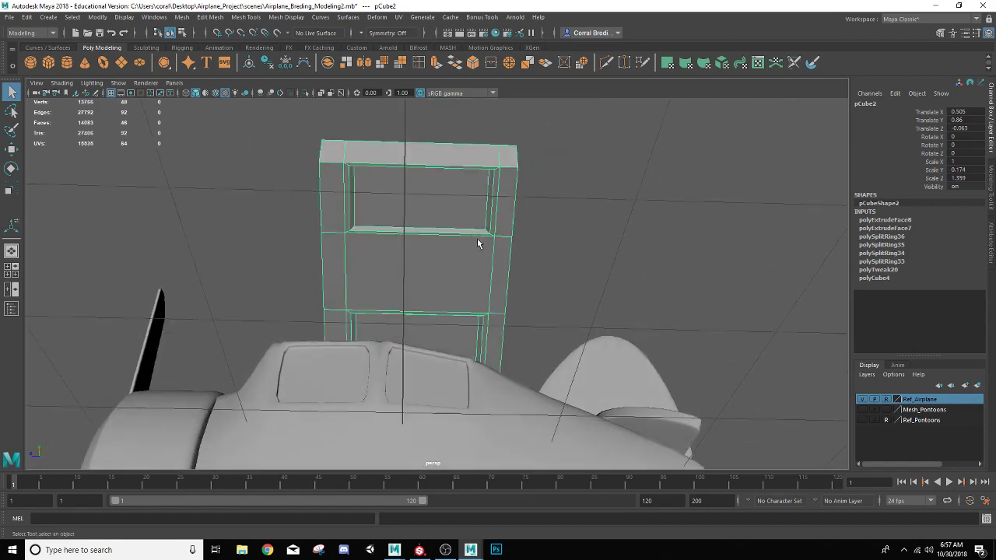
pyautogui.scroll(3, 379, 253)
pyautogui.scroll(-1, 388, 245)
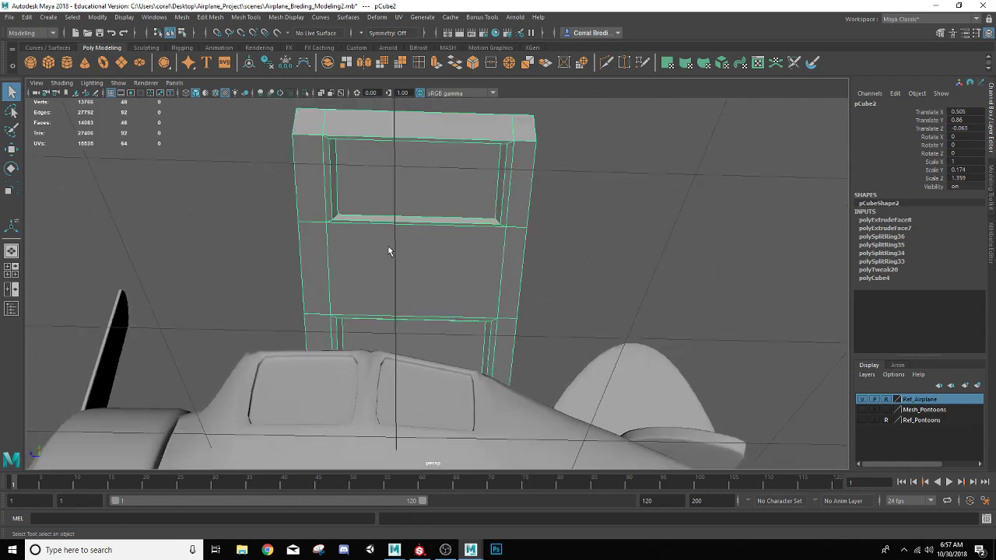
pyautogui.keyDown('alt'); pyautogui.moveTo(383, 244); pyautogui.dragTo(411, 267); pyautogui.keyUp('alt')
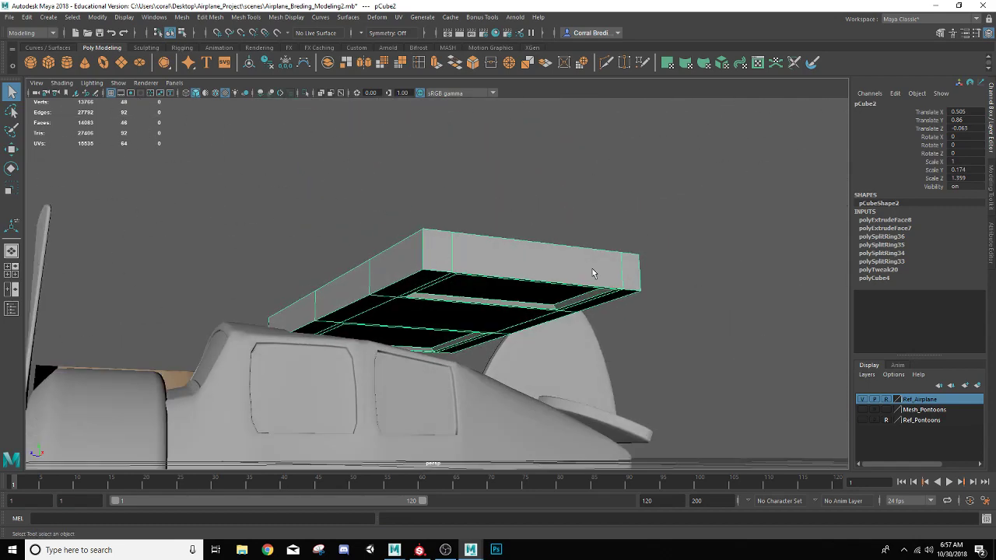
pyautogui.keyDown('alt'); pyautogui.moveTo(510, 362); pyautogui.dragTo(515, 333); pyautogui.keyUp('alt')
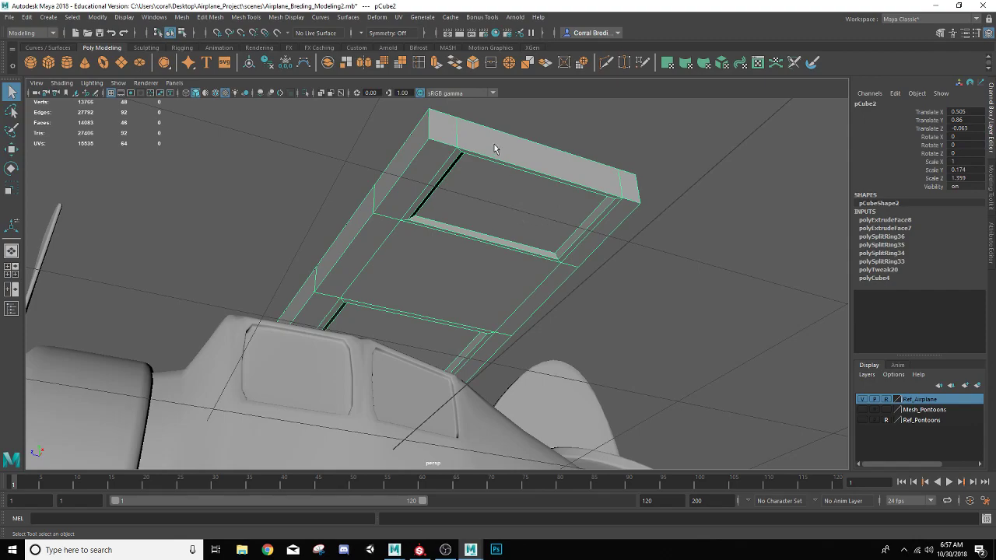
pyautogui.keyDown('alt'); pyautogui.moveTo(396, 241); pyautogui.dragTo(567, 202); pyautogui.keyUp('alt')
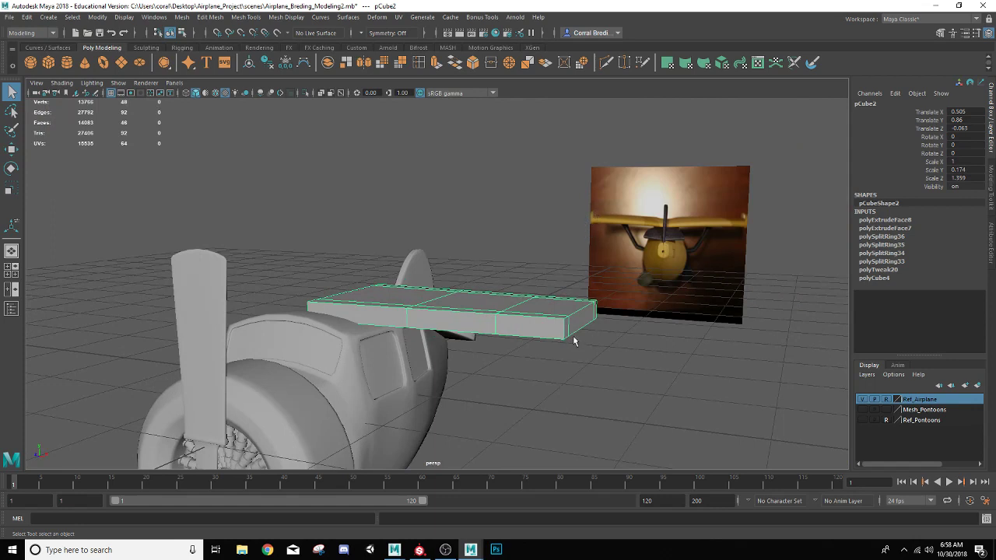
# Extrude the three faces on the wing's outer end outward by 0.086 in local Z
pyautogui.scroll(2, 573, 341)
pyautogui.moveTo(652, 334); pyautogui.dragTo(642, 317, button='right')
pyautogui.click(652, 328)
pyautogui.keyDown('shift'); pyautogui.click(641, 337); pyautogui.keyUp('shift')
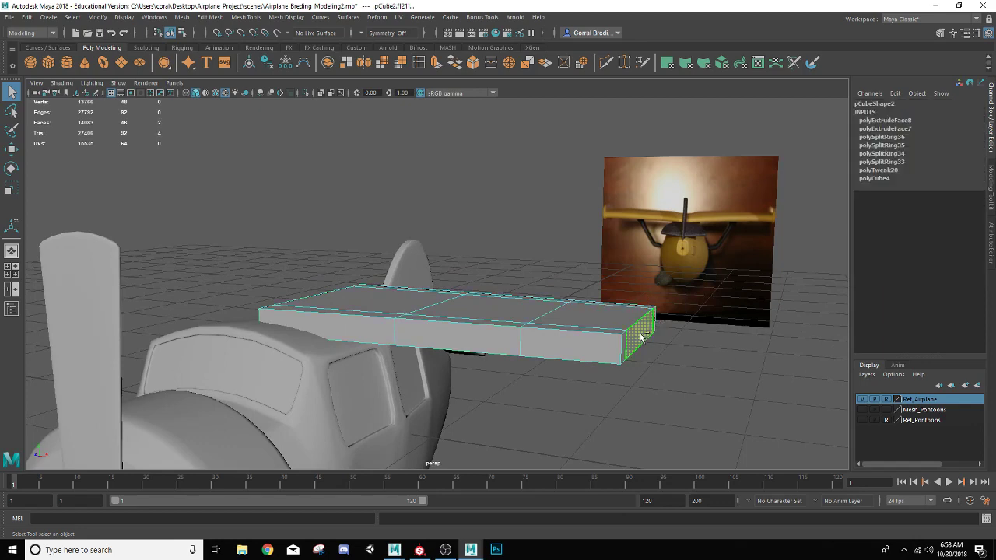
pyautogui.keyDown('shift'); pyautogui.click(627, 352); pyautogui.keyUp('shift')
pyautogui.keyDown('alt'); pyautogui.moveTo(628, 351); pyautogui.dragTo(605, 318); pyautogui.keyUp('alt')
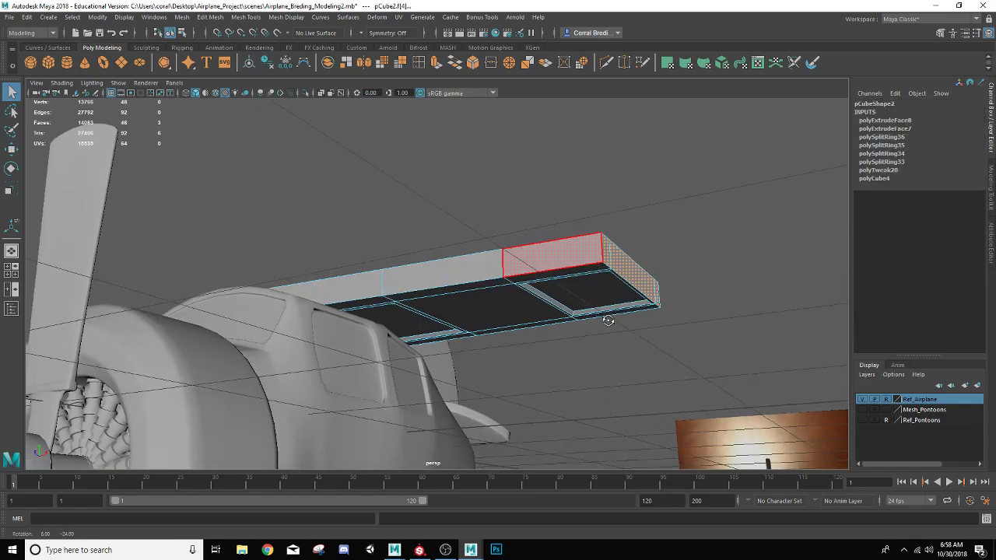
pyautogui.click(438, 65)
pyautogui.keyDown('alt'); pyautogui.moveTo(591, 259); pyautogui.dragTo(544, 251); pyautogui.keyUp('alt')
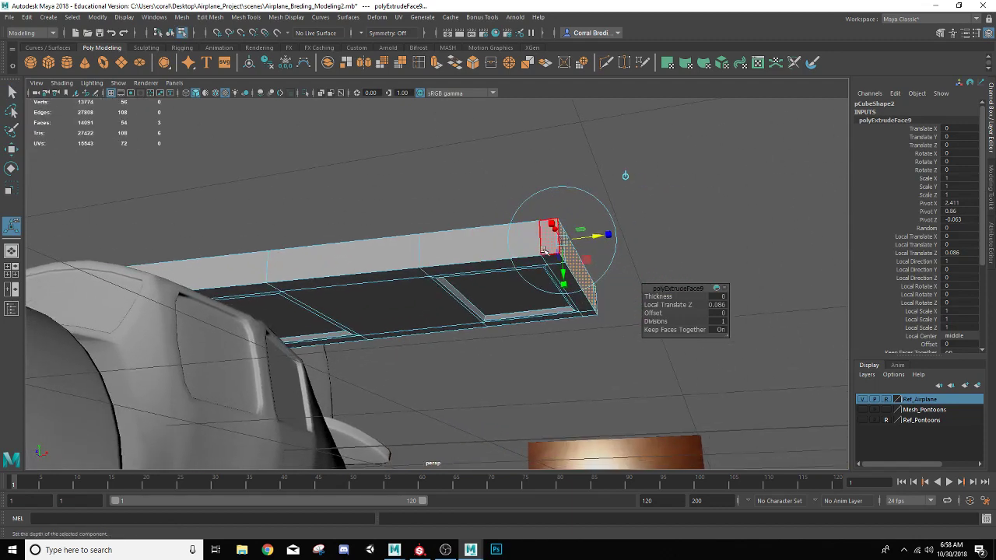
# Extrude the ring of faces around the new wing-tip section outward by about 0.096 in local Z and return to object mode
pyautogui.click(582, 300)
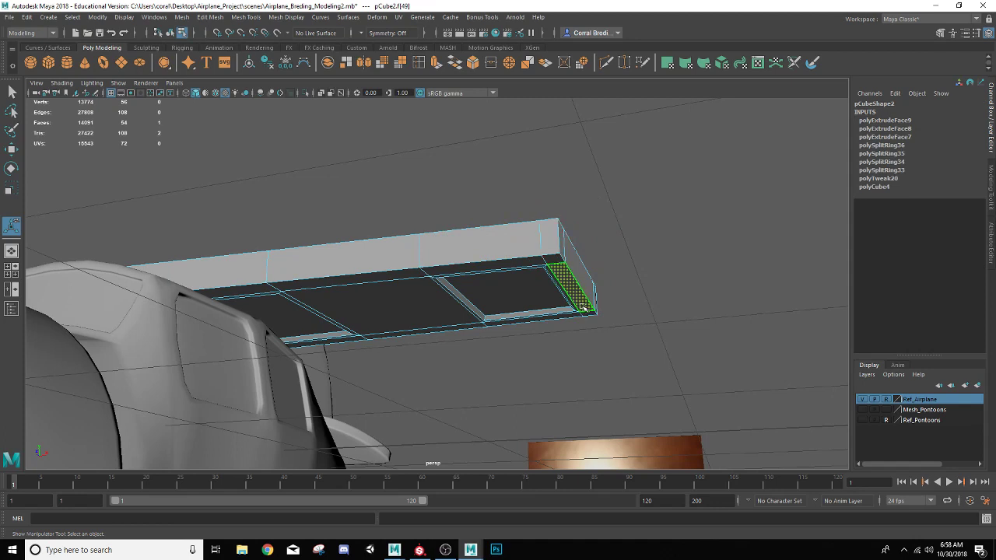
pyautogui.keyDown('shift'); pyautogui.doubleClick(552, 260); pyautogui.keyUp('shift')
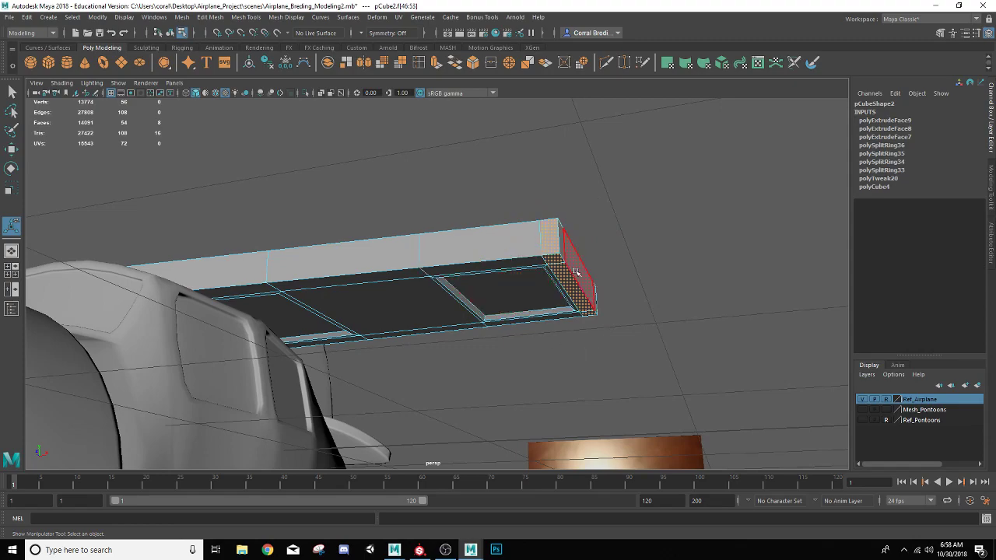
pyautogui.keyDown('alt'); pyautogui.moveTo(583, 273); pyautogui.dragTo(380, 180); pyautogui.keyUp('alt')
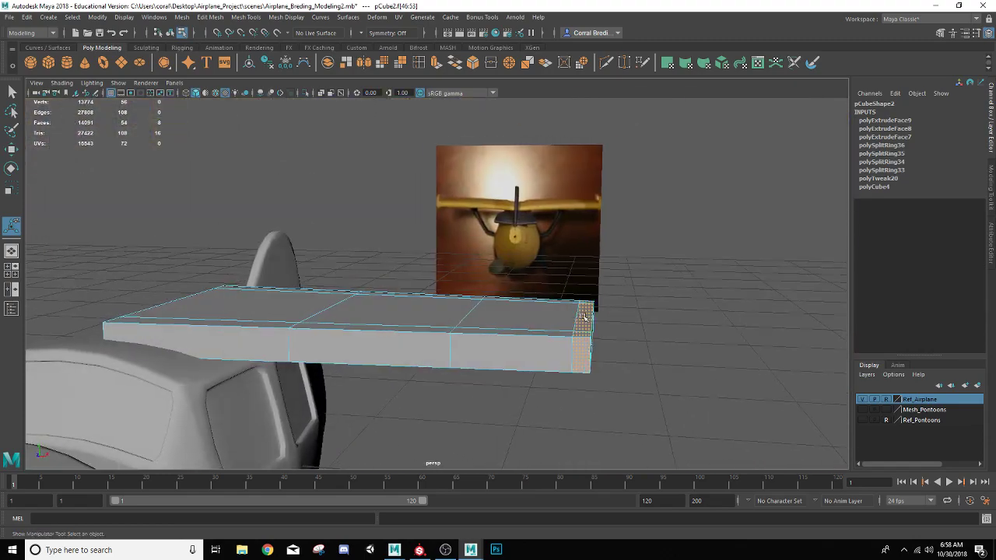
pyautogui.click(440, 63)
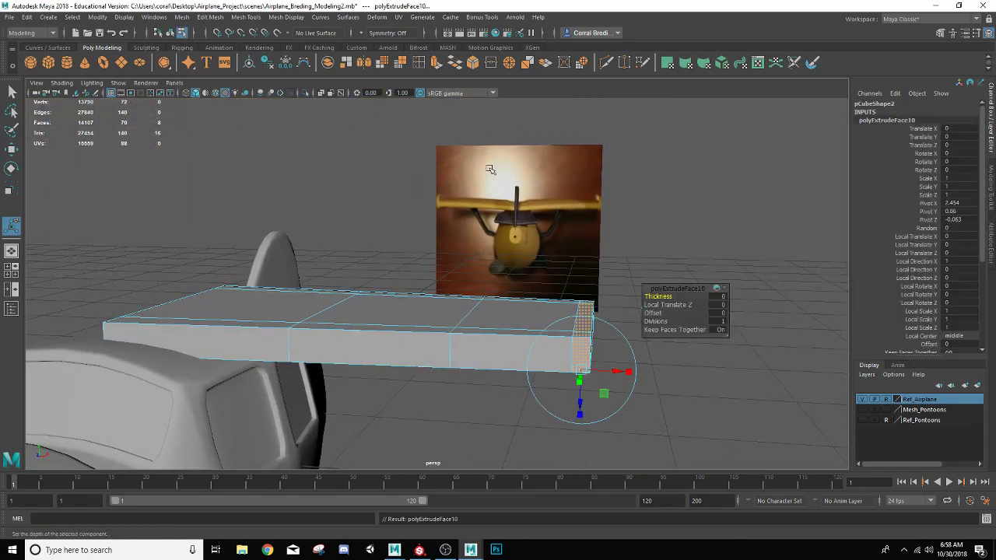
pyautogui.keyDown('alt'); pyautogui.moveTo(560, 335); pyautogui.dragTo(522, 362); pyautogui.keyUp('alt')
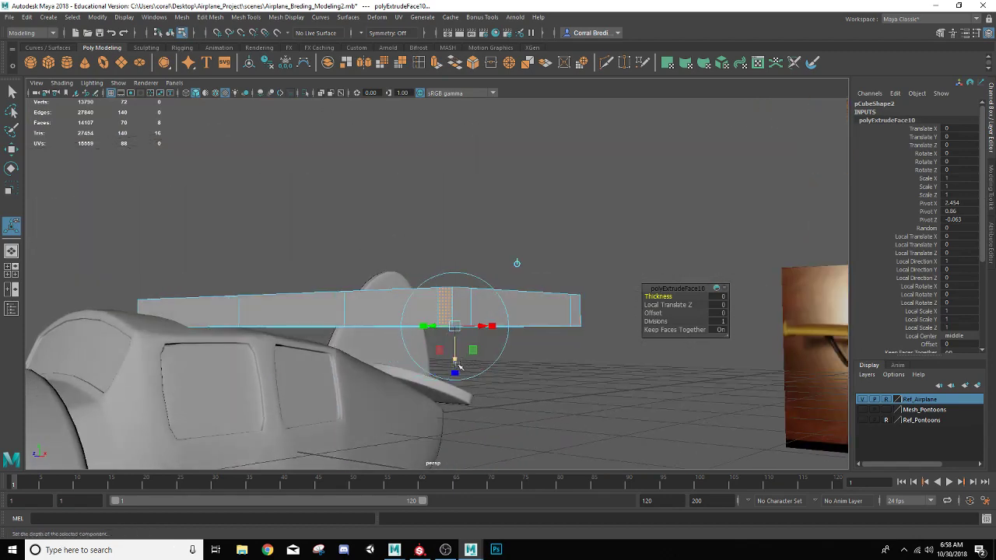
pyautogui.moveTo(457, 361); pyautogui.dragTo(447, 379)
pyautogui.keyDown('alt'); pyautogui.moveTo(535, 343); pyautogui.dragTo(435, 367); pyautogui.keyUp('alt')
pyautogui.moveTo(391, 413); pyautogui.dragTo(471, 335)
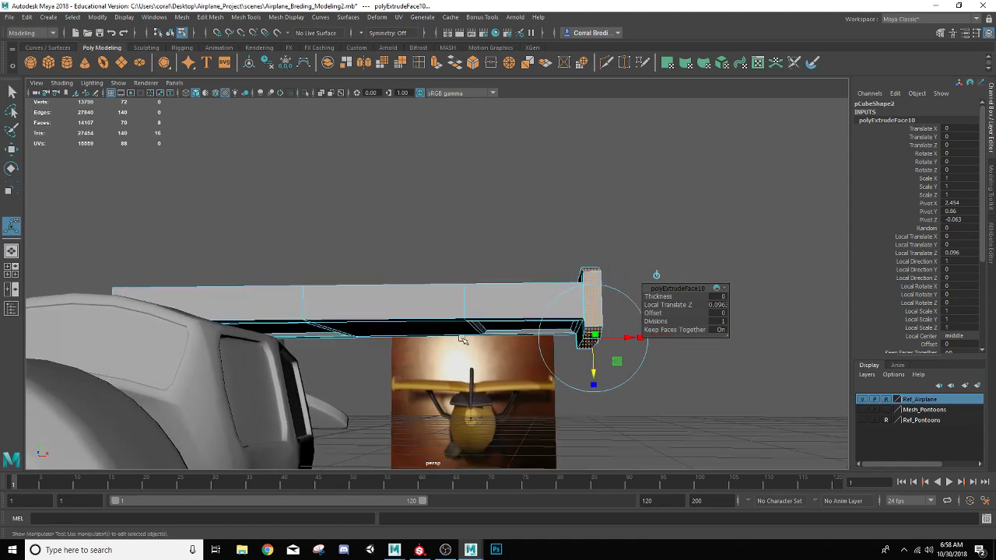
pyautogui.moveTo(458, 306); pyautogui.dragTo(497, 235, button='right')
# Insert two lengthwise edge loops just inside the front and rear borders of the underside panels, finishing in object mode
pyautogui.scroll(-2, 498, 236)
pyautogui.keyDown('alt'); pyautogui.moveTo(496, 243); pyautogui.dragTo(455, 277); pyautogui.keyUp('alt')
pyautogui.scroll(6, 461, 327)
pyautogui.scroll(5, 473, 287)
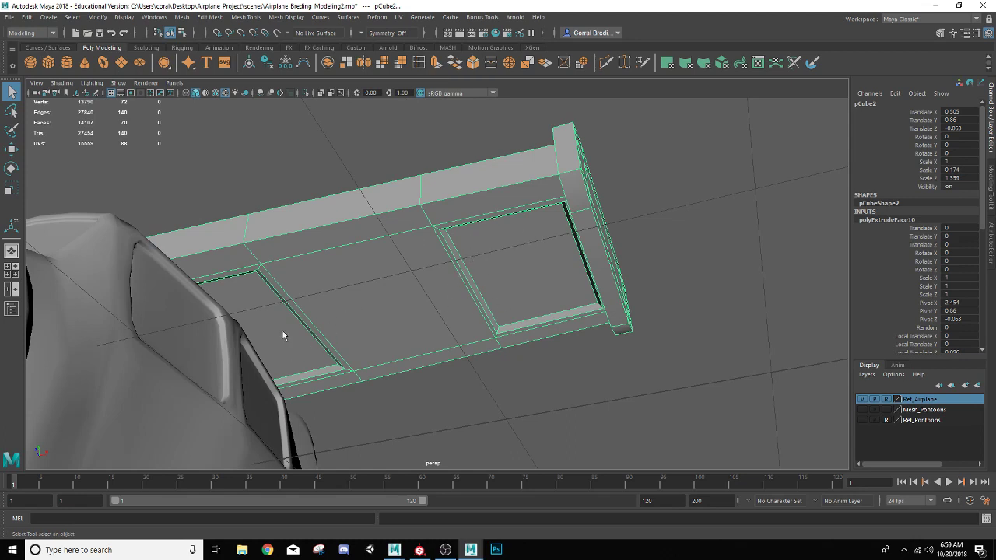
pyautogui.click(418, 62)
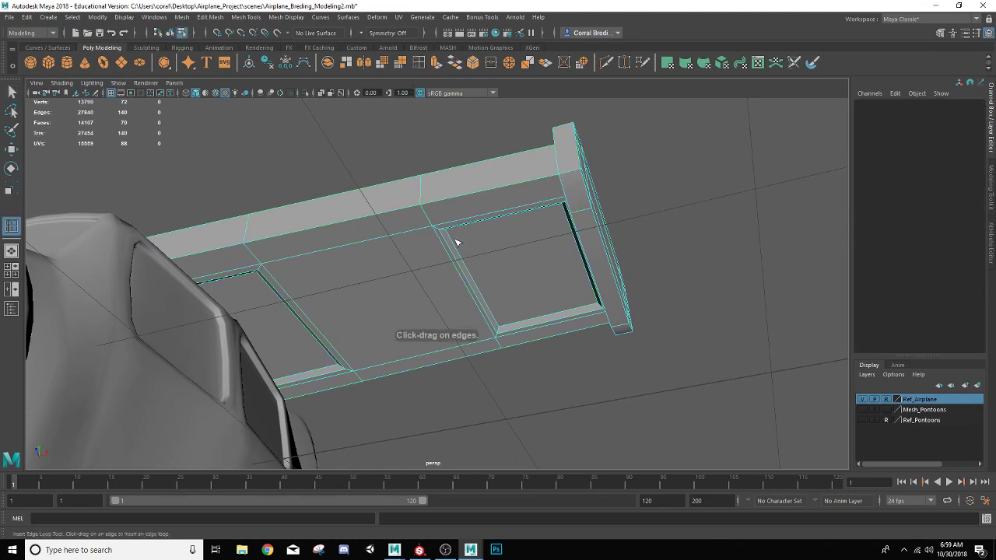
pyautogui.click(455, 244)
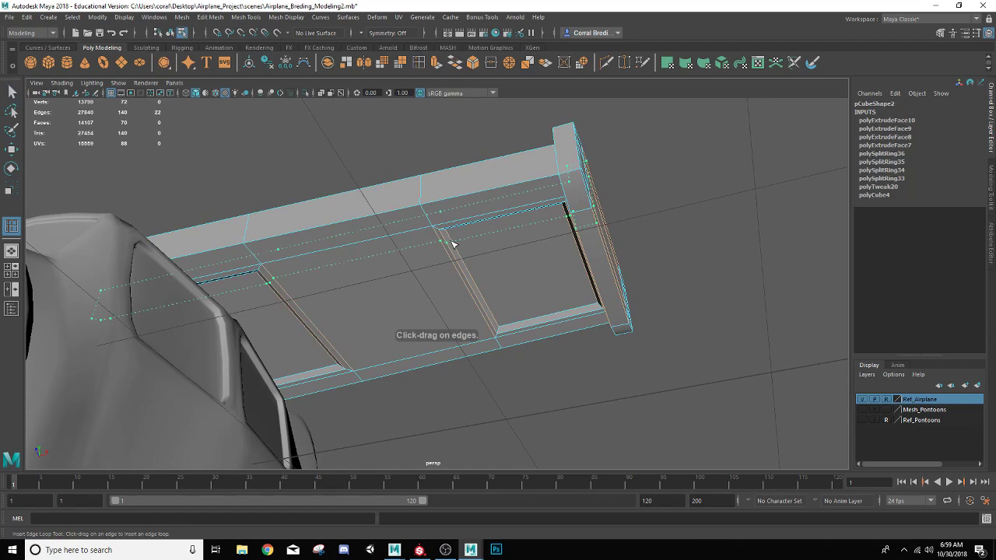
pyautogui.keyDown('alt'); pyautogui.moveTo(452, 246); pyautogui.dragTo(453, 200); pyautogui.keyUp('alt')
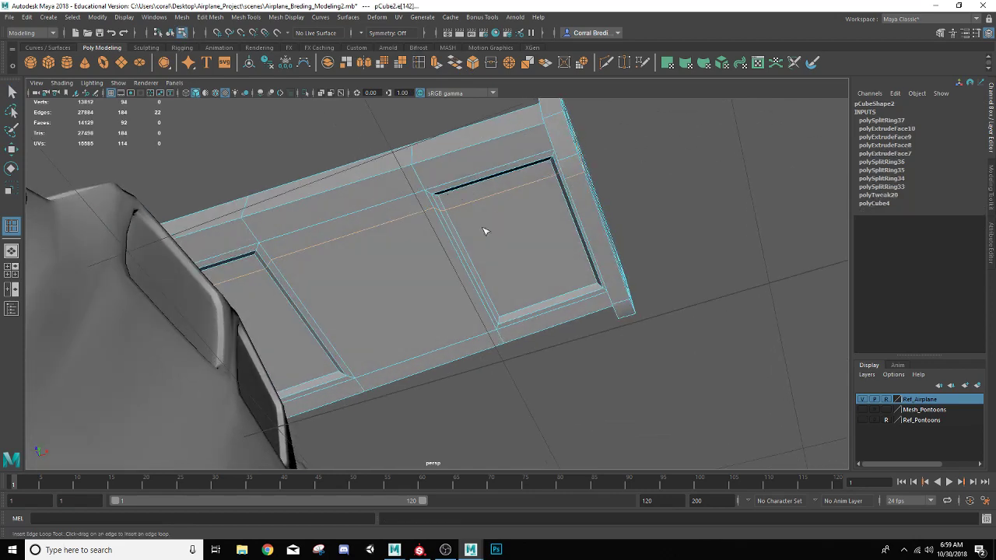
pyautogui.click(500, 314)
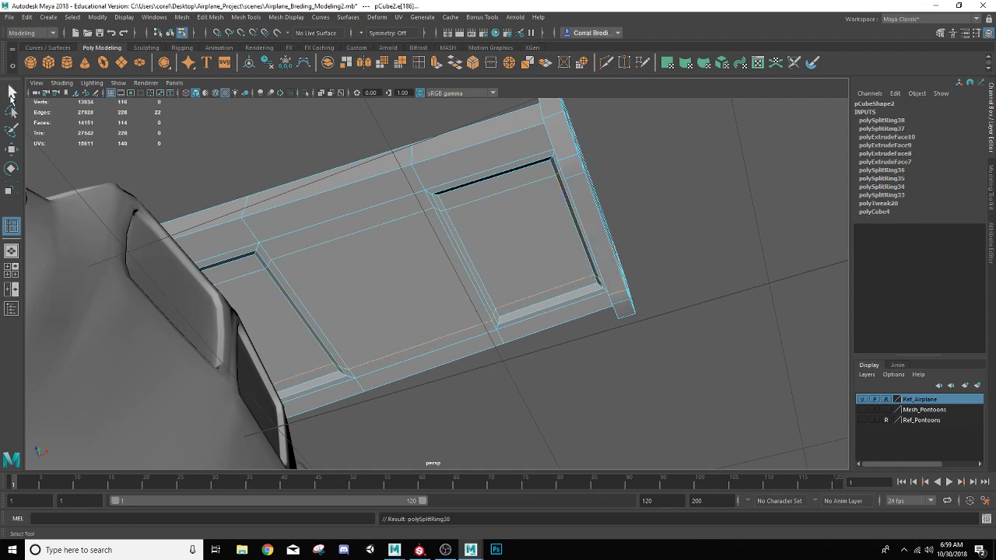
pyautogui.click(11, 93)
pyautogui.moveTo(362, 186); pyautogui.dragTo(382, 173, button='right')
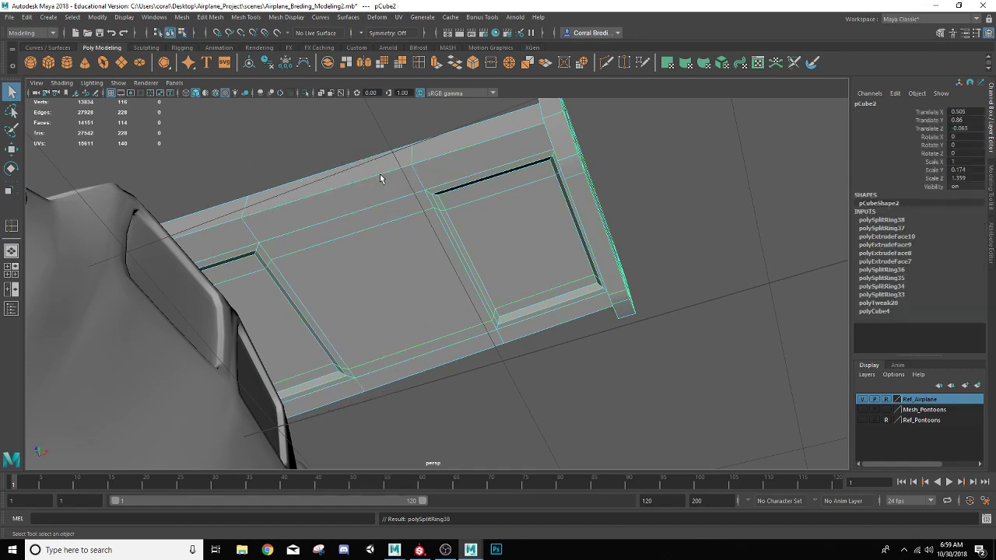
# Inspect the wing's tip cap and recessed panels in smooth preview, and return the wing to unsmoothed display
pyautogui.press('3')
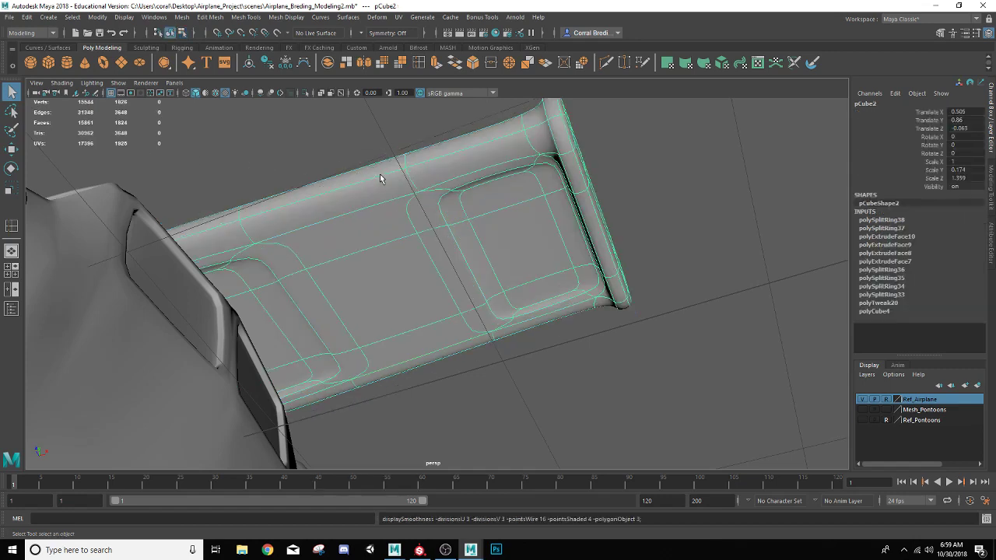
pyautogui.click(668, 185)
pyautogui.keyDown('alt'); pyautogui.moveTo(601, 224); pyautogui.dragTo(587, 247); pyautogui.keyUp('alt')
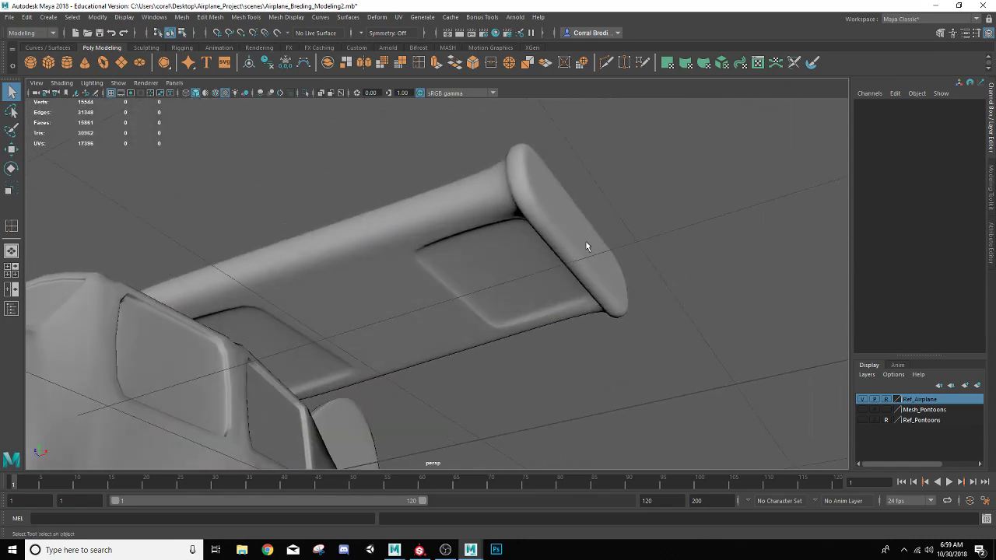
pyautogui.click(396, 250)
pyautogui.press('1')
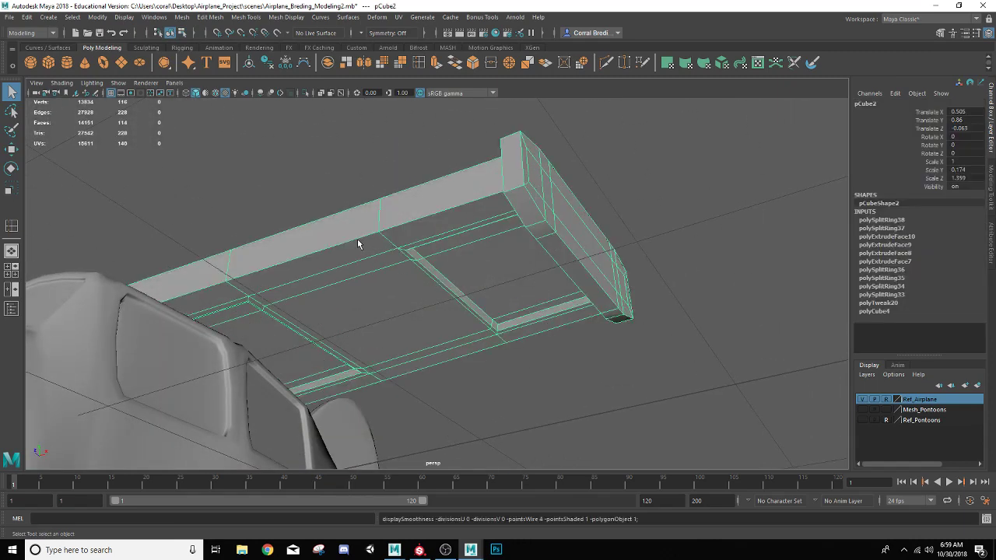
# Select the three faces along the wing's rear edge, from the tip cap to the fuselage
pyautogui.keyDown('alt'); pyautogui.moveTo(358, 244); pyautogui.dragTo(392, 286); pyautogui.keyUp('alt')
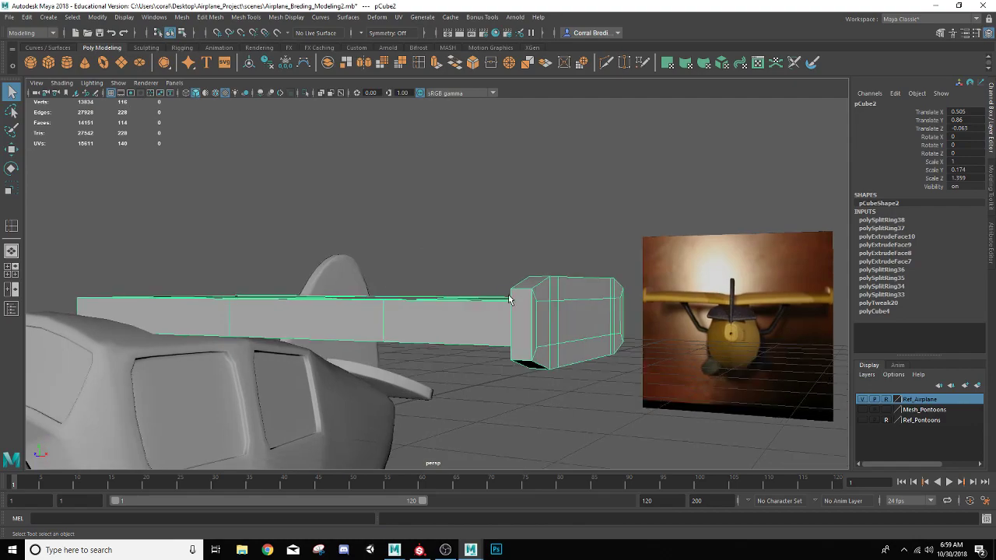
pyautogui.keyDown('alt'); pyautogui.moveTo(333, 315); pyautogui.dragTo(210, 266); pyautogui.keyUp('alt')
pyautogui.keyDown('alt'); pyautogui.moveTo(245, 333); pyautogui.dragTo(247, 322); pyautogui.keyUp('alt')
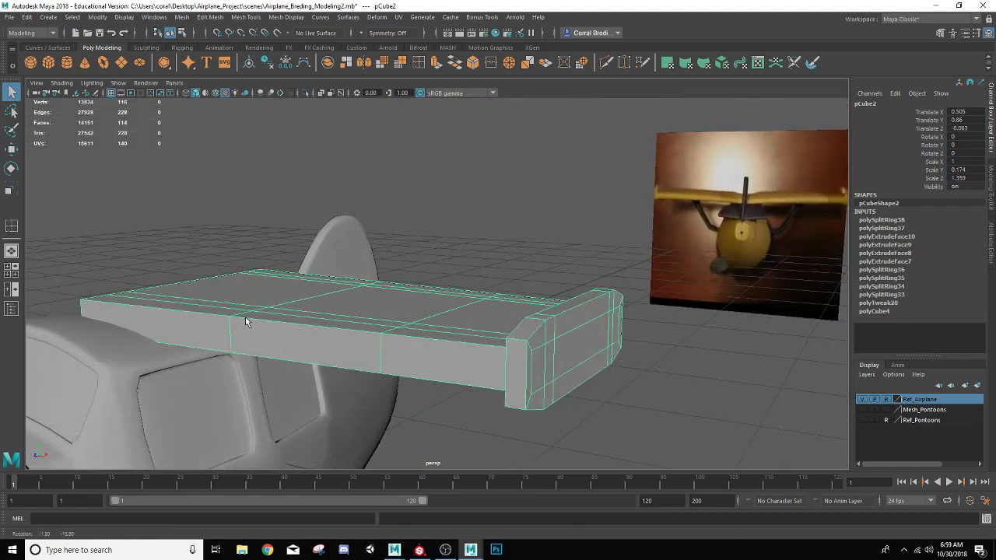
pyautogui.keyDown('alt'); pyautogui.moveTo(358, 331); pyautogui.dragTo(305, 331); pyautogui.keyUp('alt')
pyautogui.moveTo(305, 331); pyautogui.dragTo(316, 268, button='right')
pyautogui.click(327, 309)
pyautogui.keyDown('shift'); pyautogui.click(471, 318); pyautogui.keyUp('shift')
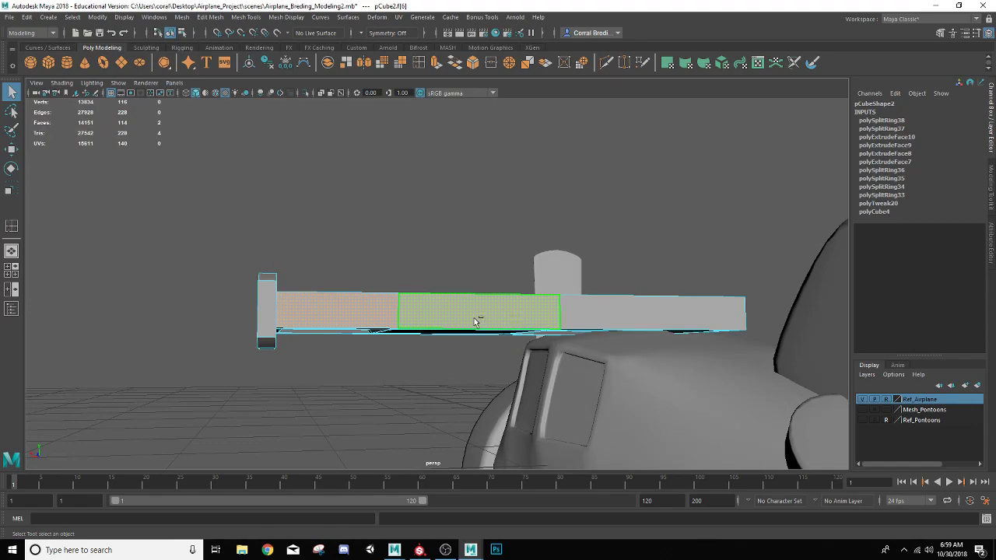
pyautogui.keyDown('shift'); pyautogui.click(578, 318); pyautogui.keyUp('shift')
pyautogui.keyDown('alt'); pyautogui.moveTo(487, 335); pyautogui.dragTo(460, 313); pyautogui.keyUp('alt')
# Try to scale the rear-edge faces vertically to about 0.56, and undo the scaling
pyautogui.keyDown('alt'); pyautogui.moveTo(406, 263); pyautogui.dragTo(491, 306); pyautogui.keyUp('alt')
pyautogui.press('r')
pyautogui.moveTo(557, 274); pyautogui.dragTo(556, 294)
pyautogui.keyDown('alt'); pyautogui.moveTo(440, 341); pyautogui.dragTo(432, 337); pyautogui.keyUp('alt')
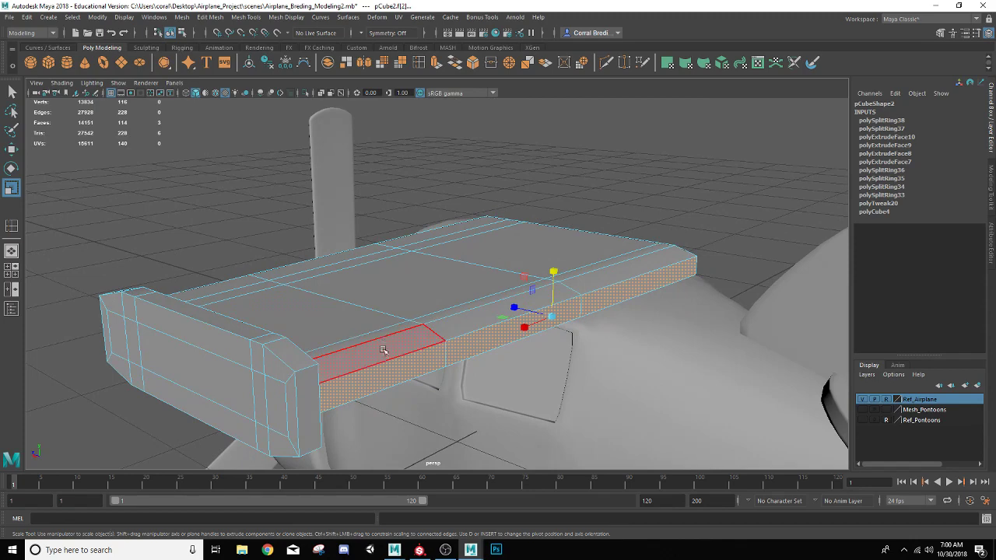
pyautogui.hotkey('ctrl', 'z')
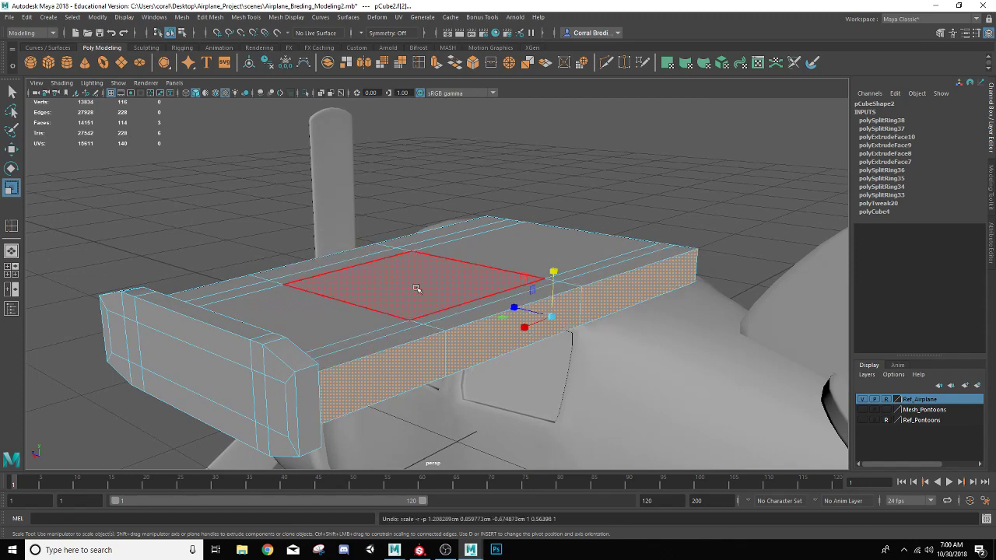
# Enable soft selection, limit its falloff to the rear portion of the wing, and scale the rear-edge faces down vertically
pyautogui.scroll(-1, 441, 343)
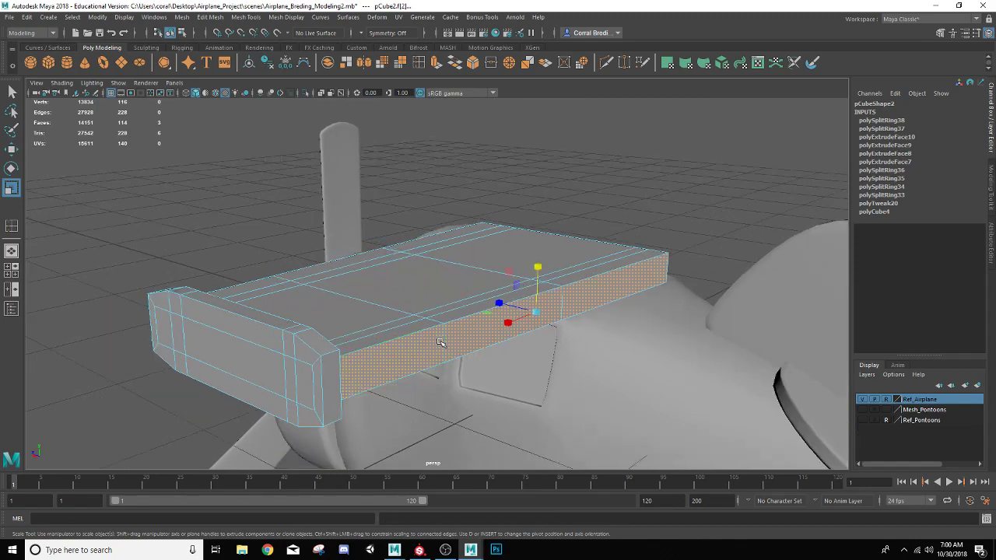
pyautogui.scroll(2, 441, 343)
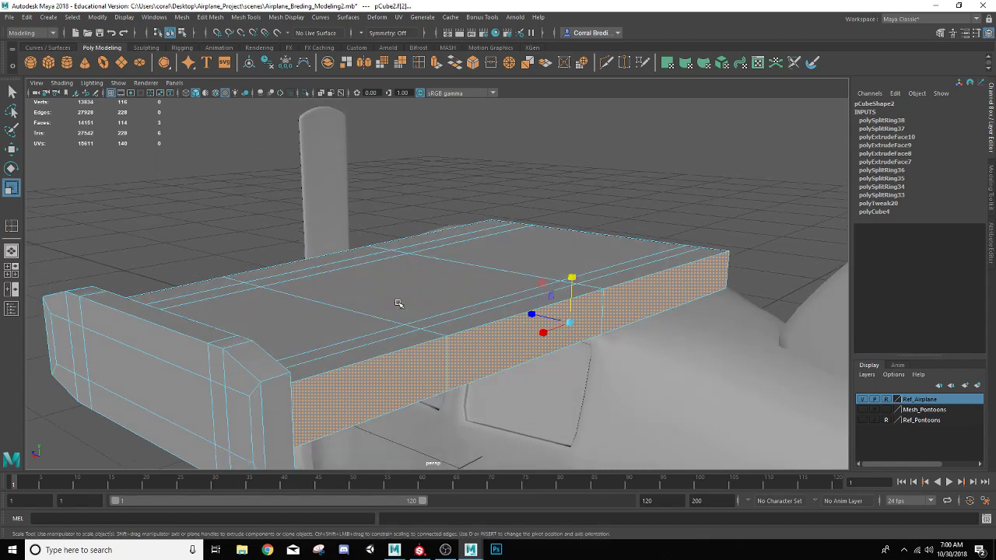
pyautogui.press('b')
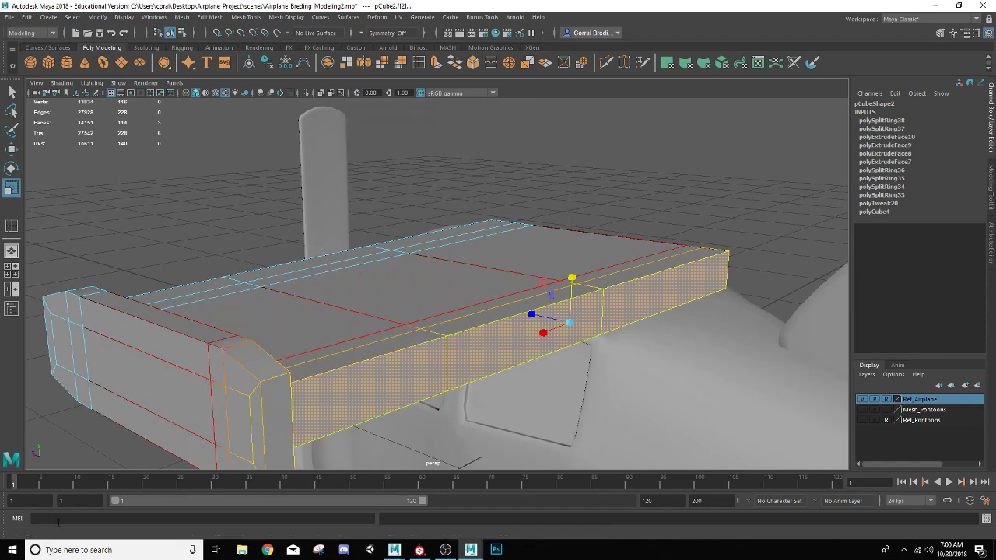
pyautogui.press('b')
pyautogui.moveTo(473, 263); pyautogui.dragTo(796, 291)
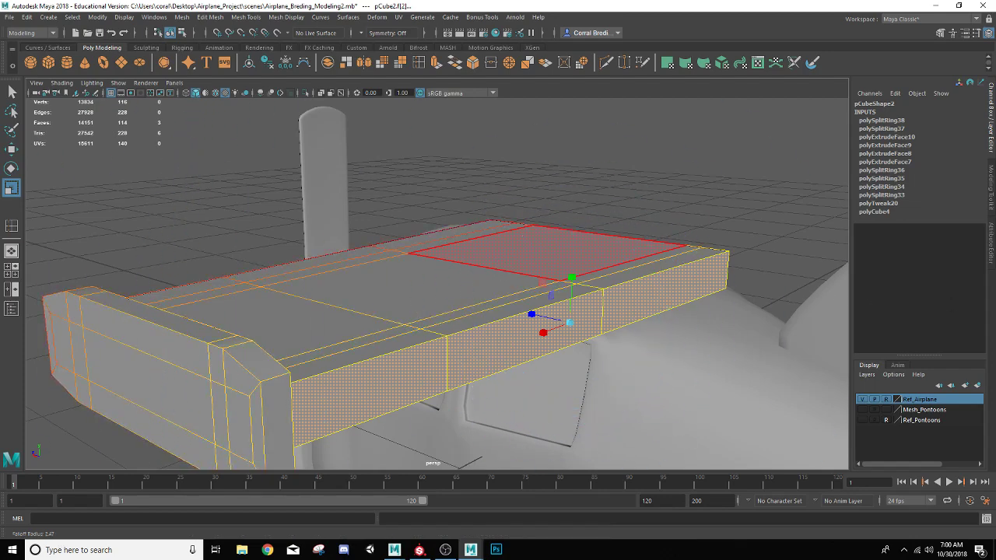
pyautogui.moveTo(895, 354); pyautogui.dragTo(797, 359)
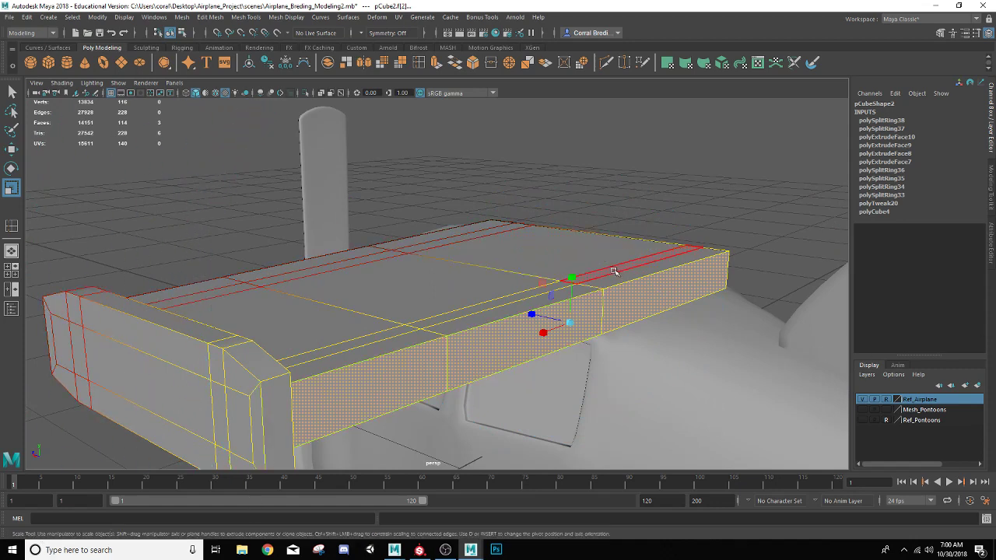
pyautogui.moveTo(614, 272); pyautogui.dragTo(492, 304)
pyautogui.moveTo(457, 314); pyautogui.dragTo(441, 337)
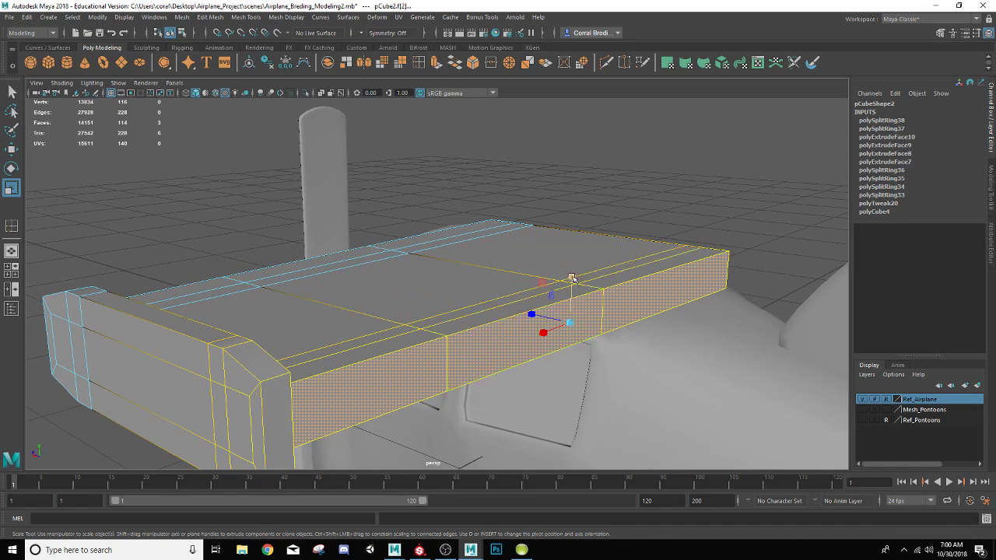
pyautogui.moveTo(572, 278); pyautogui.dragTo(514, 274)
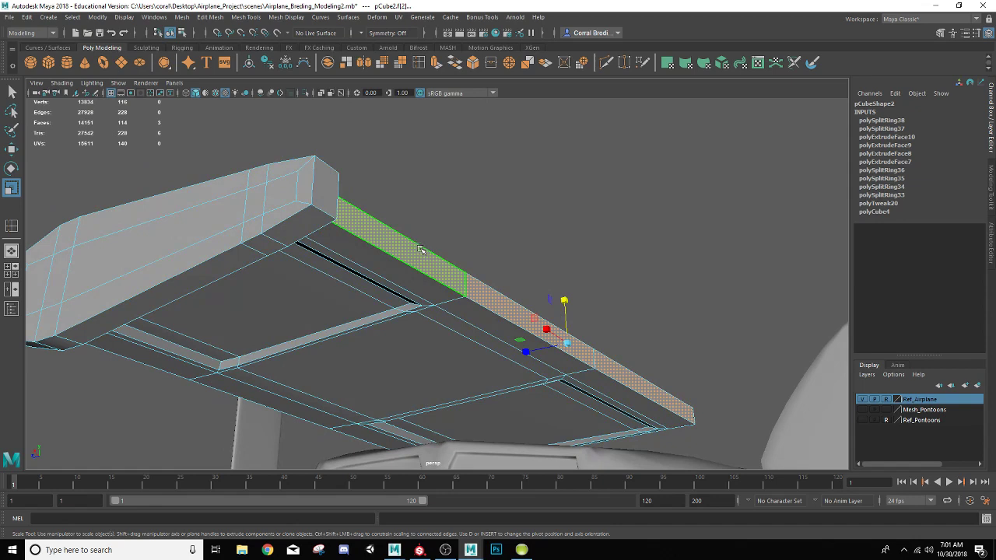
# Select the upper and lower lengthwise edge loops along both the rear and front borders of the wing
pyautogui.moveTo(420, 249); pyautogui.dragTo(428, 224, button='right')
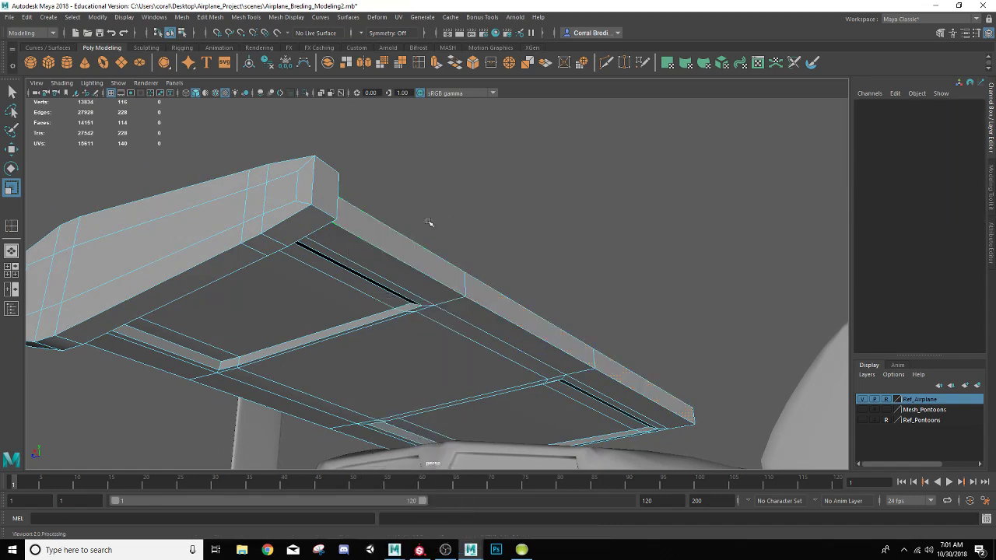
pyautogui.doubleClick(420, 239)
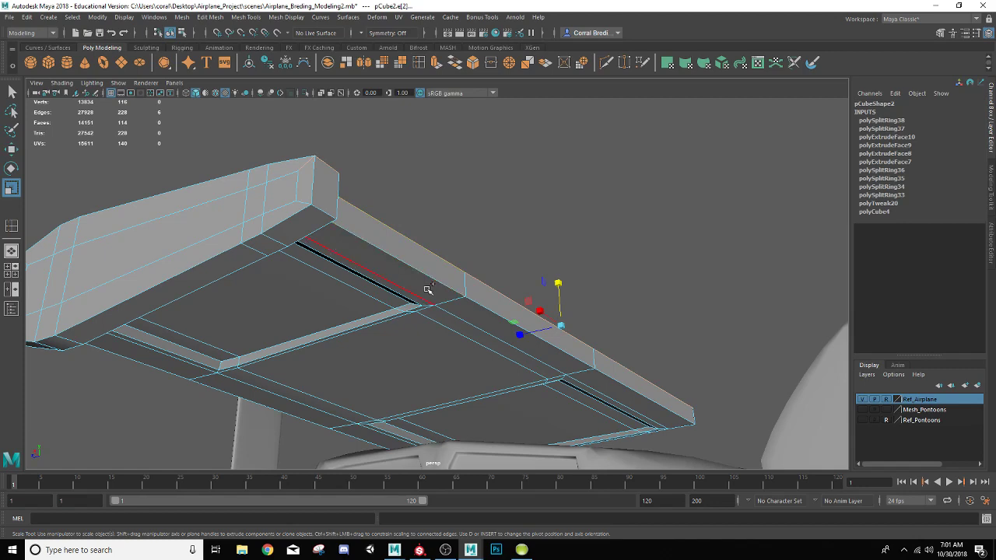
pyautogui.keyDown('shift'); pyautogui.doubleClick(429, 285); pyautogui.keyUp('shift')
pyautogui.keyDown('alt'); pyautogui.moveTo(430, 285); pyautogui.dragTo(433, 251); pyautogui.keyUp('alt')
pyautogui.keyDown('shift'); pyautogui.doubleClick(496, 296); pyautogui.keyUp('shift')
pyautogui.keyDown('shift'); pyautogui.doubleClick(464, 272); pyautogui.keyUp('shift')
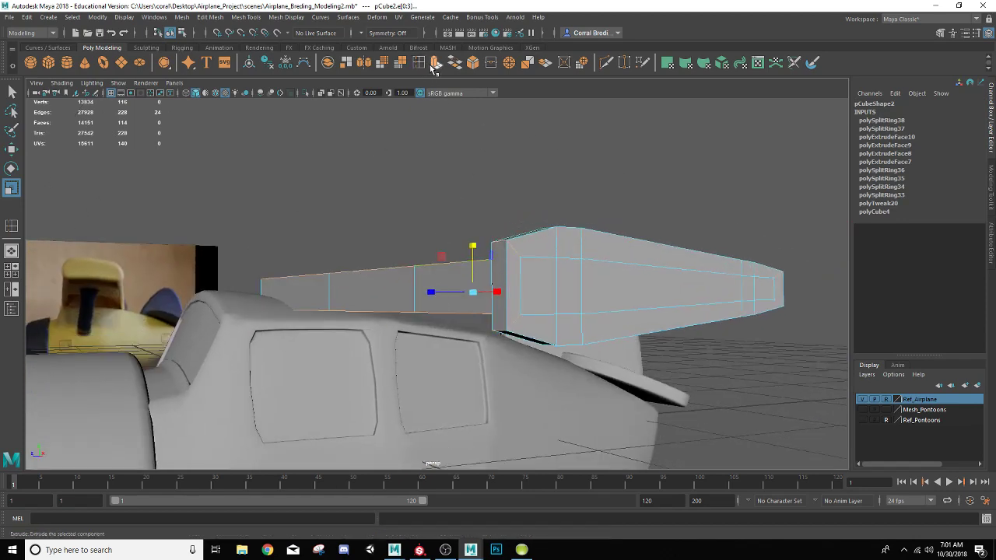
# Bevel the selected front and rear edge loops with a fraction of 0.5 and 2 segments
pyautogui.click(472, 62)
pyautogui.keyDown('alt'); pyautogui.moveTo(526, 286); pyautogui.dragTo(315, 285); pyautogui.keyUp('alt')
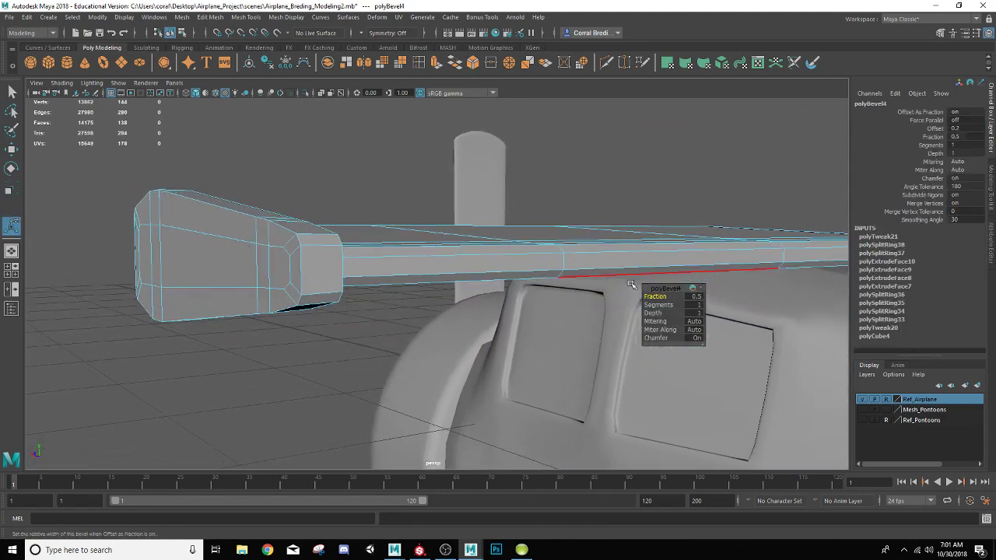
pyautogui.click(696, 305)
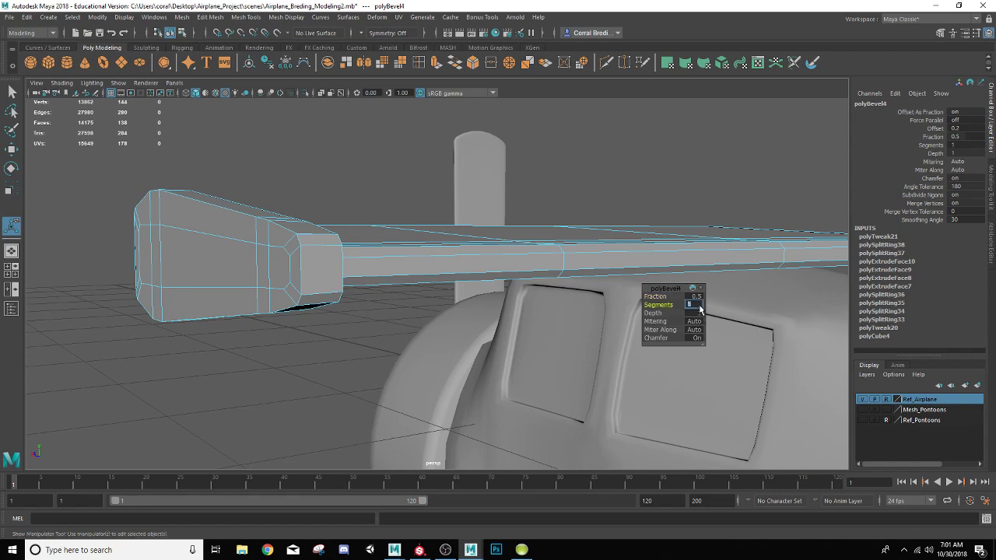
pyautogui.write('2')
pyautogui.press('Return')
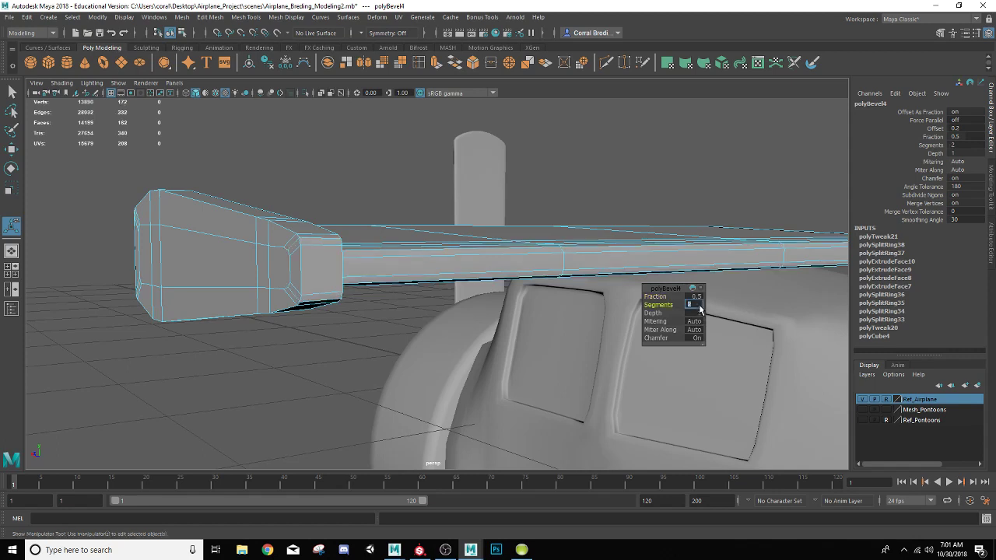
# Return to object mode and examine the beveled wing borders and the tip cap's corners from several sides
pyautogui.keyDown('alt'); pyautogui.moveTo(475, 278); pyautogui.dragTo(605, 296); pyautogui.keyUp('alt')
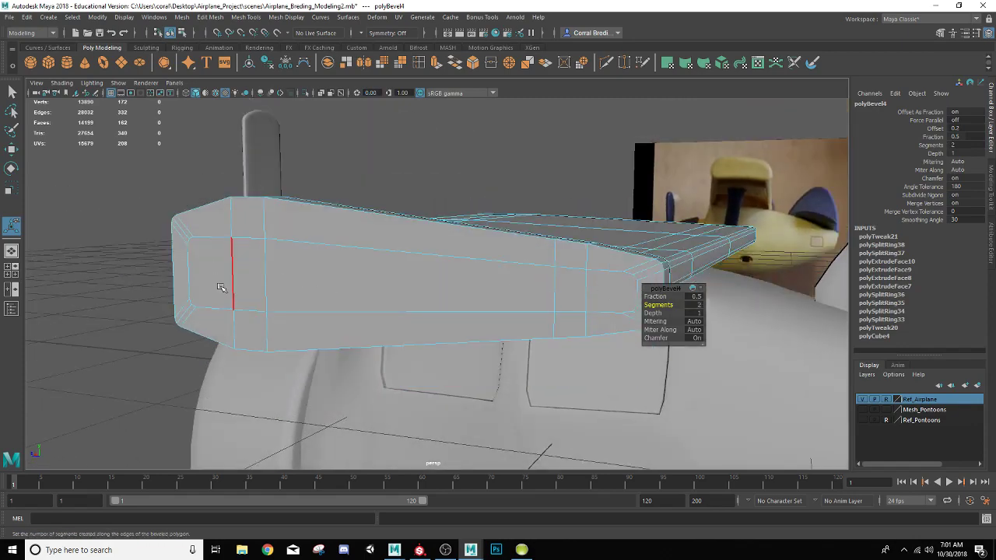
pyautogui.keyDown('alt'); pyautogui.moveTo(221, 287); pyautogui.dragTo(334, 291); pyautogui.keyUp('alt')
pyautogui.moveTo(400, 266)
pyautogui.keyDown('alt'); pyautogui.mouseDown()
pyautogui.moveTo(456, 252)
pyautogui.moveTo(409, 251)
pyautogui.mouseUp(); pyautogui.keyUp('alt')
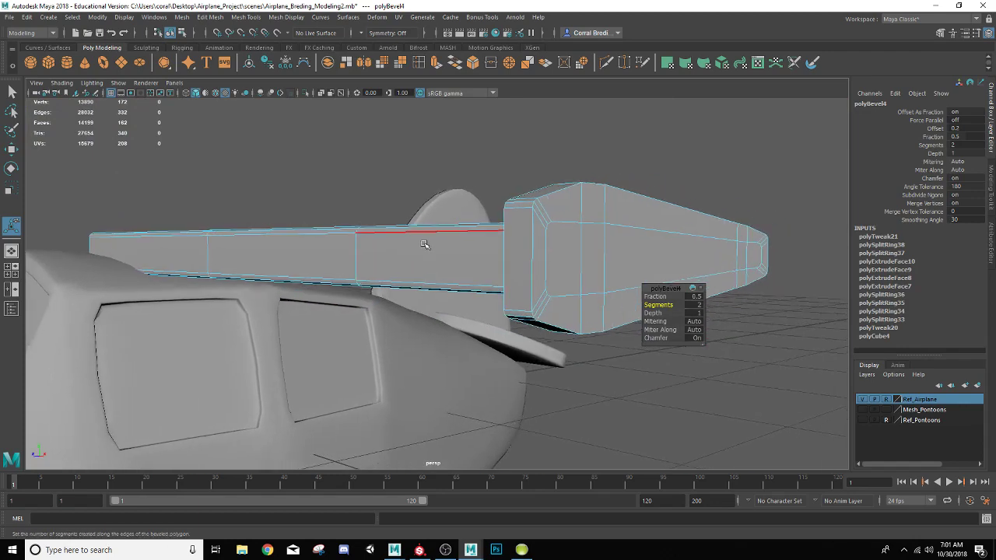
pyautogui.moveTo(425, 244); pyautogui.dragTo(450, 232, button='right')
pyautogui.scroll(-2, 449, 233)
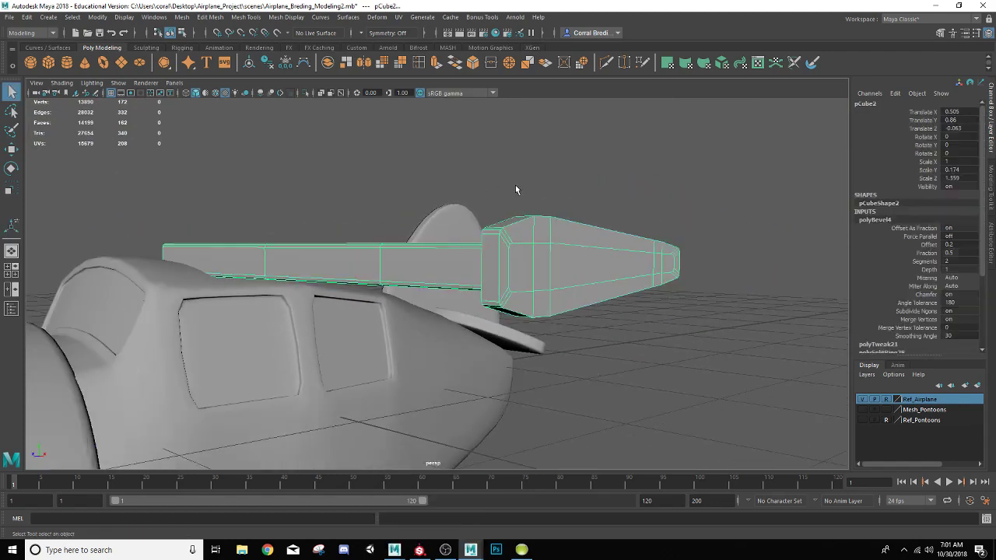
pyautogui.keyDown('alt'); pyautogui.moveTo(515, 190); pyautogui.dragTo(482, 245); pyautogui.keyUp('alt')
pyautogui.scroll(2, 487, 250)
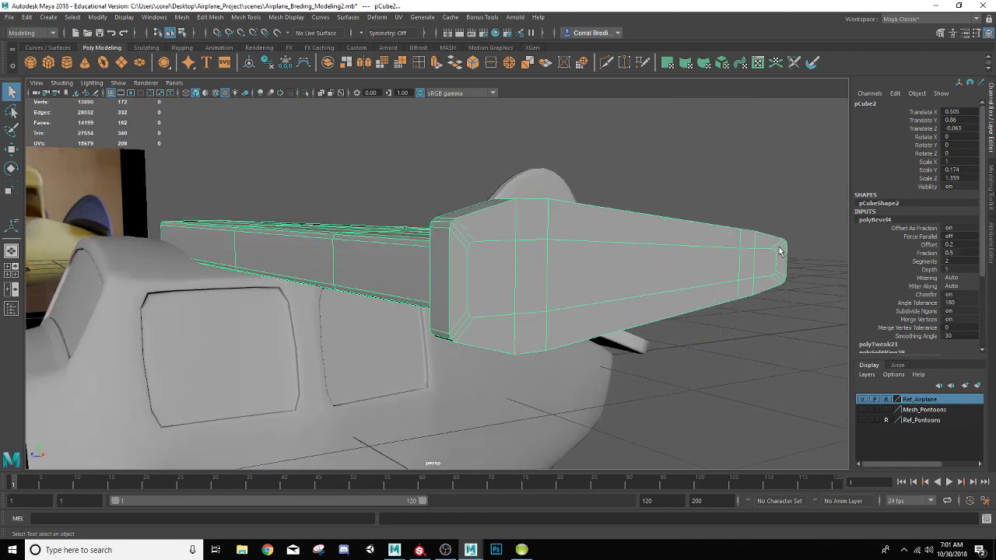
pyautogui.keyDown('alt'); pyautogui.moveTo(593, 346); pyautogui.dragTo(381, 274); pyautogui.keyUp('alt')
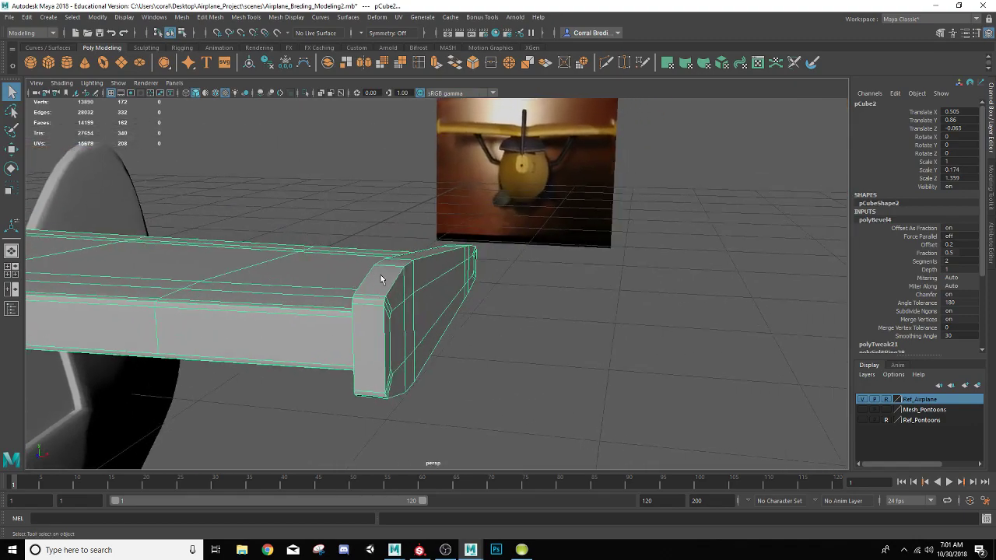
# Bevel the two edge loops around the tip cap's rim with a fraction of 0.5 and 1 segment, finishing in object mode
pyautogui.moveTo(381, 274); pyautogui.dragTo(388, 223, button='right')
pyautogui.click(419, 261)
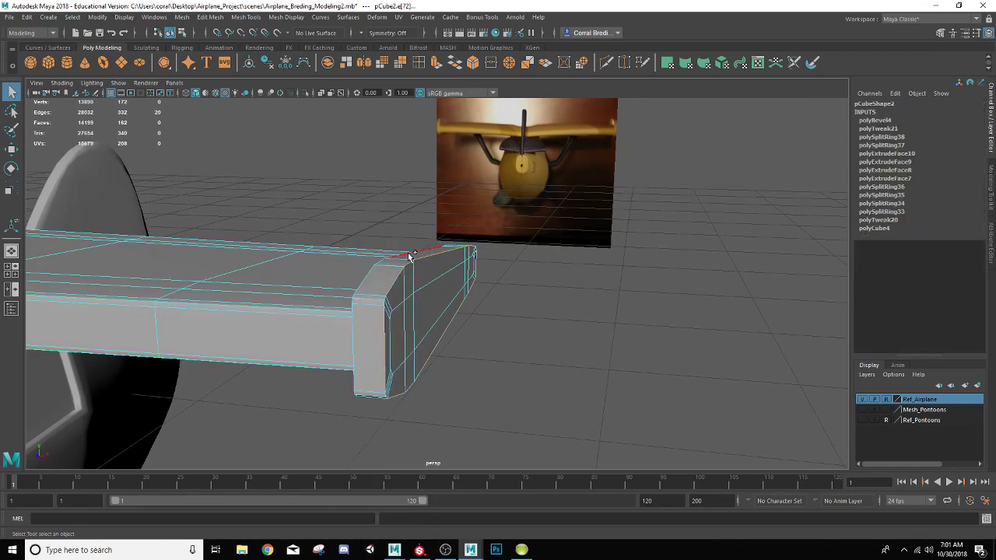
pyautogui.click(473, 63)
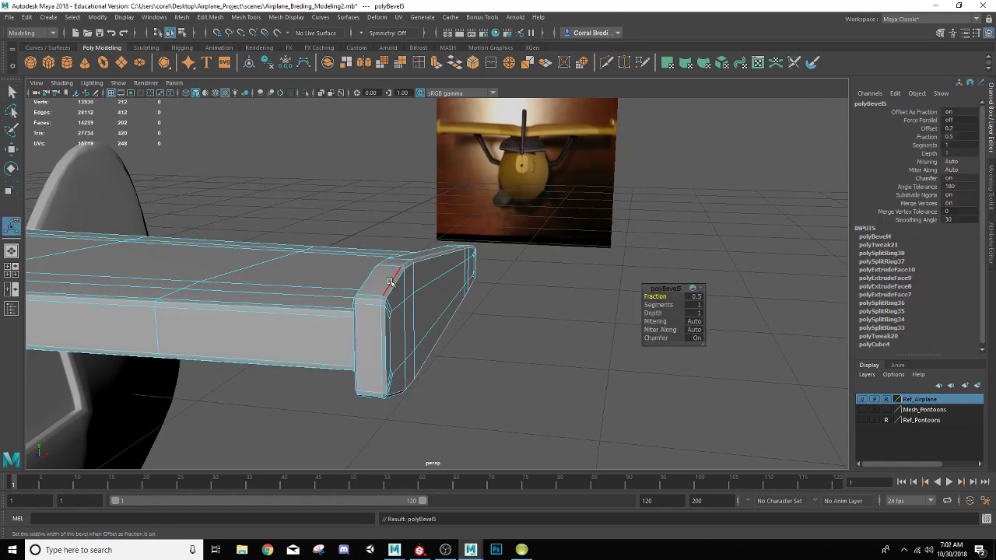
pyautogui.moveTo(391, 252); pyautogui.dragTo(437, 237, button='right')
pyautogui.click(481, 319)
# Inspect the wing's underside and tip cap in smooth preview, and return the wing to unsmoothed display
pyautogui.keyDown('alt'); pyautogui.moveTo(481, 320); pyautogui.dragTo(460, 269); pyautogui.keyUp('alt')
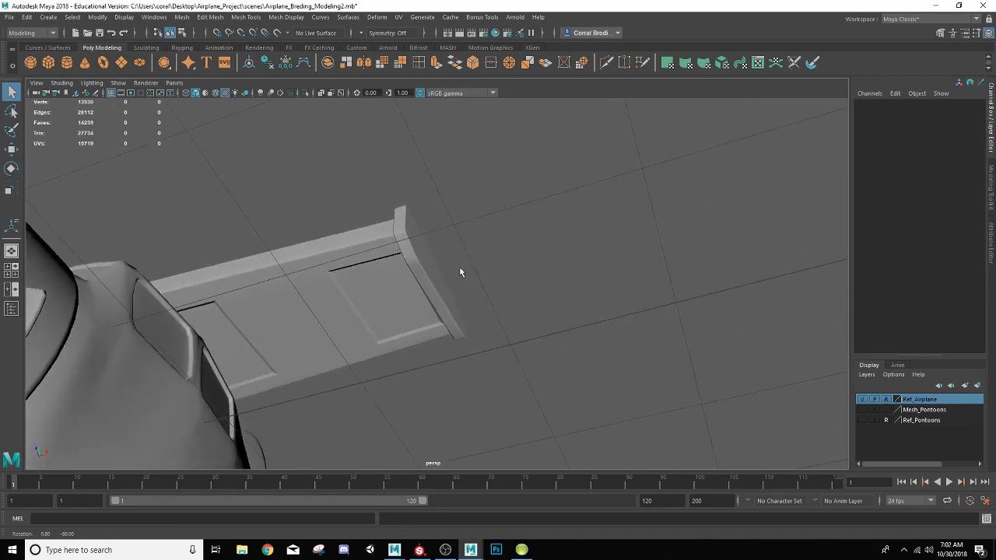
pyautogui.click(363, 328)
pyautogui.press('3')
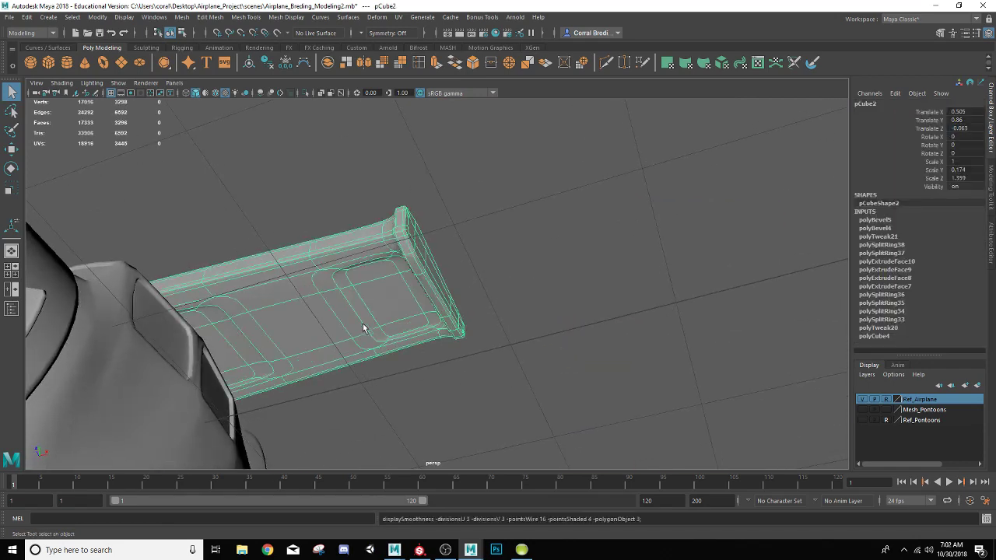
pyautogui.click(509, 368)
pyautogui.keyDown('alt'); pyautogui.moveTo(510, 368); pyautogui.dragTo(467, 365); pyautogui.keyUp('alt')
pyautogui.click(314, 297)
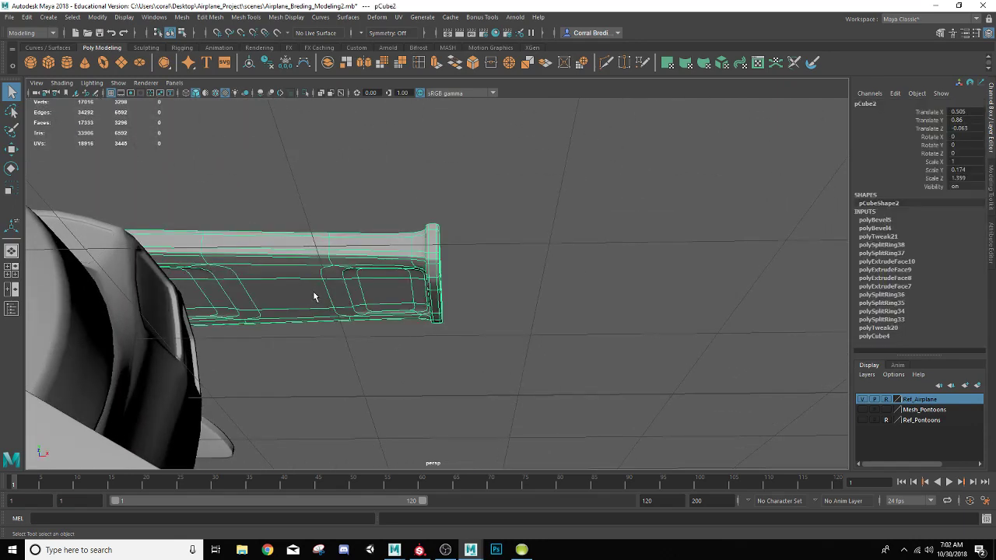
pyautogui.press('1')
# Delete the five faces closing the wing's inner end above the fuselage
pyautogui.keyDown('alt'); pyautogui.moveTo(249, 280); pyautogui.dragTo(348, 312); pyautogui.keyUp('alt')
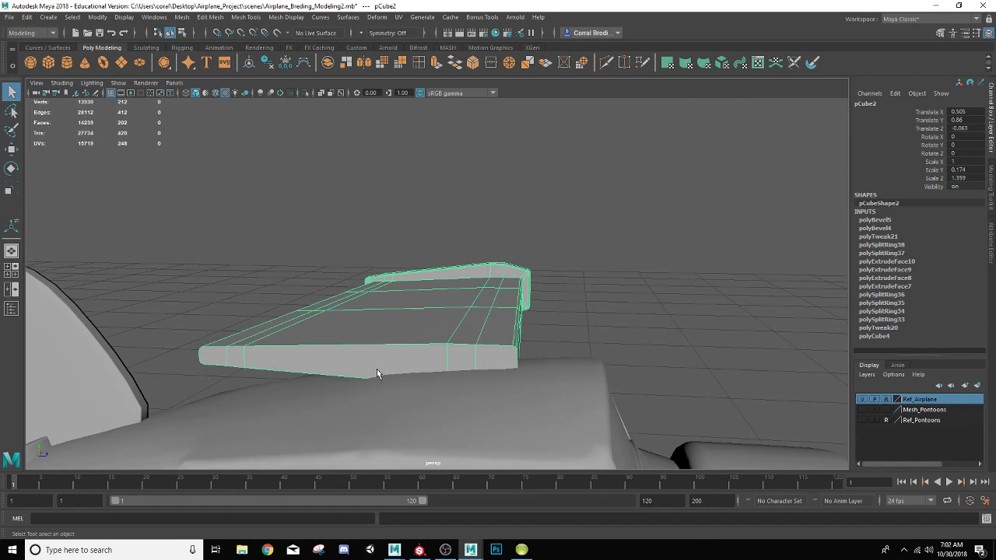
pyautogui.moveTo(392, 352); pyautogui.dragTo(394, 277, button='right')
pyautogui.click(211, 355)
pyautogui.moveTo(230, 357)
pyautogui.mouseDown()
pyautogui.moveTo(545, 367)
pyautogui.moveTo(499, 355)
pyautogui.mouseUp()
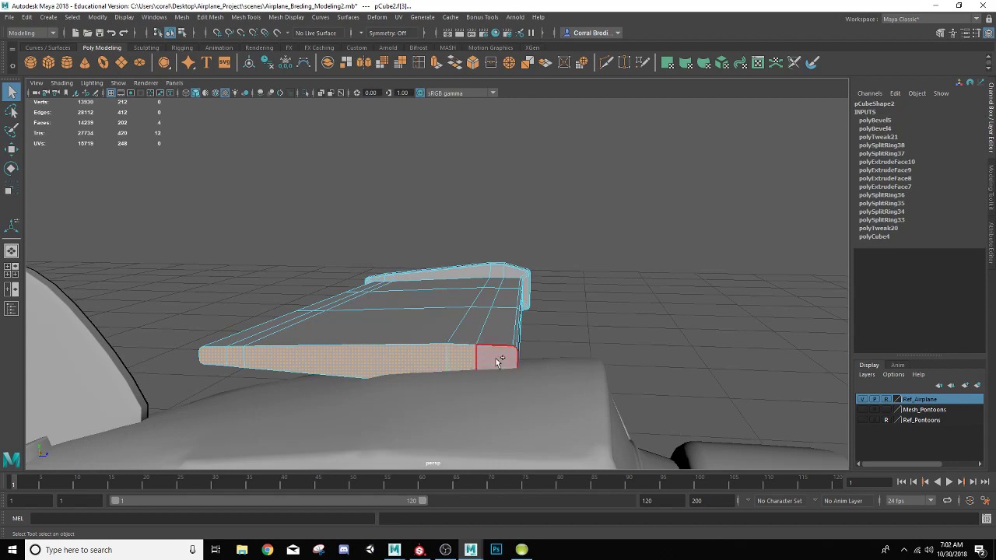
pyautogui.keyDown('alt'); pyautogui.moveTo(455, 345); pyautogui.dragTo(463, 342, button='middle'); pyautogui.keyUp('alt')
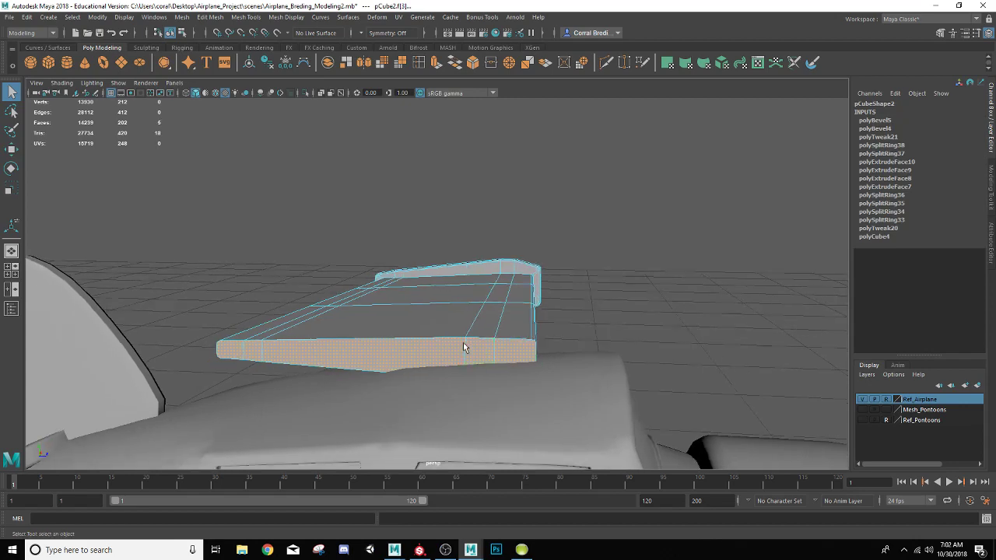
pyautogui.press('Delete')
pyautogui.moveTo(463, 343)
pyautogui.keyDown('alt'); pyautogui.mouseDown()
pyautogui.moveTo(501, 342)
pyautogui.moveTo(480, 345)
pyautogui.mouseUp(); pyautogui.keyUp('alt')
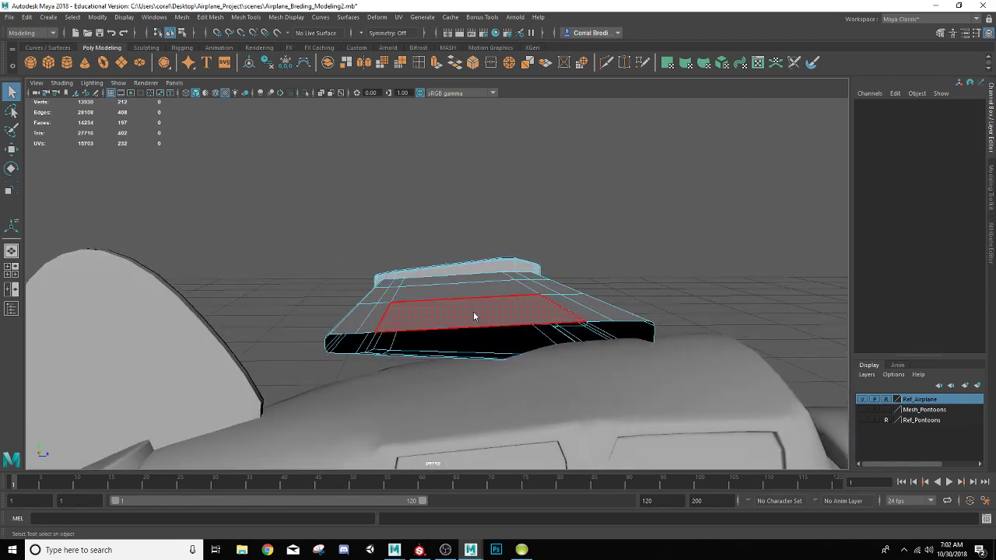
# Return to object mode and delete the wing's construction history
pyautogui.moveTo(474, 313); pyautogui.dragTo(508, 234, button='right')
pyautogui.scroll(-3, 504, 262)
pyautogui.keyDown('alt'); pyautogui.moveTo(484, 307); pyautogui.dragTo(567, 335); pyautogui.keyUp('alt')
pyautogui.keyDown('alt'); pyautogui.moveTo(566, 337); pyautogui.dragTo(451, 328, button='middle'); pyautogui.keyUp('alt')
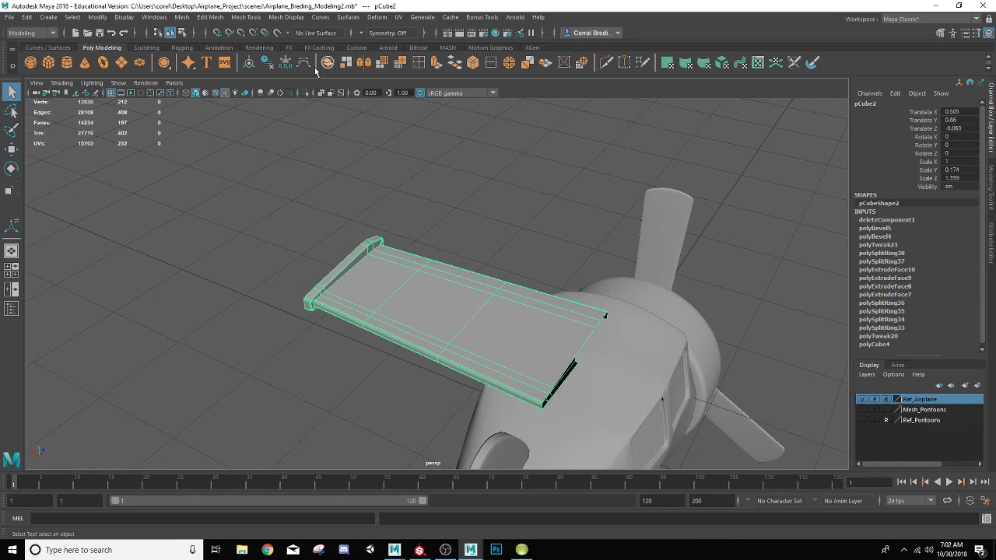
pyautogui.hotkey('alt', 'shift', 'd')
# Mirror the wing across the world X axis in the negative direction, cutting geometry, combining with the original and merging border vertices
pyautogui.keyDown('alt'); pyautogui.moveTo(432, 244); pyautogui.dragTo(255, 236, button='middle'); pyautogui.keyUp('alt')
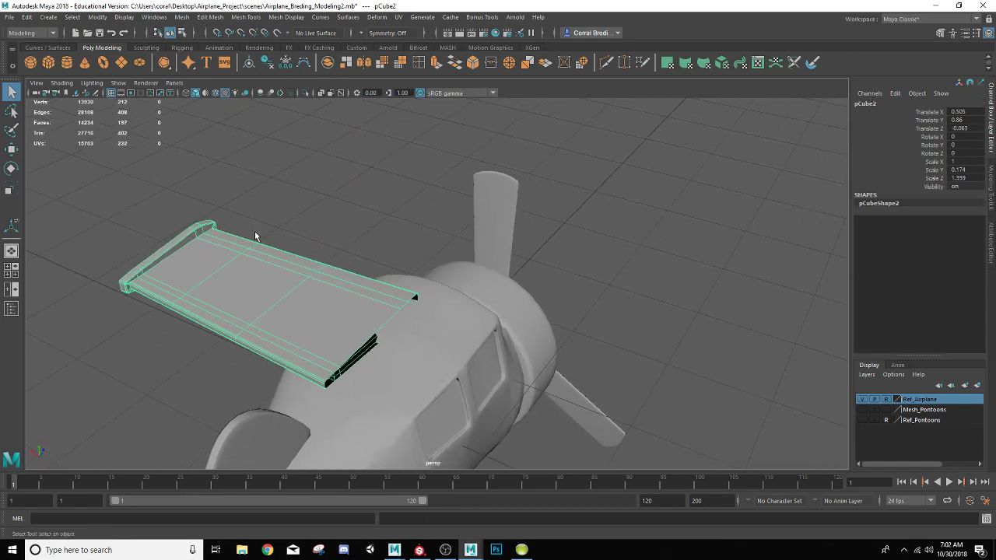
pyautogui.keyDown('alt'); pyautogui.moveTo(255, 231); pyautogui.dragTo(331, 222); pyautogui.keyUp('alt')
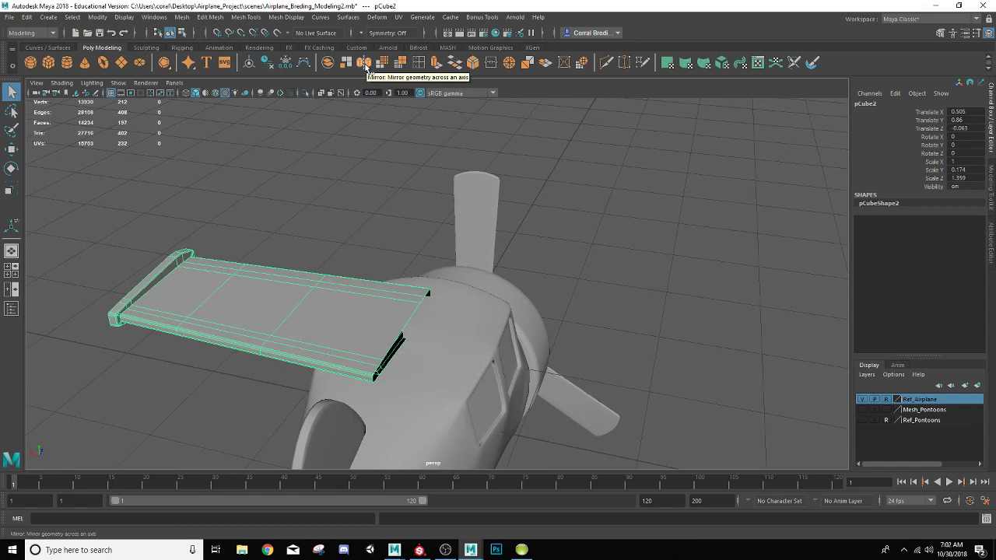
pyautogui.doubleClick(364, 62)
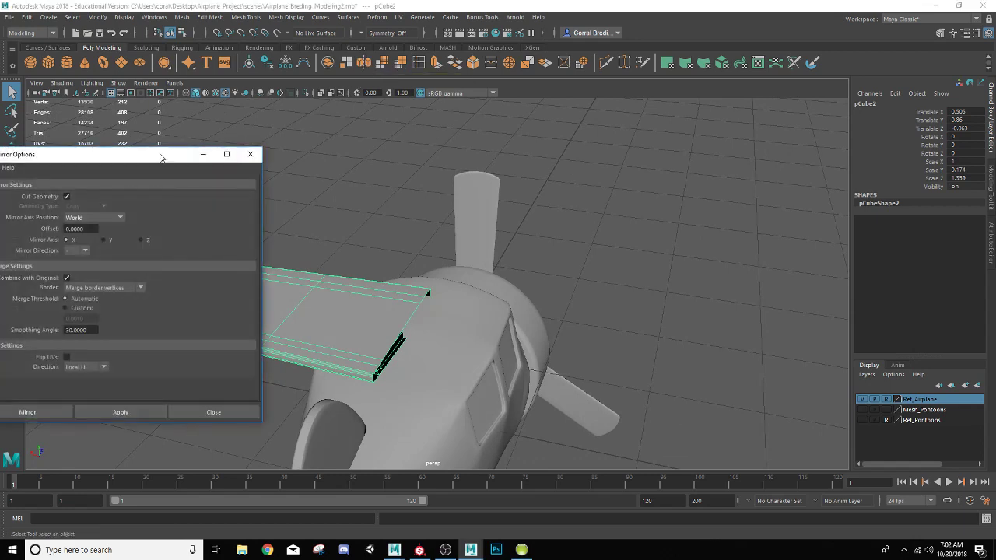
pyautogui.moveTo(161, 158); pyautogui.dragTo(784, 153)
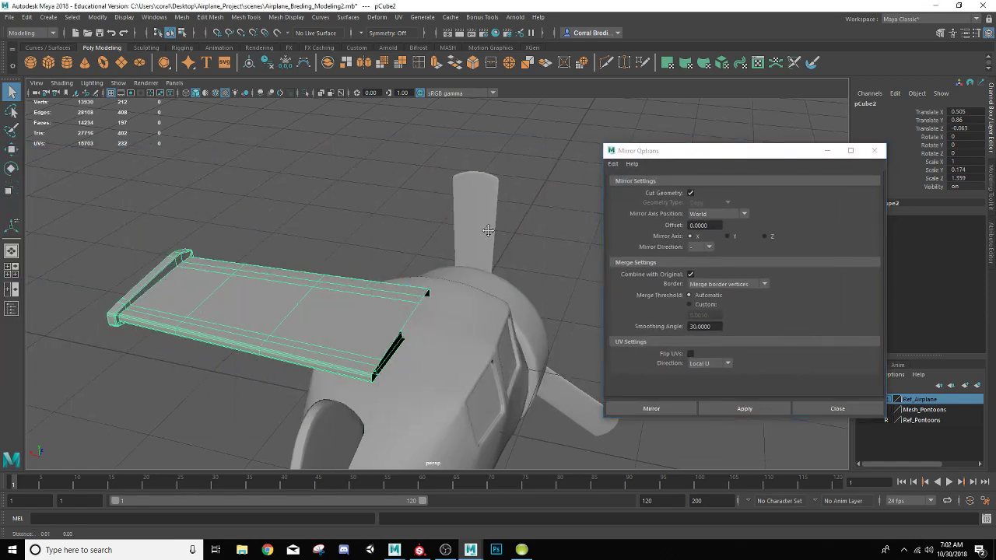
pyautogui.keyDown('alt'); pyautogui.moveTo(365, 218); pyautogui.dragTo(387, 225); pyautogui.keyUp('alt')
pyautogui.keyDown('alt'); pyautogui.moveTo(387, 225); pyautogui.dragTo(449, 202, button='right'); pyautogui.keyUp('alt')
pyautogui.keyDown('alt'); pyautogui.moveTo(449, 201); pyautogui.dragTo(427, 246); pyautogui.keyUp('alt')
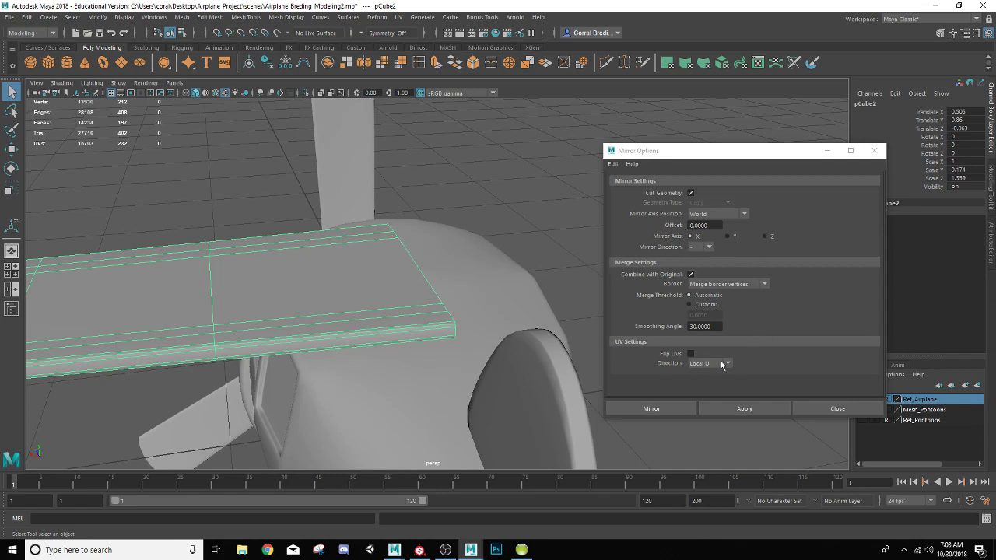
pyautogui.click(745, 408)
pyautogui.scroll(-3, 446, 314)
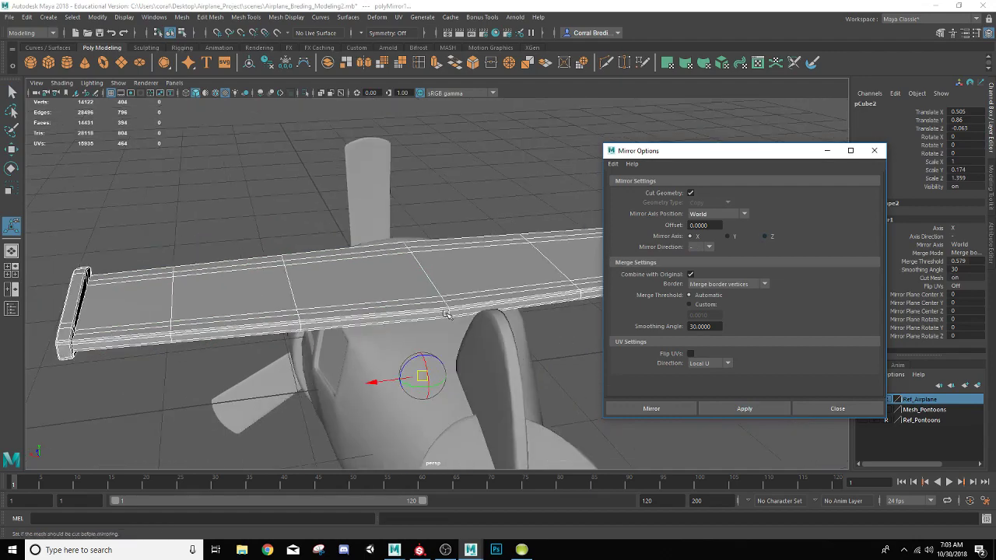
pyautogui.keyDown('alt'); pyautogui.moveTo(446, 314); pyautogui.dragTo(293, 257); pyautogui.keyUp('alt')
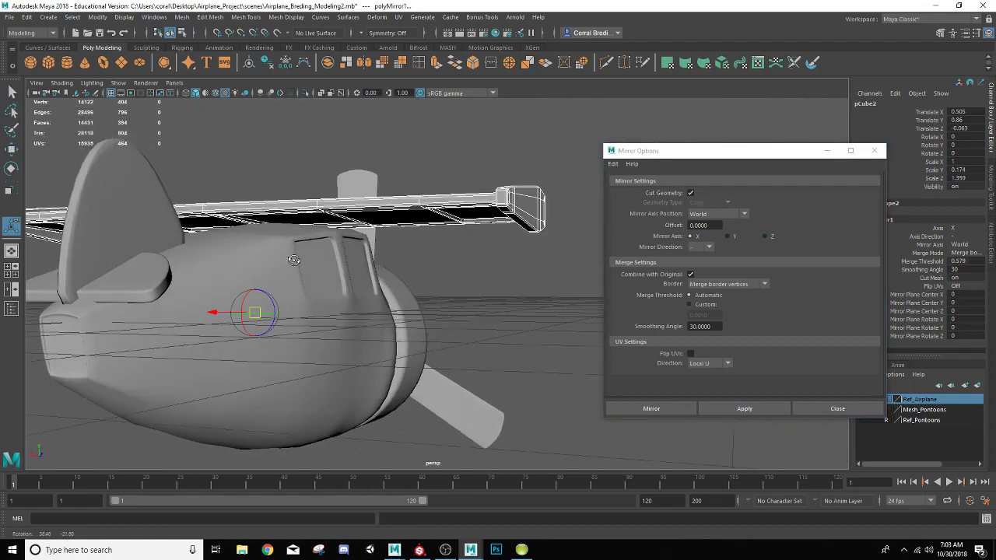
# Undo the last mirror of the wing
pyautogui.click(476, 167)
pyautogui.hotkey('ctrl', 'z')
pyautogui.hotkey('ctrl', 'z')
pyautogui.keyDown('alt'); pyautogui.moveTo(421, 221); pyautogui.dragTo(470, 319); pyautogui.keyUp('alt')
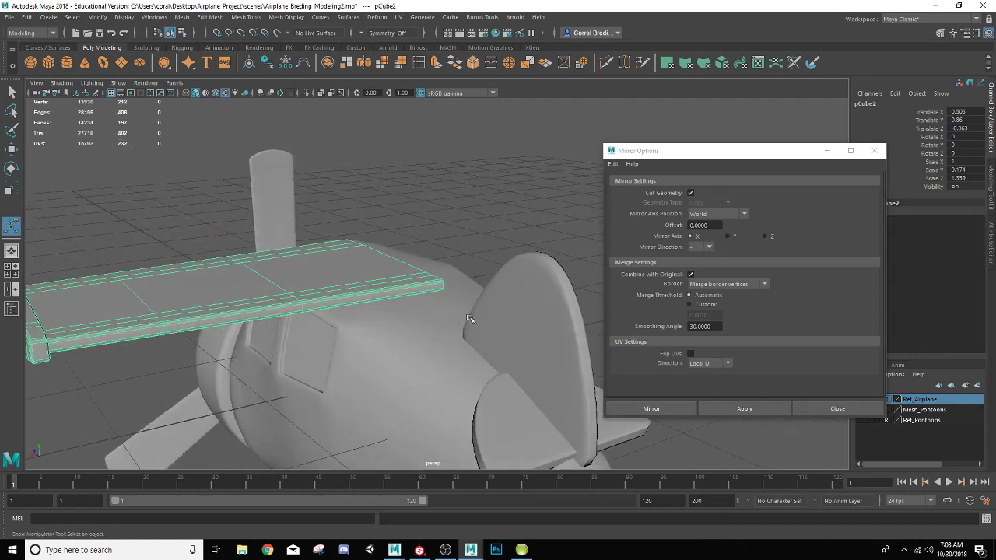
# Try mirroring the wing across the world X axis in the positive direction, and undo that mirror
pyautogui.click(706, 247)
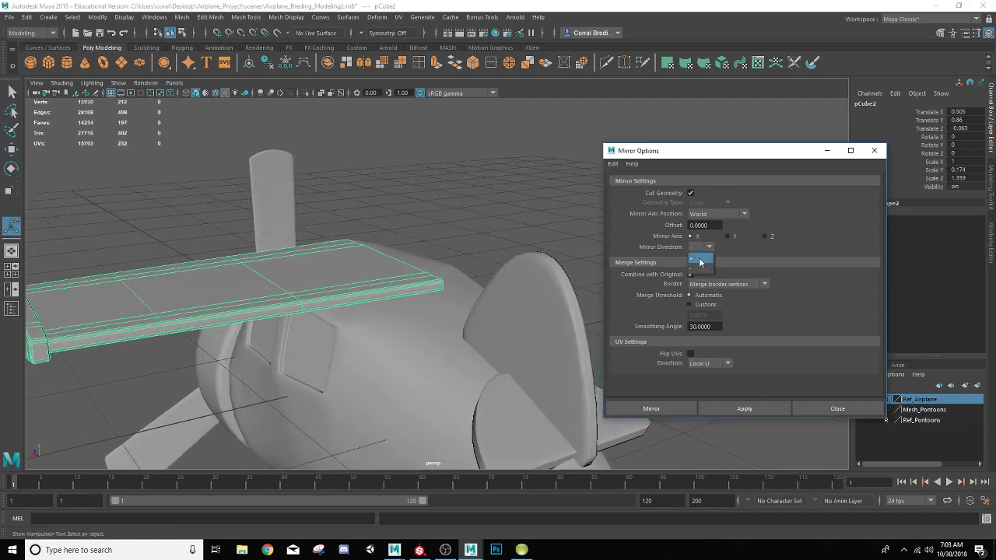
pyautogui.click(698, 255)
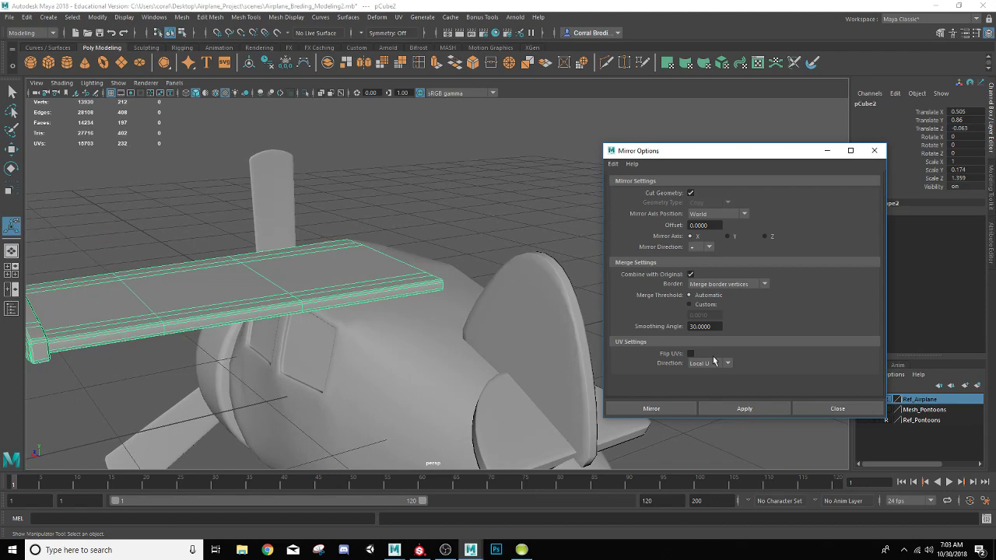
pyautogui.click(738, 412)
pyautogui.keyDown('alt'); pyautogui.moveTo(330, 299); pyautogui.dragTo(292, 288); pyautogui.keyUp('alt')
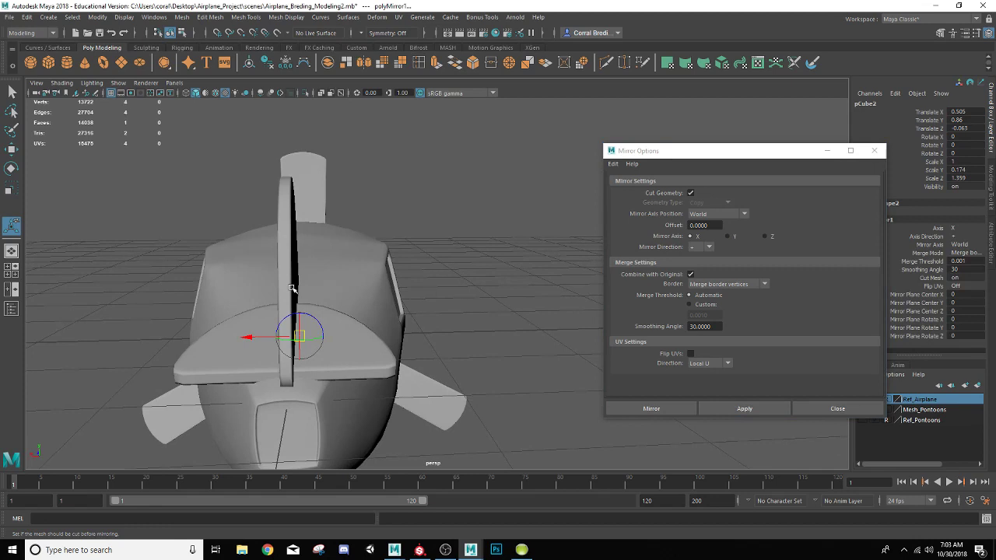
pyautogui.hotkey('ctrl', 'z')
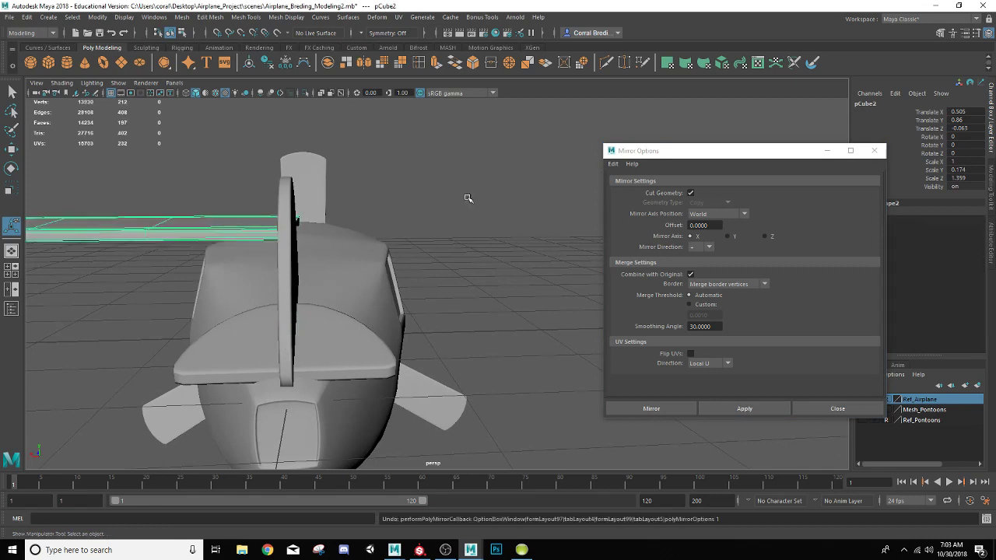
# Mirror the wing across the world X axis in the negative direction, cutting geometry and merging border vertices with the original
pyautogui.click(710, 248)
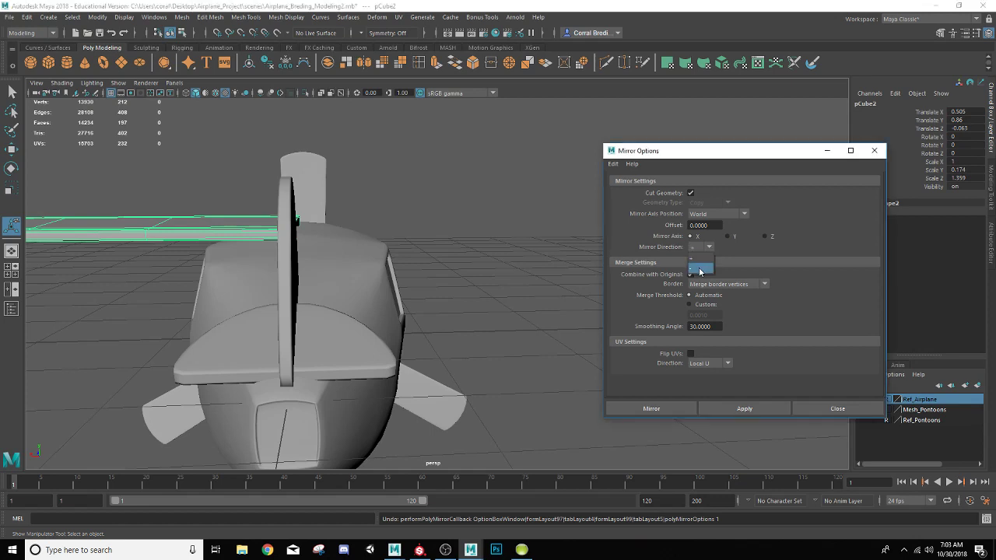
pyautogui.click(698, 269)
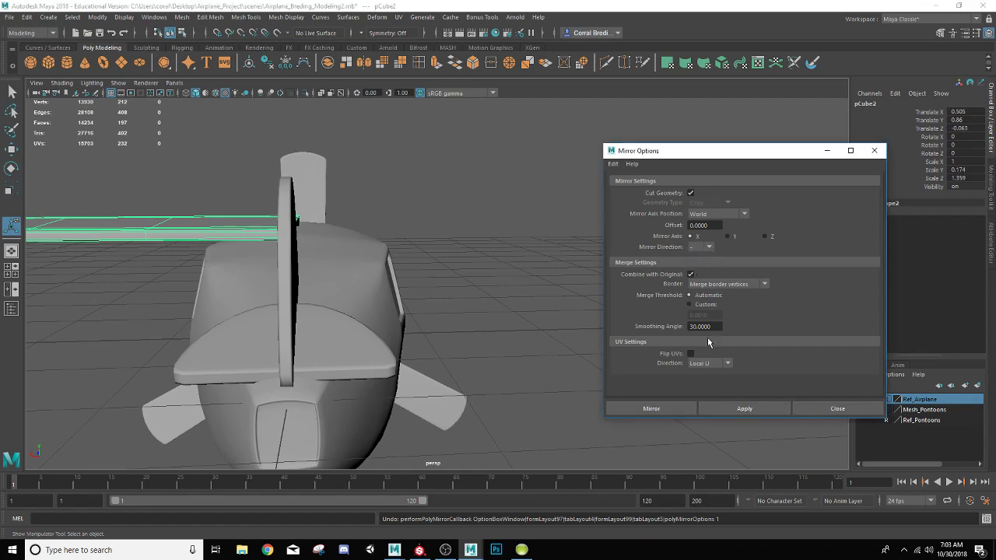
pyautogui.click(721, 408)
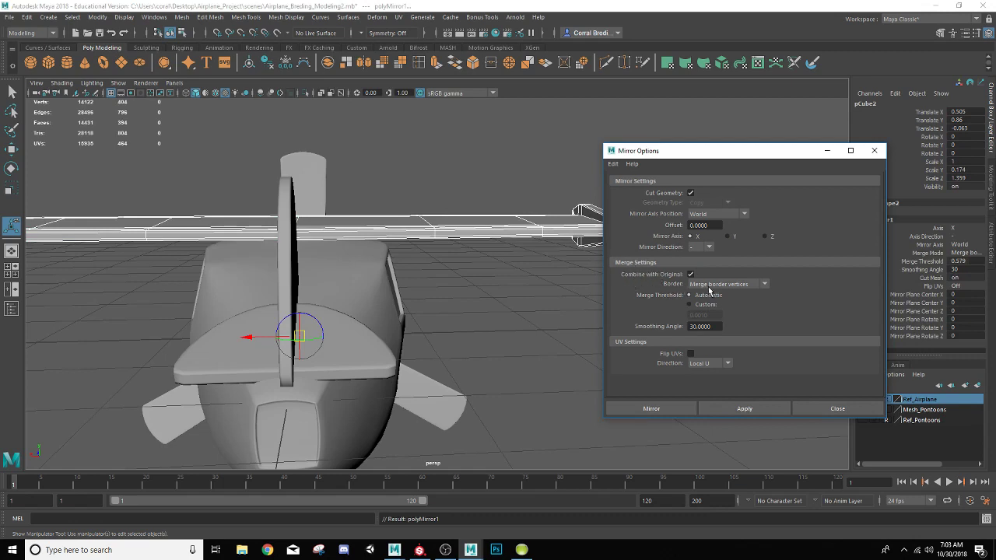
pyautogui.keyDown('alt'); pyautogui.moveTo(344, 257); pyautogui.dragTo(368, 276); pyautogui.keyUp('alt')
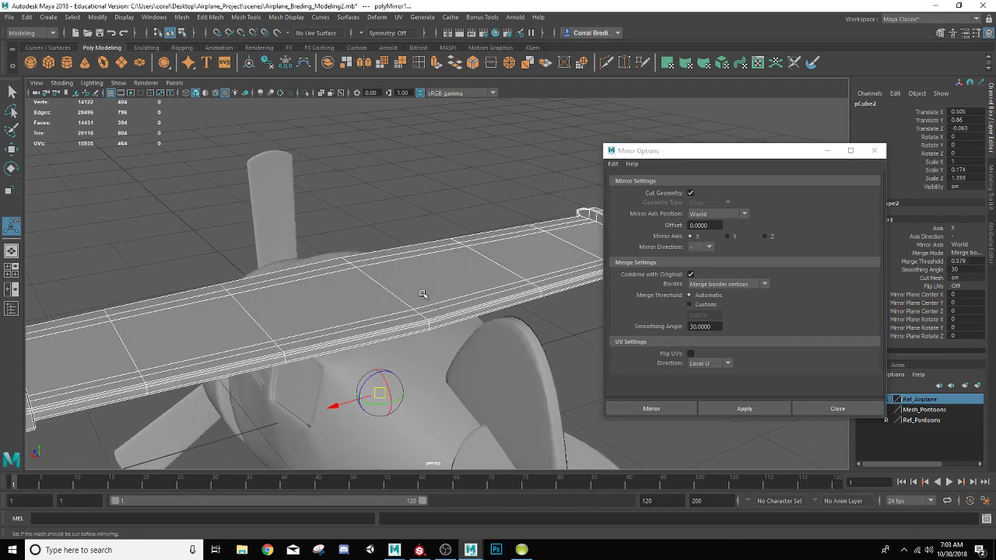
# Check a vertex along the full wing's centre seam, return to object mode and close the mirror options
pyautogui.scroll(3, 403, 281)
pyautogui.rightClick(400, 251)
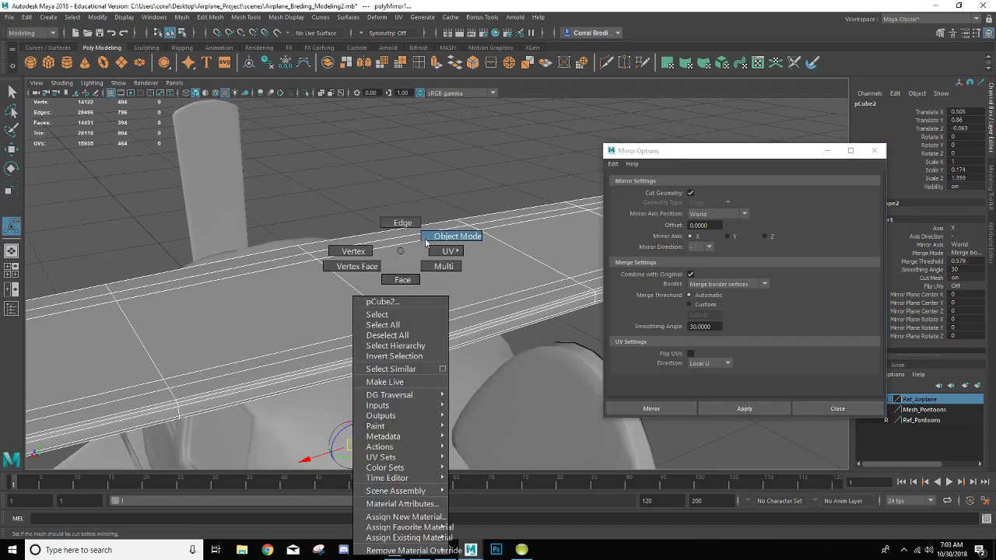
pyautogui.moveTo(426, 244); pyautogui.dragTo(354, 252, button='right')
pyautogui.click(322, 263)
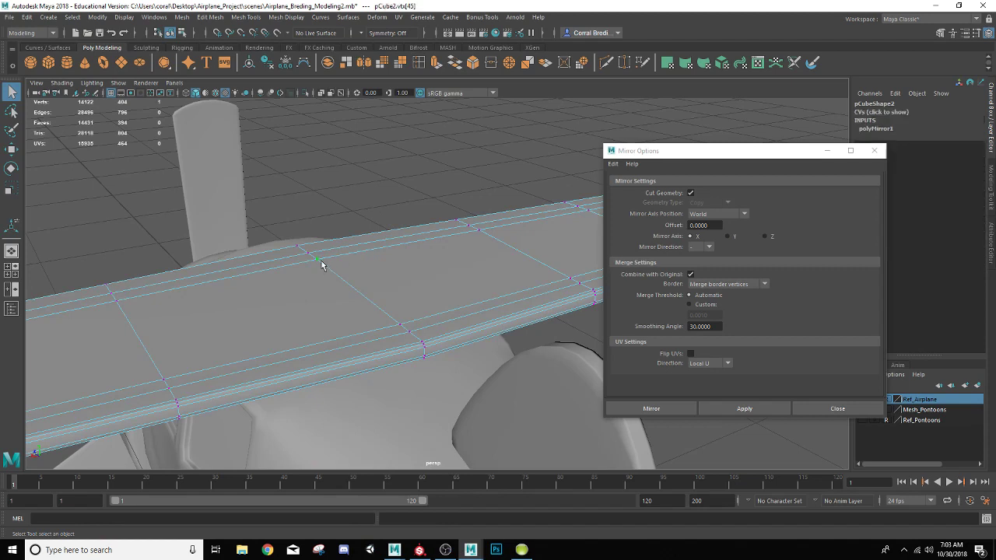
pyautogui.press('w')
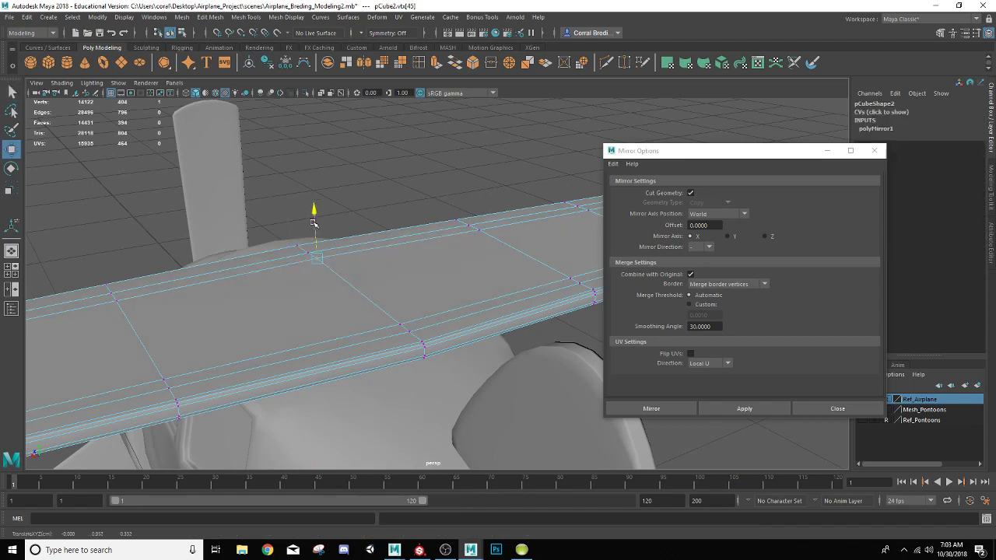
pyautogui.moveTo(387, 250); pyautogui.dragTo(416, 235, button='right')
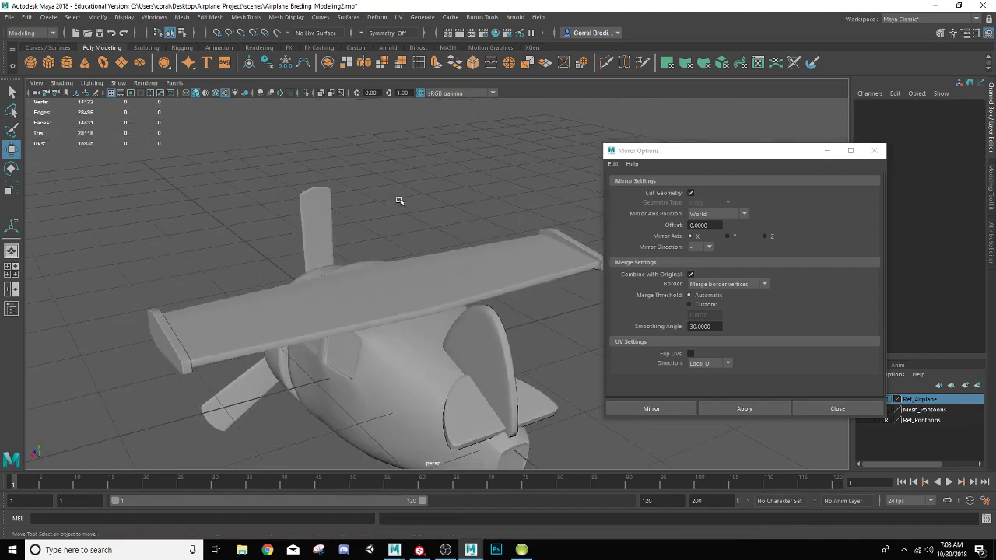
pyautogui.keyDown('alt'); pyautogui.moveTo(402, 202); pyautogui.dragTo(447, 253); pyautogui.keyUp('alt')
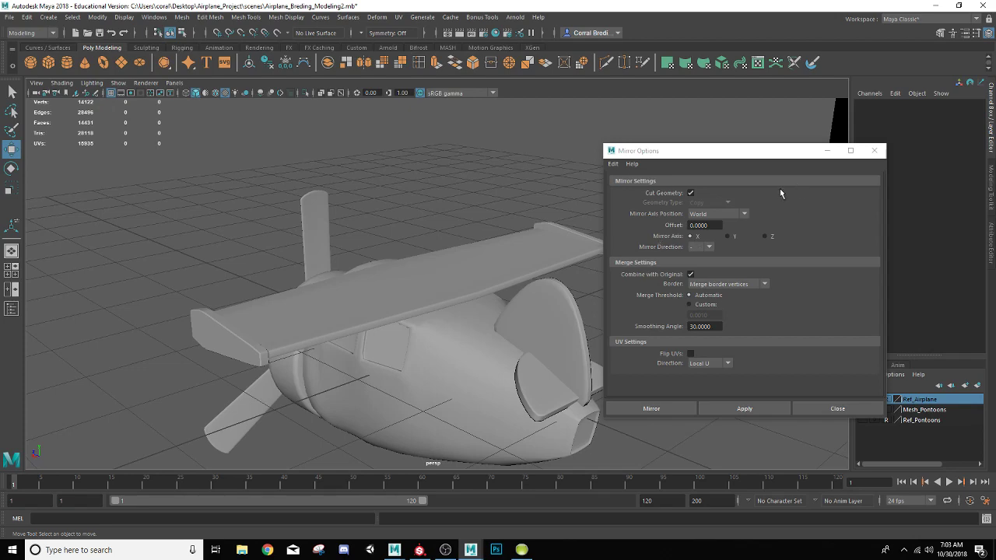
pyautogui.click(874, 150)
# Select the full wing and tilt it about the X axis to Rotate X -10.537
pyautogui.keyDown('alt'); pyautogui.moveTo(513, 233); pyautogui.dragTo(409, 258); pyautogui.keyUp('alt')
pyautogui.moveTo(410, 257); pyautogui.dragTo(456, 235, button='right')
pyautogui.click(405, 262)
pyautogui.keyDown('alt'); pyautogui.moveTo(405, 262); pyautogui.dragTo(415, 269); pyautogui.keyUp('alt')
pyautogui.press('e')
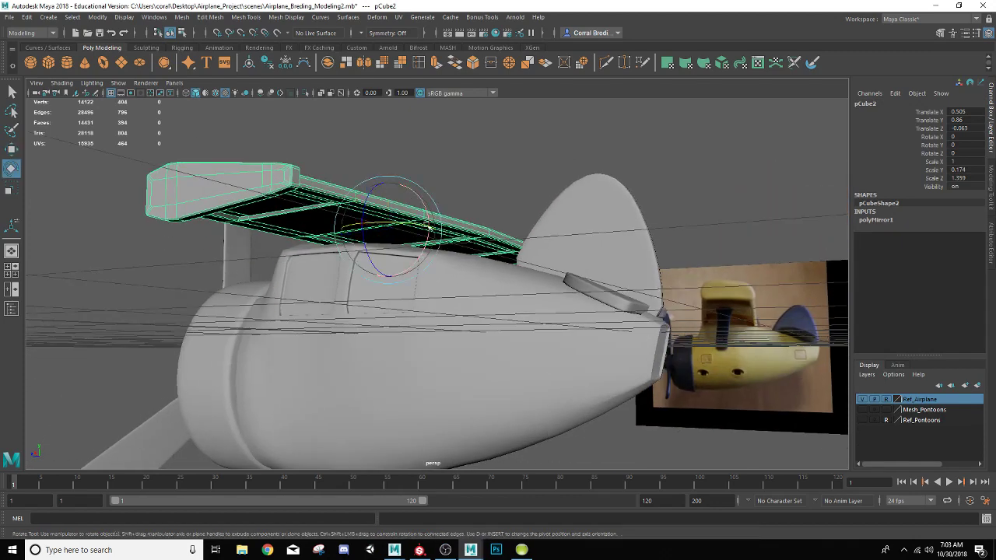
pyautogui.moveTo(425, 204); pyautogui.dragTo(445, 232)
# Lower the wing to Translate Y 0.759 and adjust its tilt to Rotate X -7.613
pyautogui.press('w')
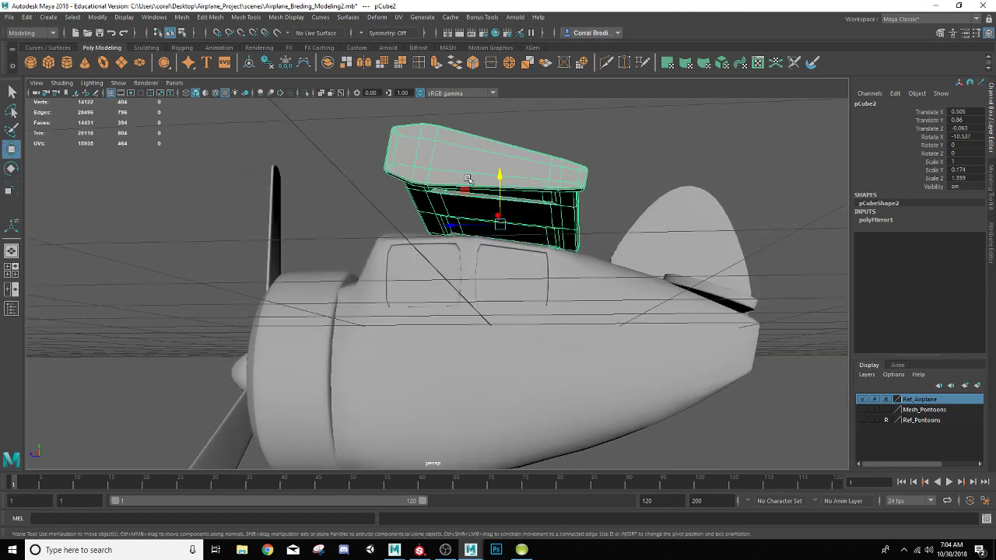
pyautogui.moveTo(501, 172); pyautogui.dragTo(441, 251)
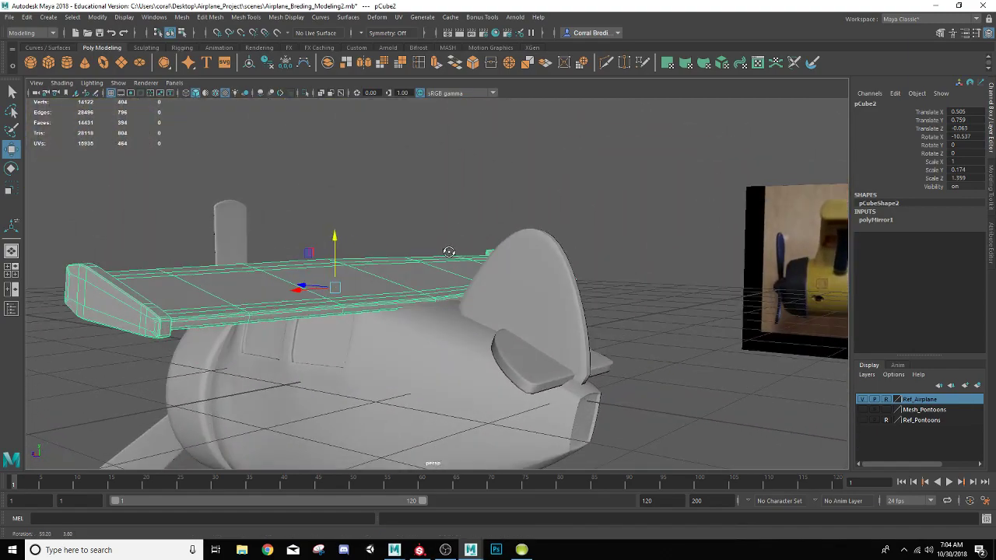
pyautogui.press('e')
pyautogui.moveTo(365, 266); pyautogui.dragTo(514, 214)
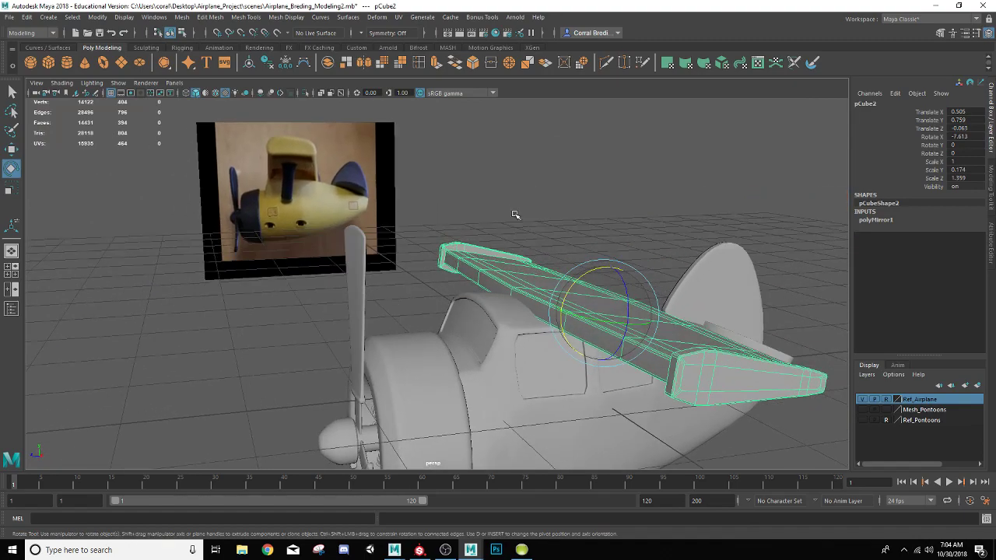
# Apply a mesh Smooth with one division to the whole wing
pyautogui.scroll(3, 516, 300)
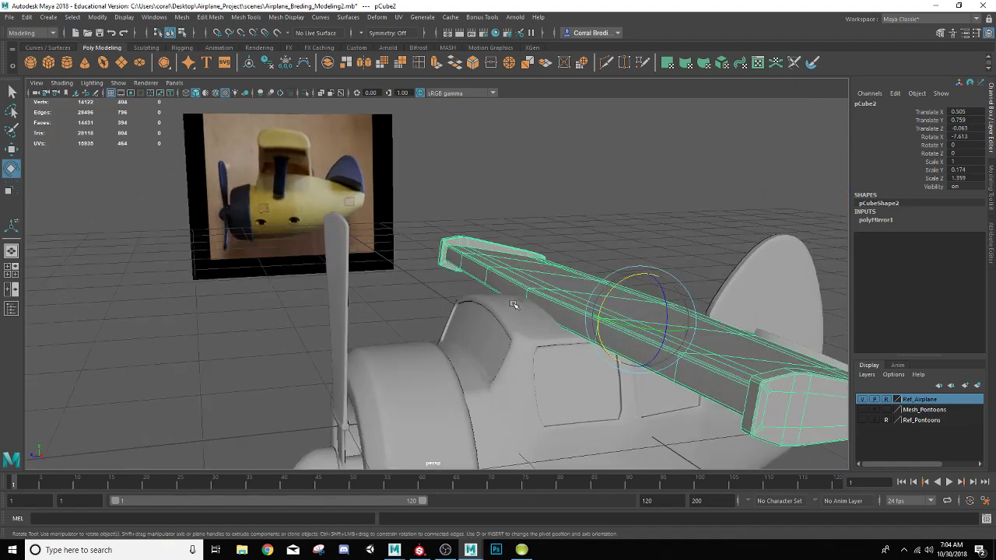
pyautogui.moveTo(513, 271); pyautogui.dragTo(538, 223, button='right')
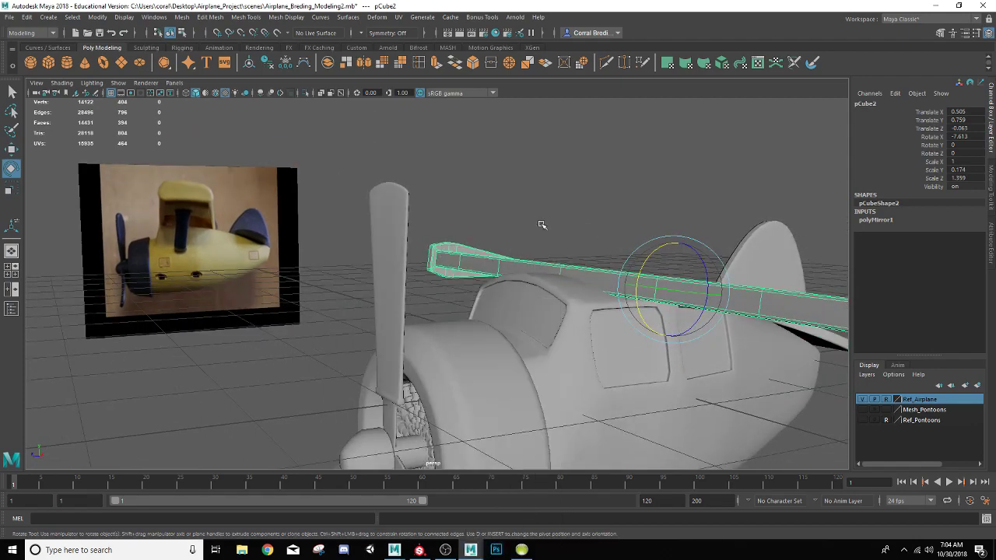
pyautogui.click(555, 238)
pyautogui.keyDown('alt'); pyautogui.moveTo(555, 238); pyautogui.dragTo(540, 309); pyautogui.keyUp('alt')
pyautogui.click(533, 306)
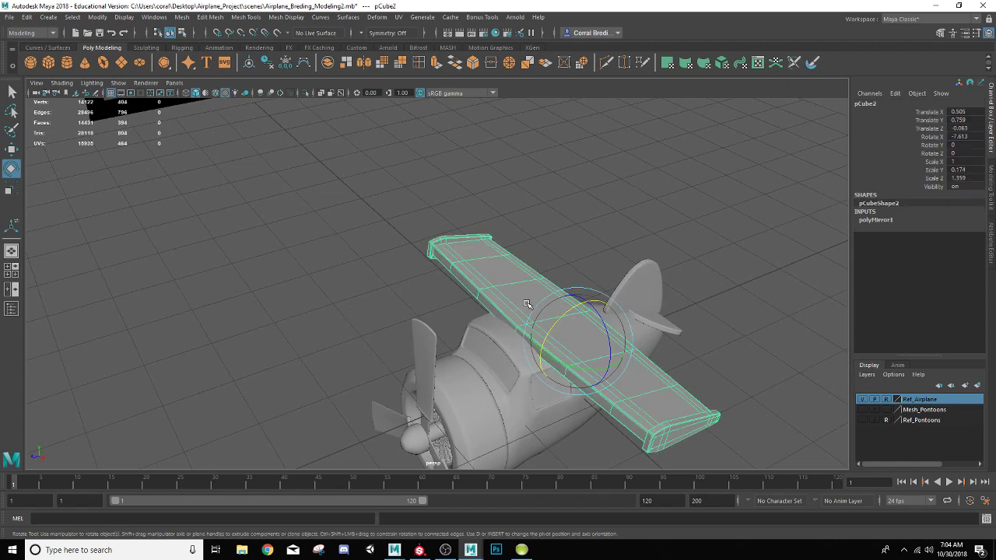
pyautogui.click(183, 17)
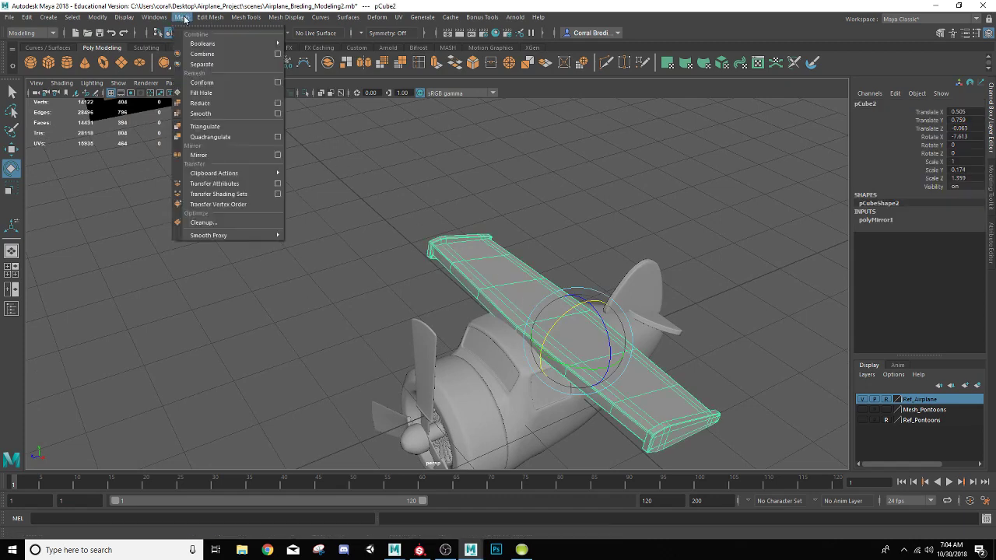
pyautogui.click(212, 114)
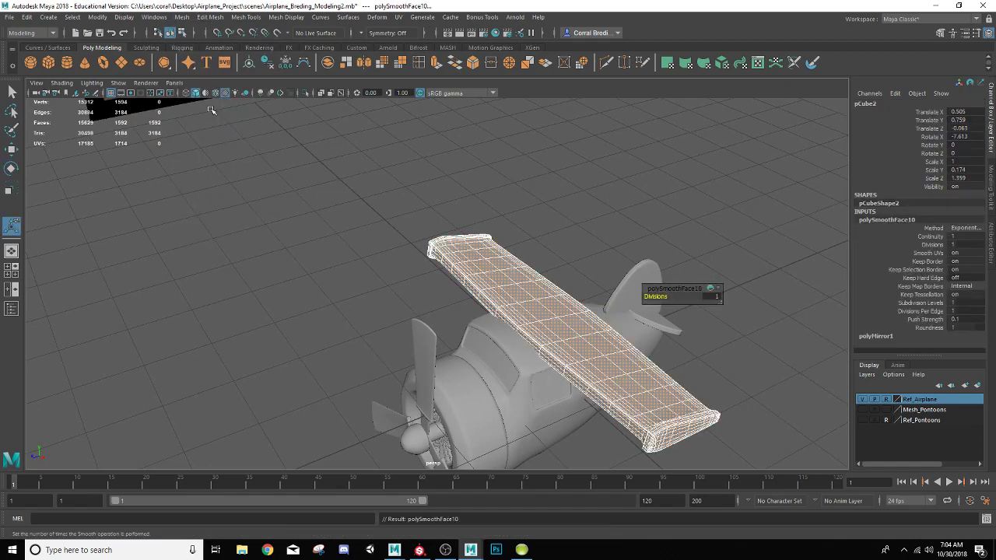
pyautogui.click(390, 209)
pyautogui.keyDown('alt'); pyautogui.moveTo(488, 288); pyautogui.dragTo(477, 245); pyautogui.keyUp('alt')
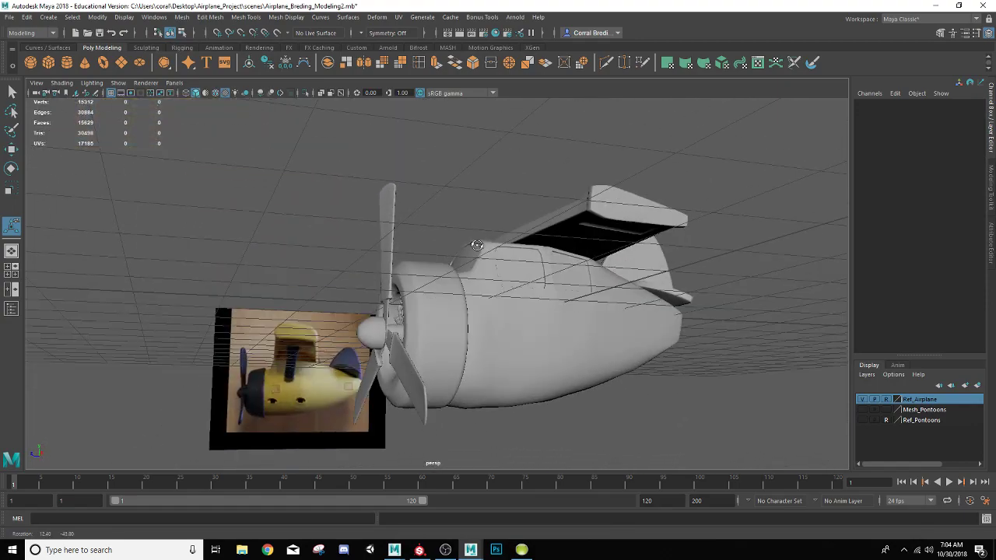
# Rename the wing object as Mesh_Wing_Main
pyautogui.click(540, 223)
pyautogui.click(868, 103)
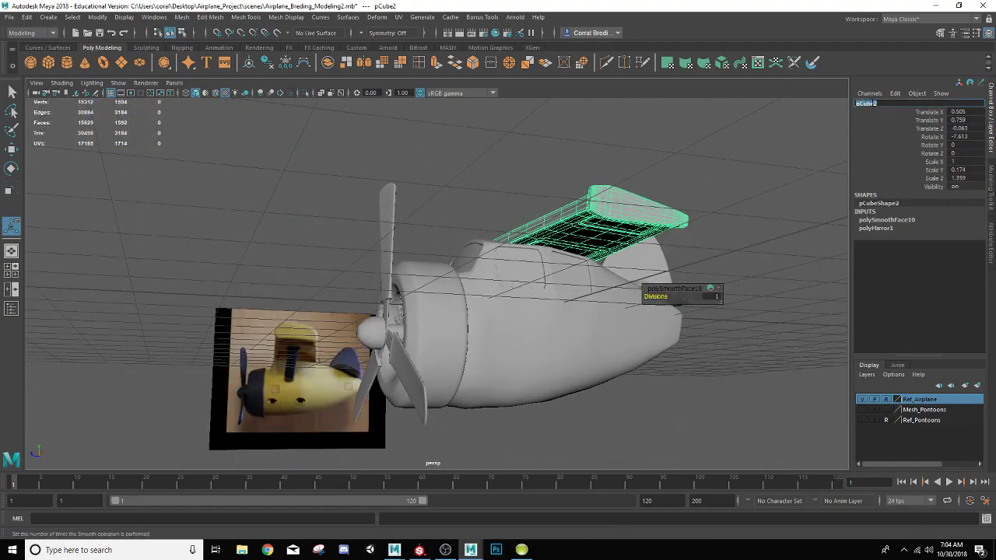
pyautogui.write('Mesh_Wing_Main')
pyautogui.press('Return')
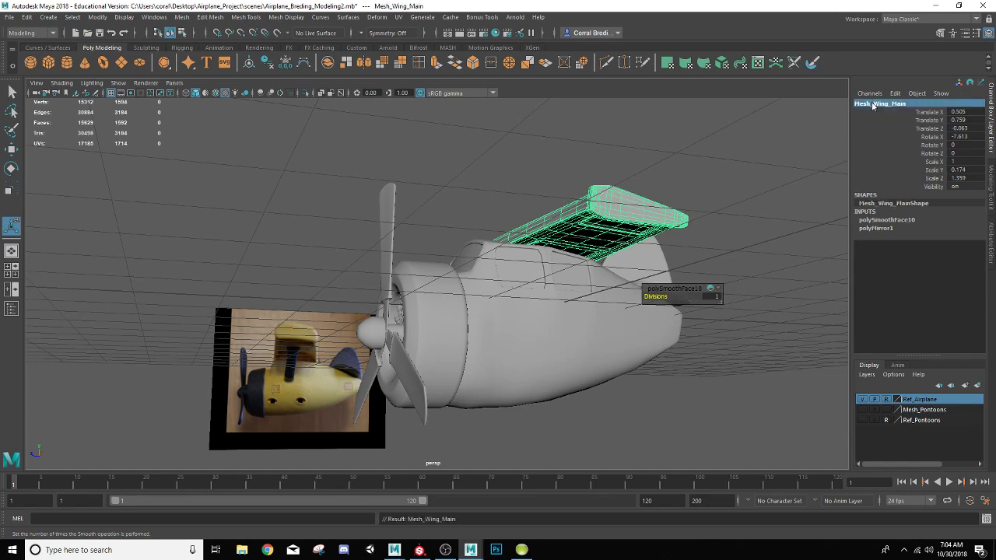
# Delete the wing's construction history and freeze its transformations
pyautogui.click(268, 63)
pyautogui.click(284, 64)
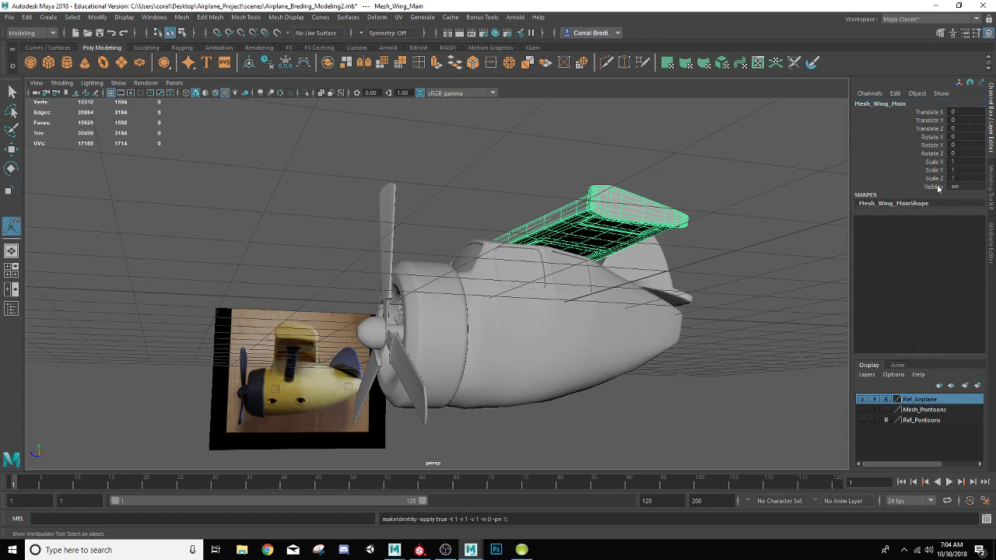
pyautogui.click(707, 192)
# Move the wing forward along the fuselage to Translate Z 0.326
pyautogui.keyDown('alt'); pyautogui.moveTo(516, 220); pyautogui.dragTo(503, 245); pyautogui.keyUp('alt')
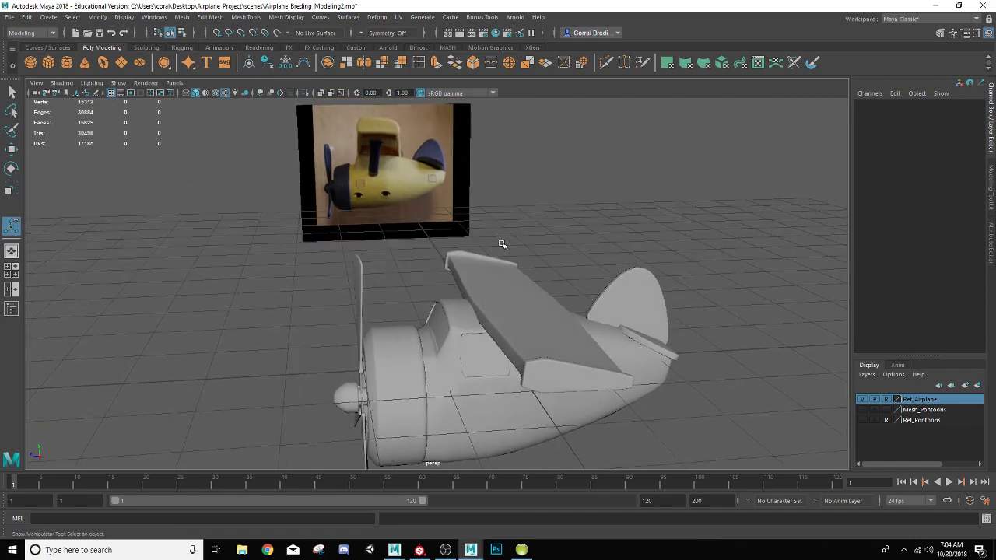
pyautogui.click(479, 285)
pyautogui.scroll(3, 480, 285)
pyautogui.press('w')
pyautogui.keyDown('alt'); pyautogui.moveTo(480, 285); pyautogui.dragTo(480, 285); pyautogui.keyUp('alt')
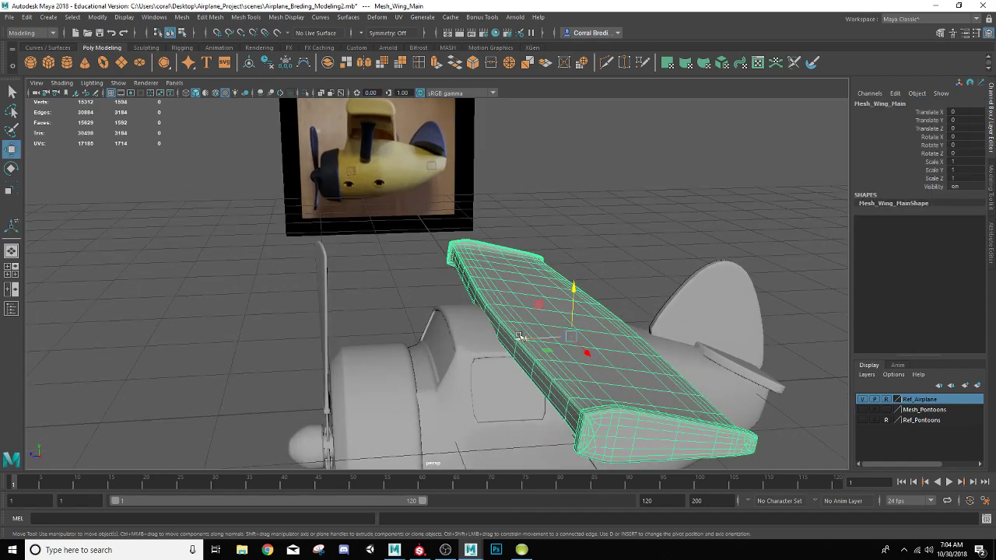
pyautogui.moveTo(520, 338); pyautogui.dragTo(467, 324)
pyautogui.click(390, 205)
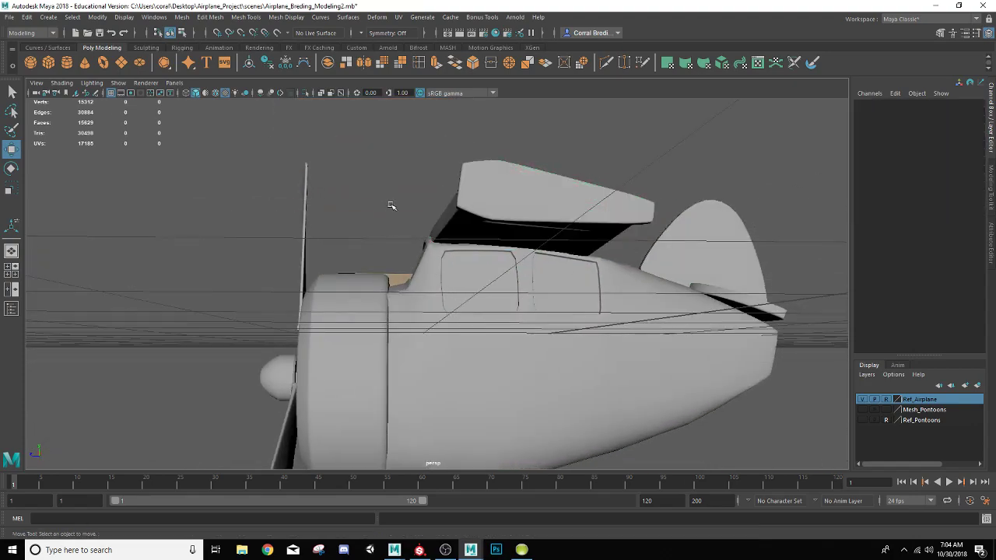
# Adjust the wing's height over the cabin roof with a vertical move, and deselect it
pyautogui.keyDown('alt'); pyautogui.moveTo(391, 205); pyautogui.dragTo(456, 236); pyautogui.keyUp('alt')
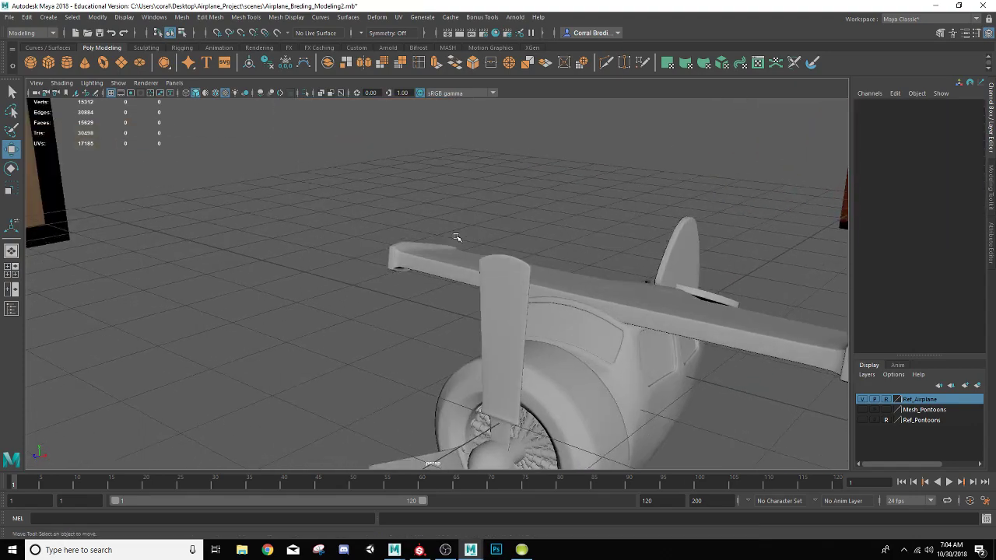
pyautogui.click(564, 281)
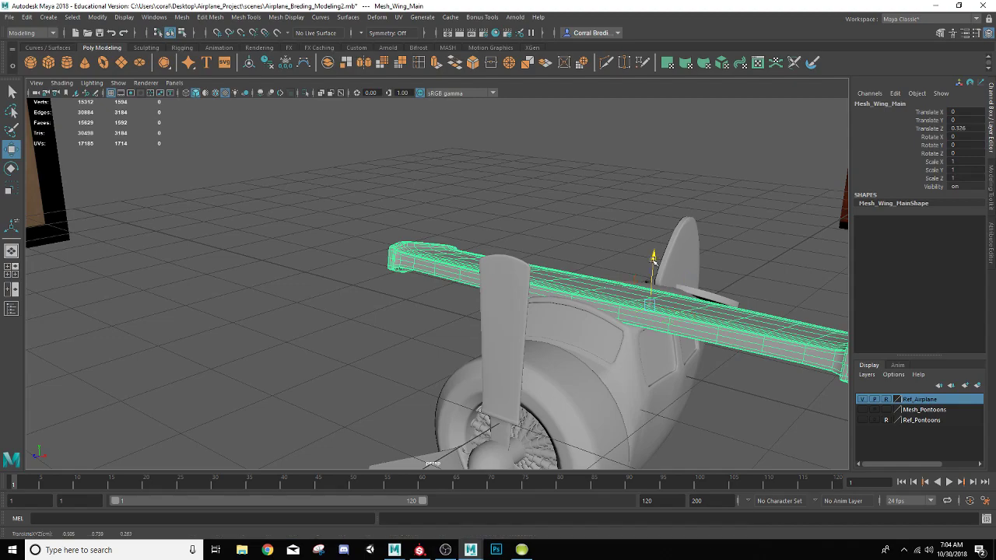
pyautogui.moveTo(654, 258); pyautogui.dragTo(436, 286)
pyautogui.click(595, 237)
pyautogui.scroll(-4, 554, 282)
pyautogui.scroll(5, 487, 222)
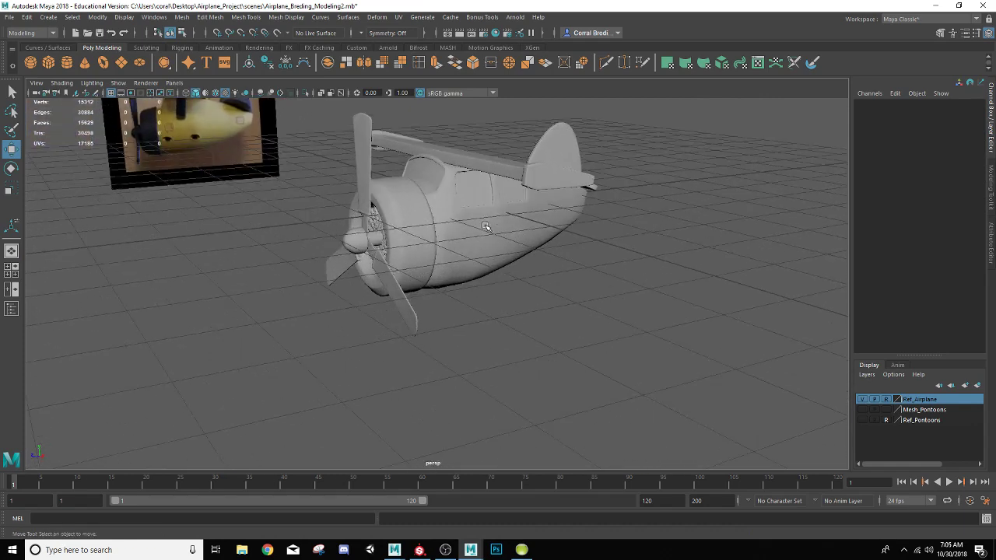
pyautogui.keyDown('alt'); pyautogui.moveTo(481, 231); pyautogui.dragTo(451, 234); pyautogui.keyUp('alt')
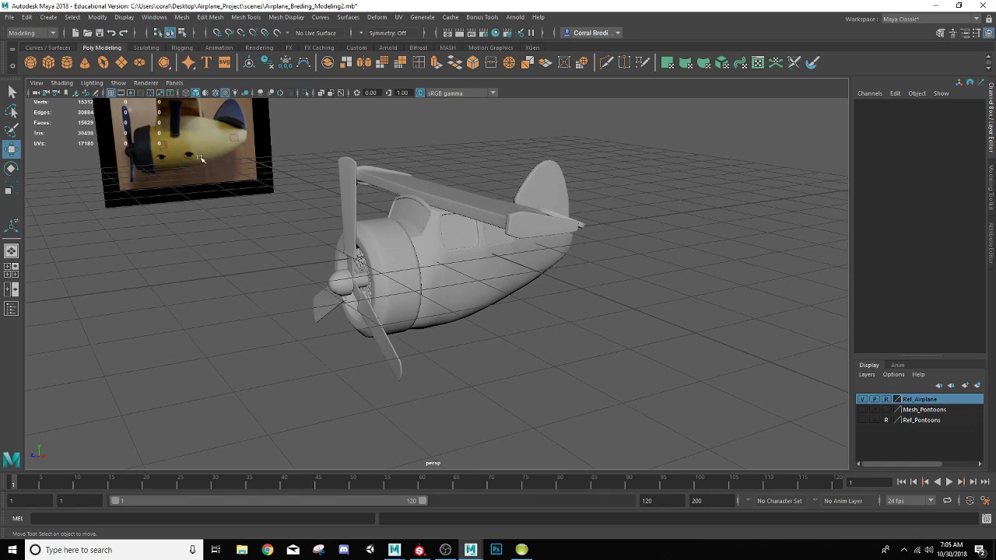
pyautogui.keyDown('alt'); pyautogui.moveTo(326, 223); pyautogui.dragTo(377, 244); pyautogui.keyUp('alt')
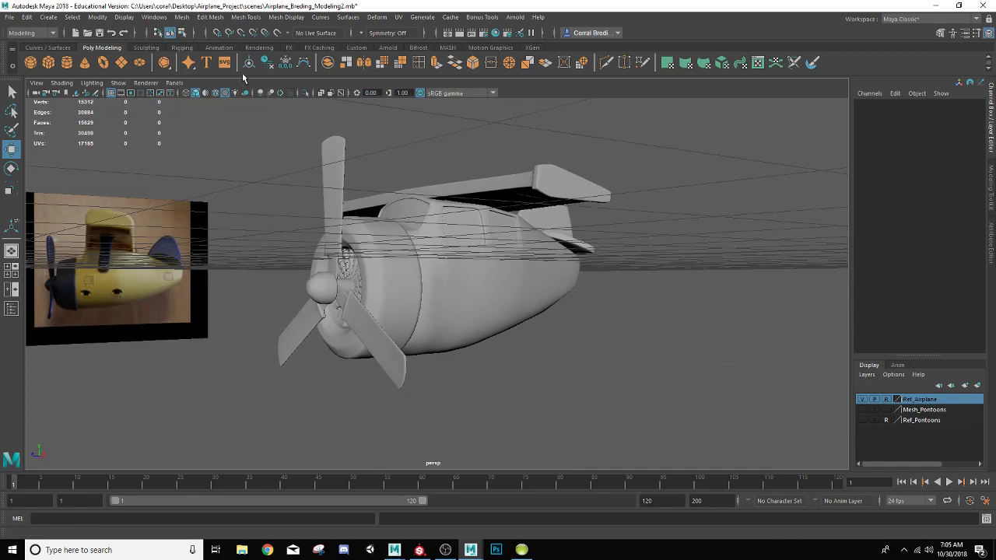
# Activate the CV Curve Tool with degree 3 Cubic and place its settings window clear of the airplane
pyautogui.click(44, 17)
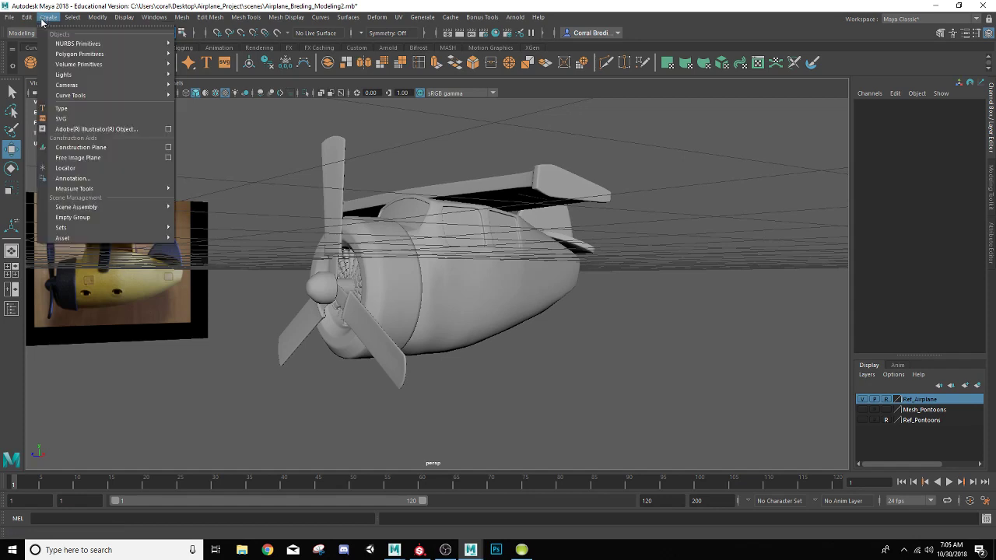
pyautogui.moveTo(78, 95)
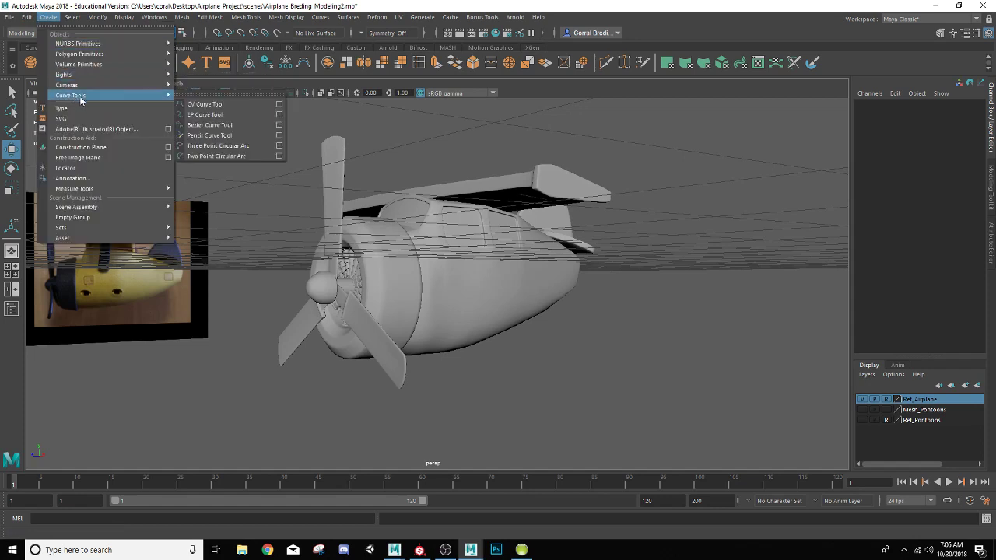
pyautogui.click(341, 117)
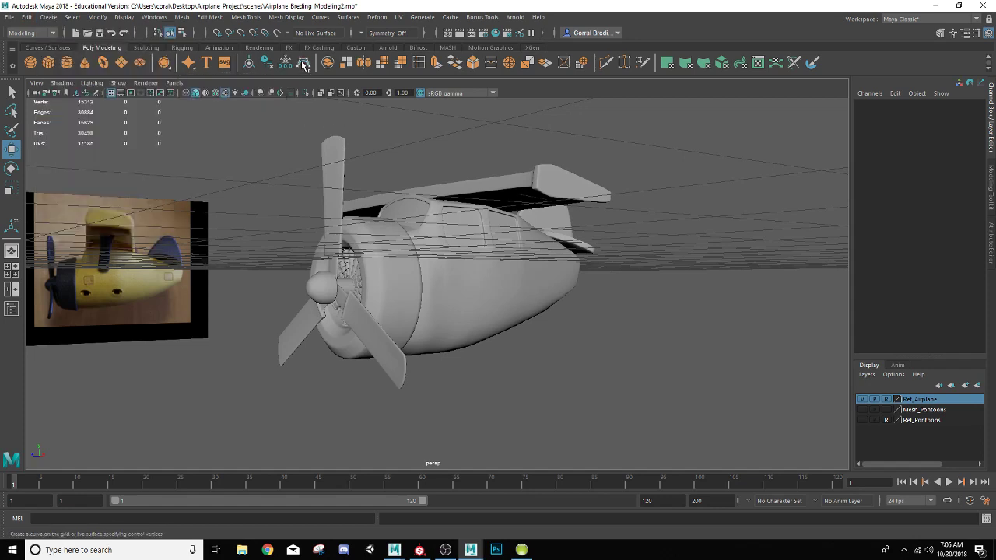
pyautogui.doubleClick(304, 63)
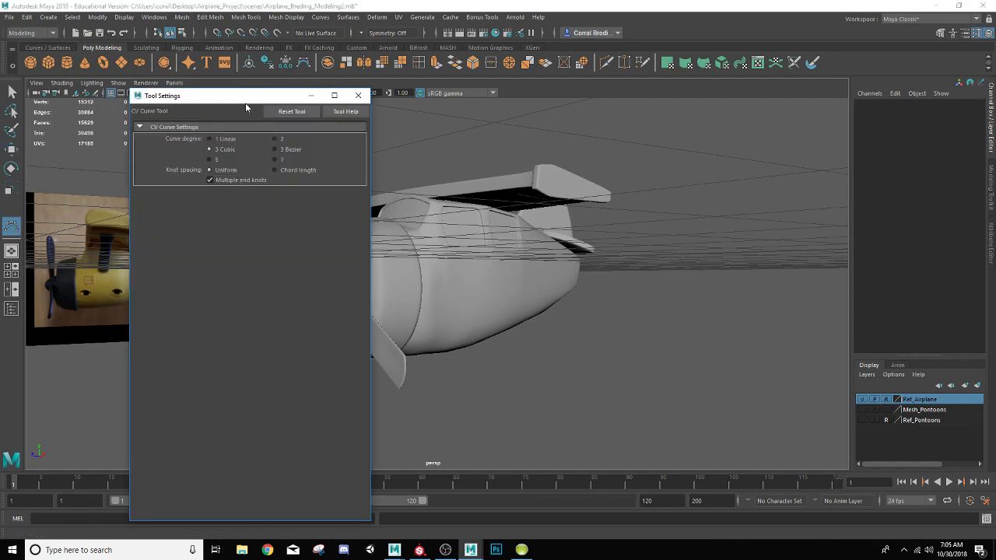
pyautogui.moveTo(250, 102); pyautogui.dragTo(778, 153)
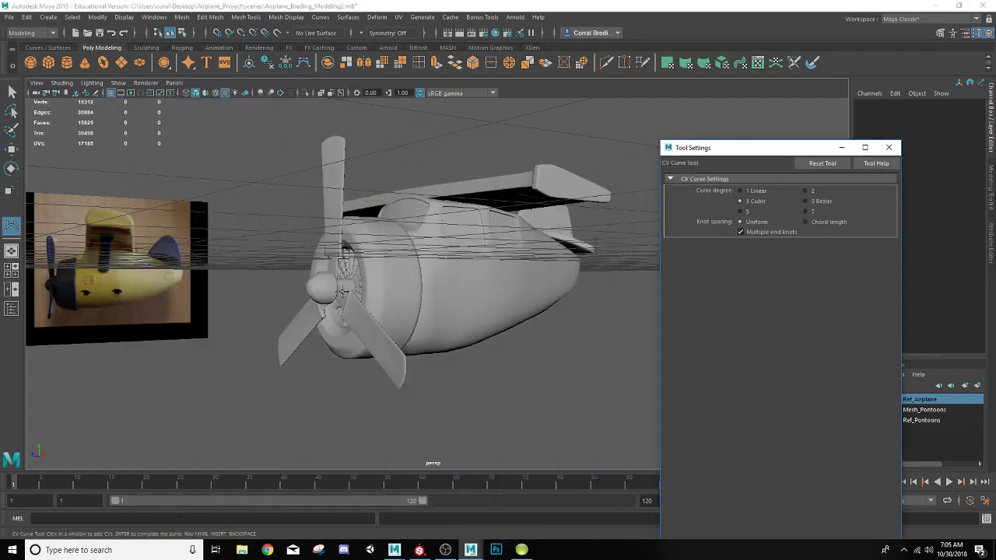
# In the front view, draw a CV curve along the reference wing strut, from inside the fuselage up to the wing's underside, and close the tool settings
pyautogui.click(10, 272)
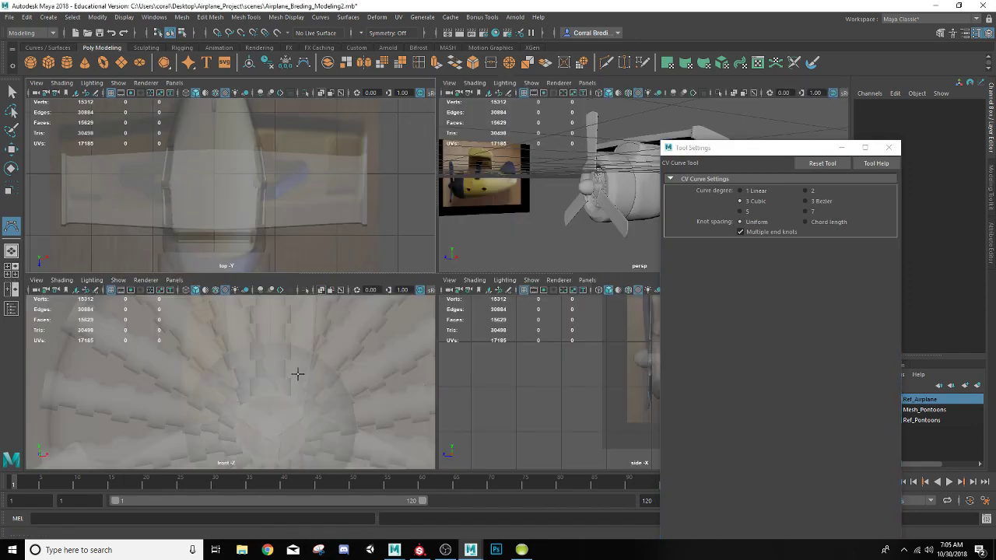
pyautogui.scroll(-6, 298, 375)
pyautogui.scroll(3, 292, 372)
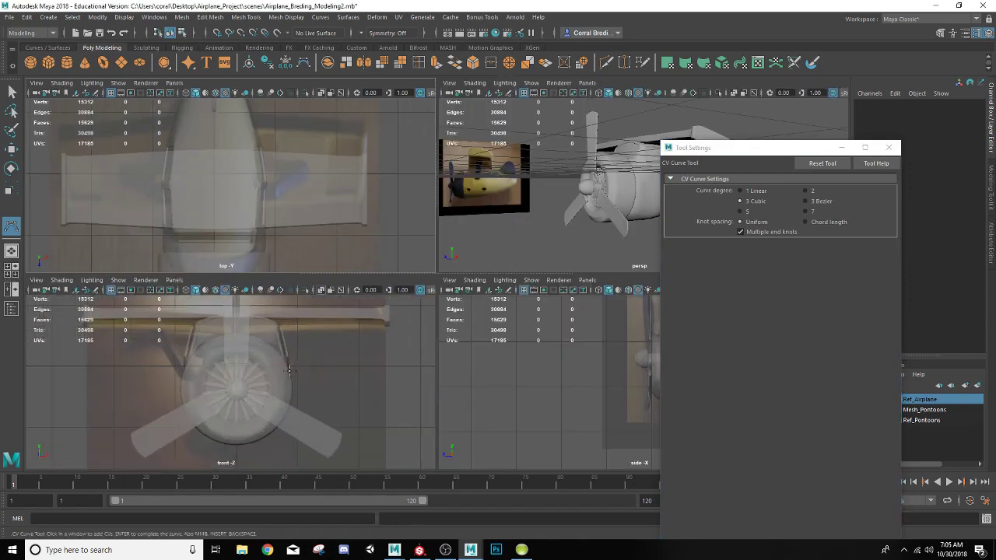
pyautogui.press('space')
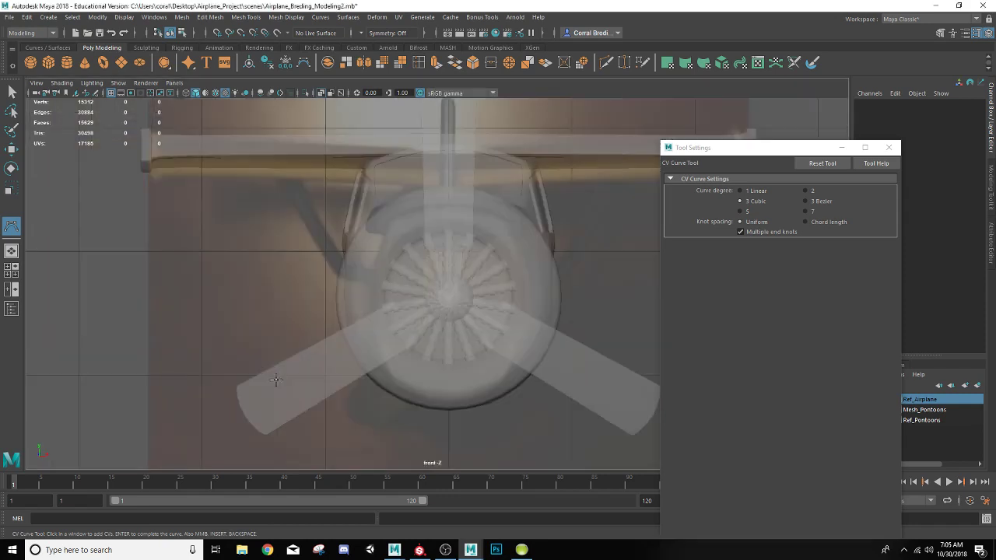
pyautogui.scroll(4, 276, 380)
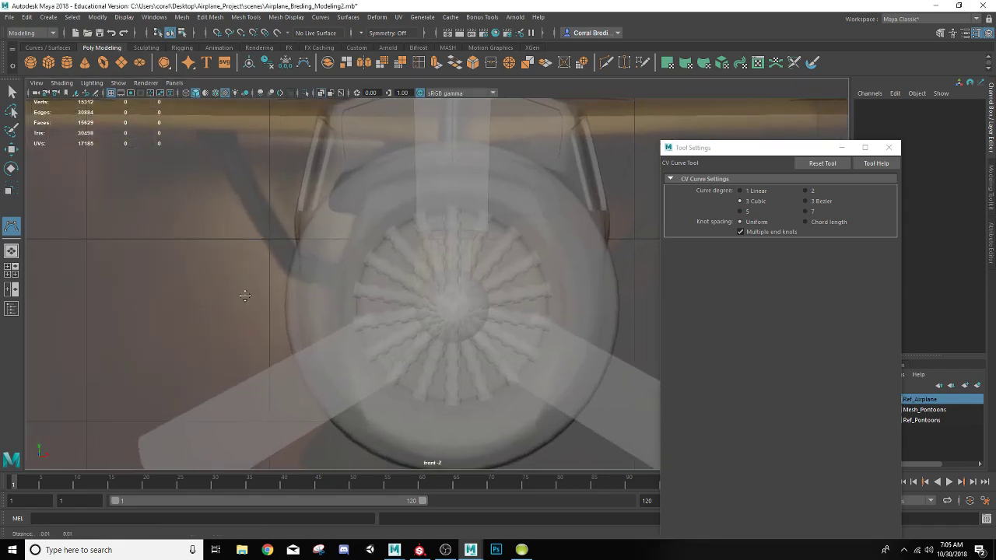
pyautogui.keyDown('alt'); pyautogui.moveTo(246, 294); pyautogui.dragTo(239, 333, button='middle'); pyautogui.keyUp('alt')
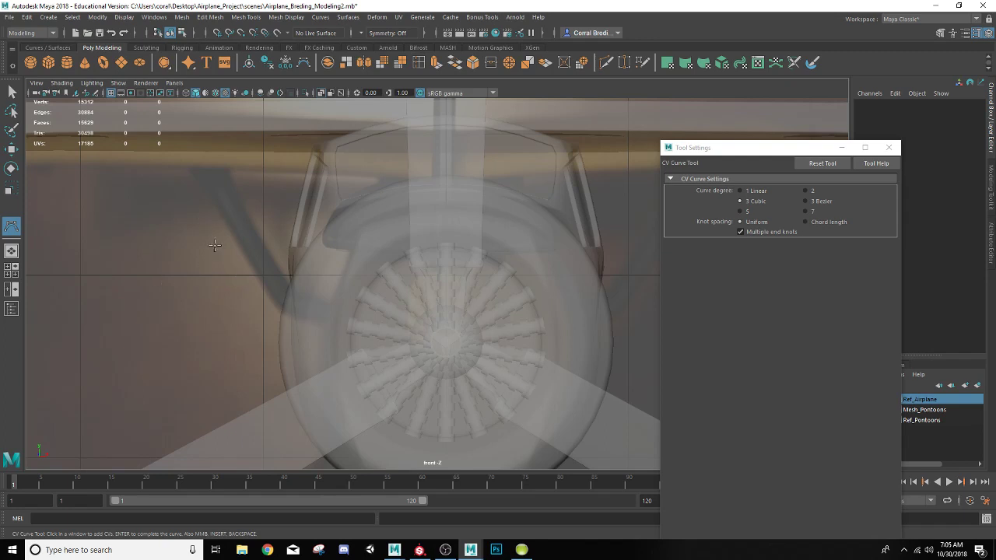
pyautogui.scroll(-6, 215, 245)
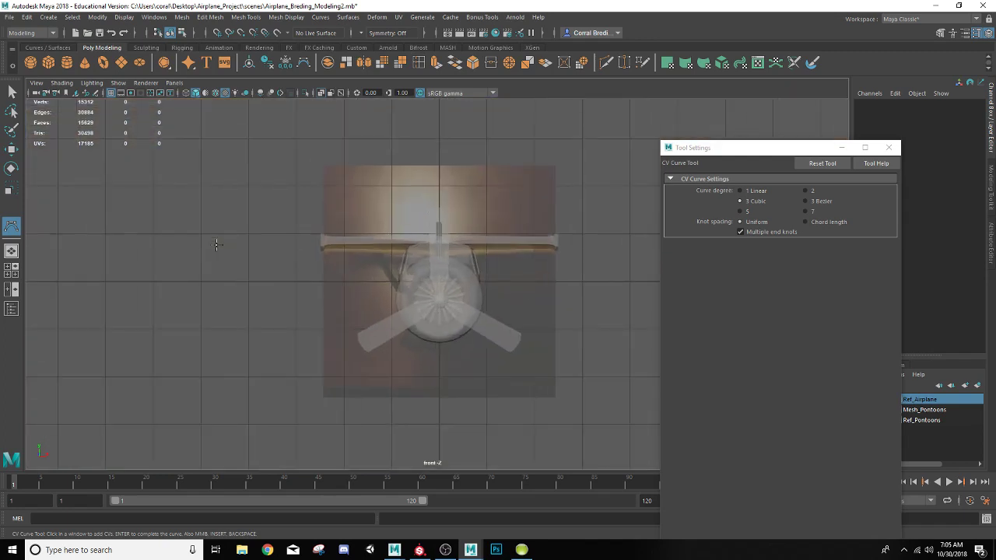
pyautogui.scroll(5, 217, 245)
pyautogui.scroll(1, 217, 245)
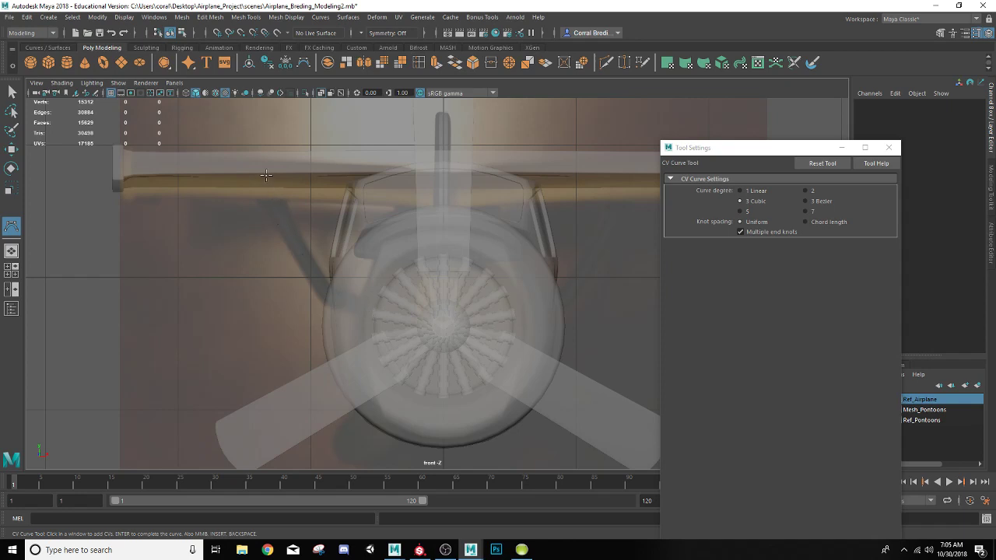
pyautogui.click(351, 303)
pyautogui.click(354, 307)
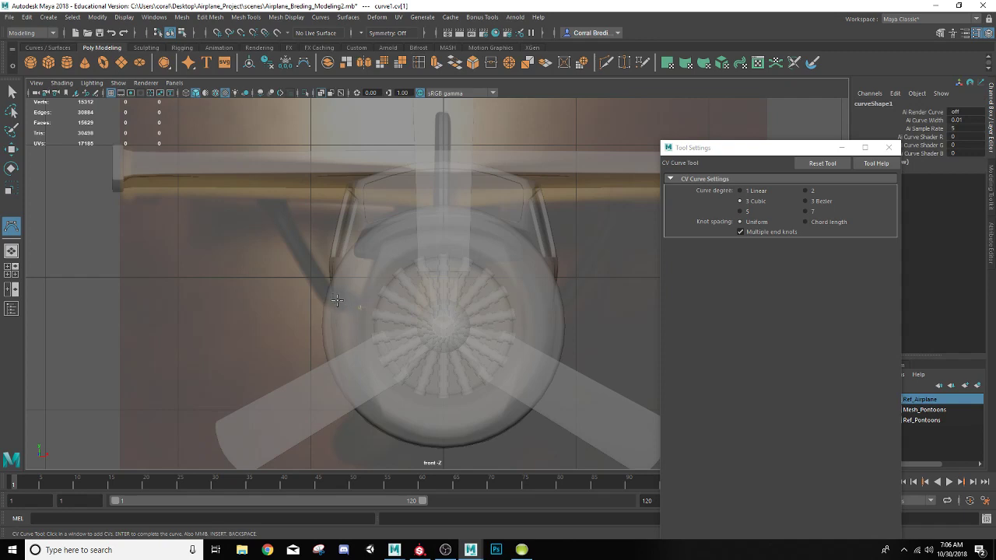
pyautogui.click(334, 301)
pyautogui.click(320, 286)
pyautogui.click(298, 249)
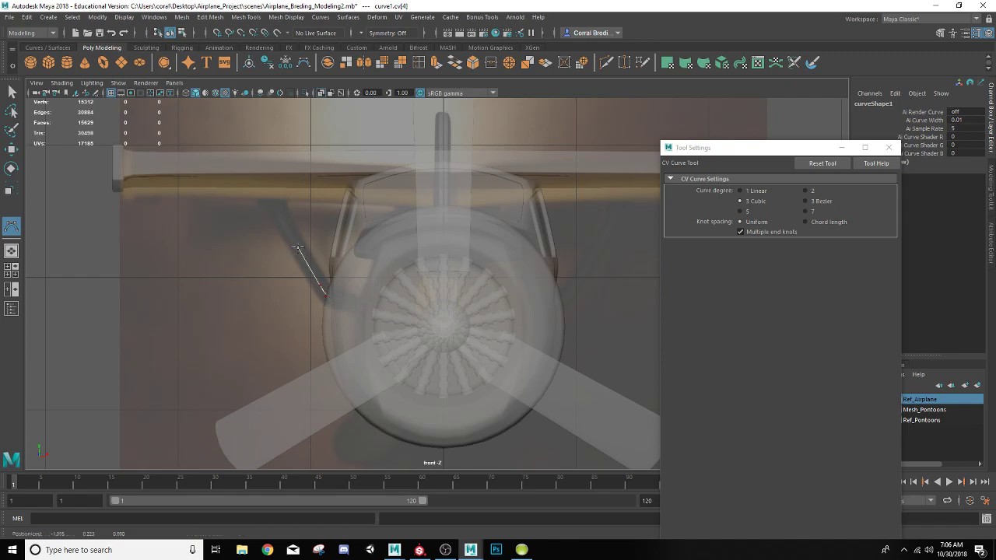
pyautogui.click(279, 206)
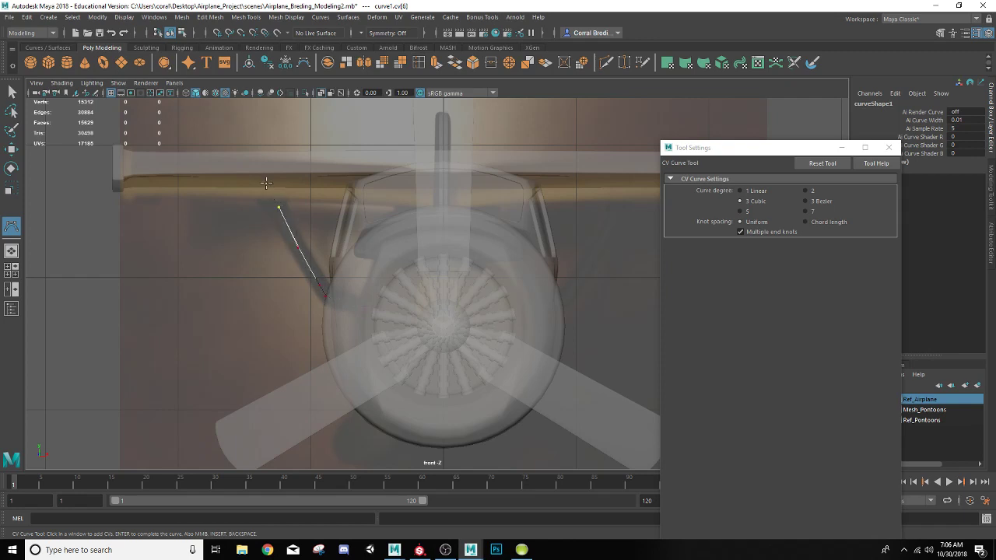
pyautogui.click(263, 180)
pyautogui.press('Return')
pyautogui.press('w')
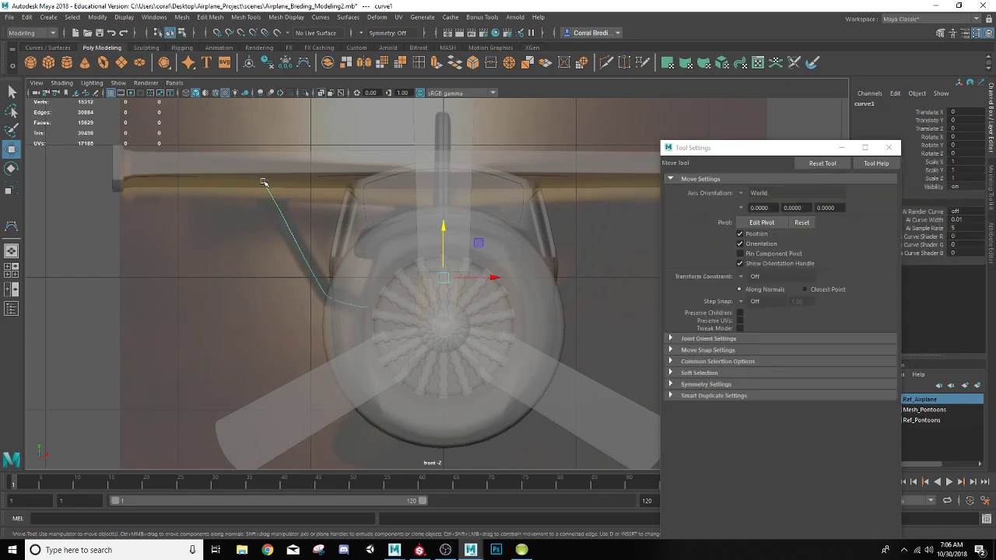
pyautogui.click(889, 147)
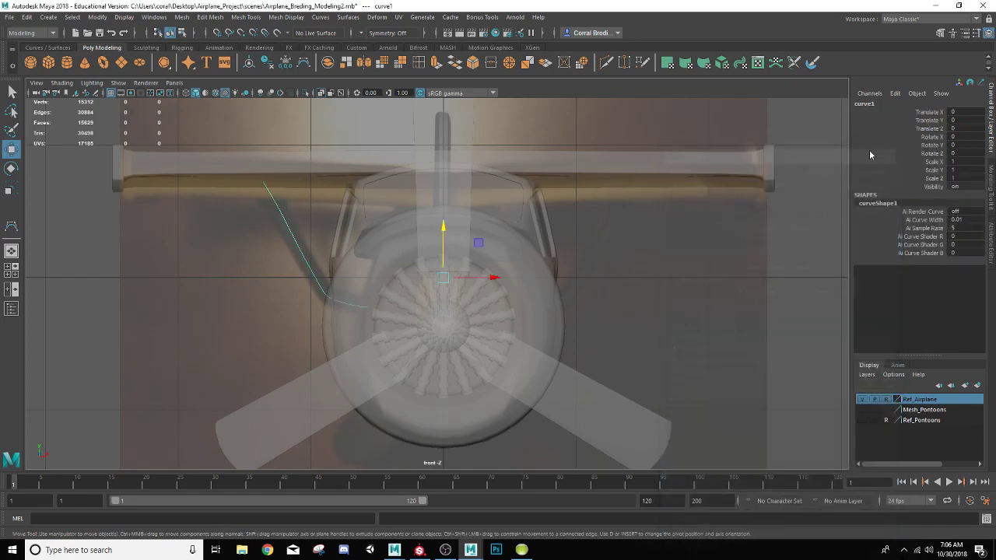
# In the perspective view, move the strut curve to Translate X -0.183 and Translate Z 0.316, beside the cabin under the wing
pyautogui.click(12, 252)
pyautogui.keyDown('alt'); pyautogui.moveTo(249, 289); pyautogui.dragTo(438, 281); pyautogui.keyUp('alt')
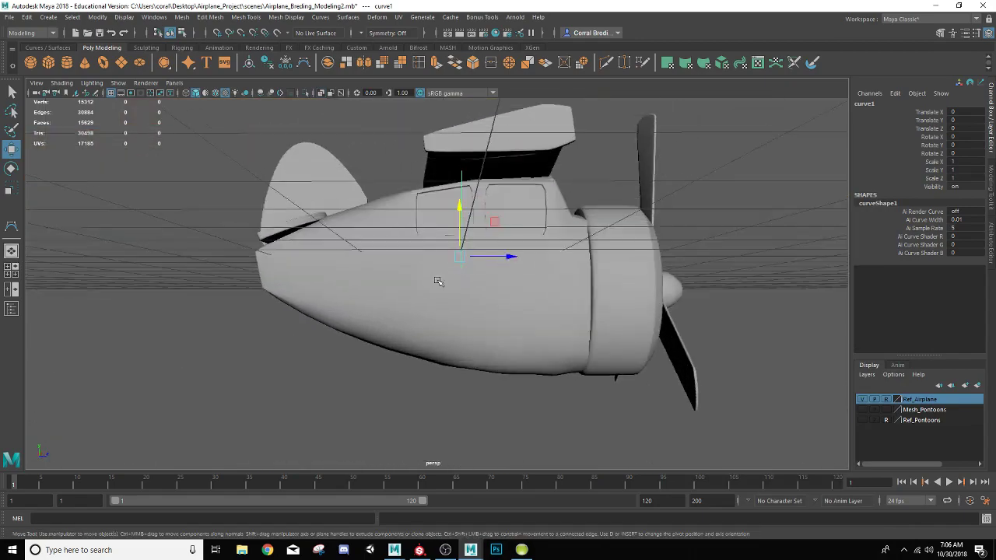
pyautogui.scroll(3, 438, 281)
pyautogui.keyDown('alt'); pyautogui.moveTo(421, 288); pyautogui.dragTo(368, 303, button='middle'); pyautogui.keyUp('alt')
pyautogui.moveTo(456, 271); pyautogui.dragTo(510, 279)
pyautogui.moveTo(610, 264); pyautogui.dragTo(505, 302)
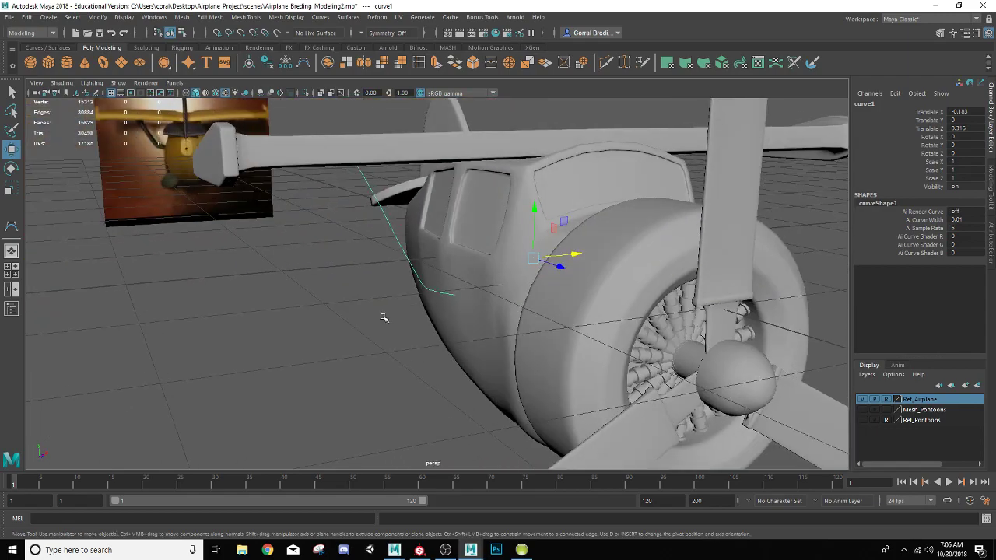
pyautogui.keyDown('alt'); pyautogui.moveTo(374, 391); pyautogui.dragTo(336, 379); pyautogui.keyUp('alt')
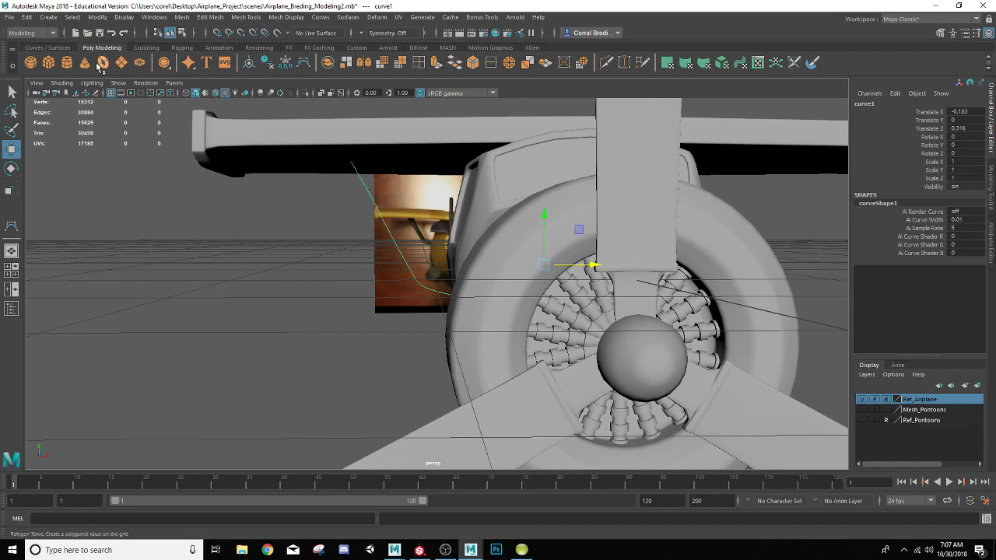
# Create a polygon cylinder and isolate it together with the strut curve
pyautogui.click(68, 63)
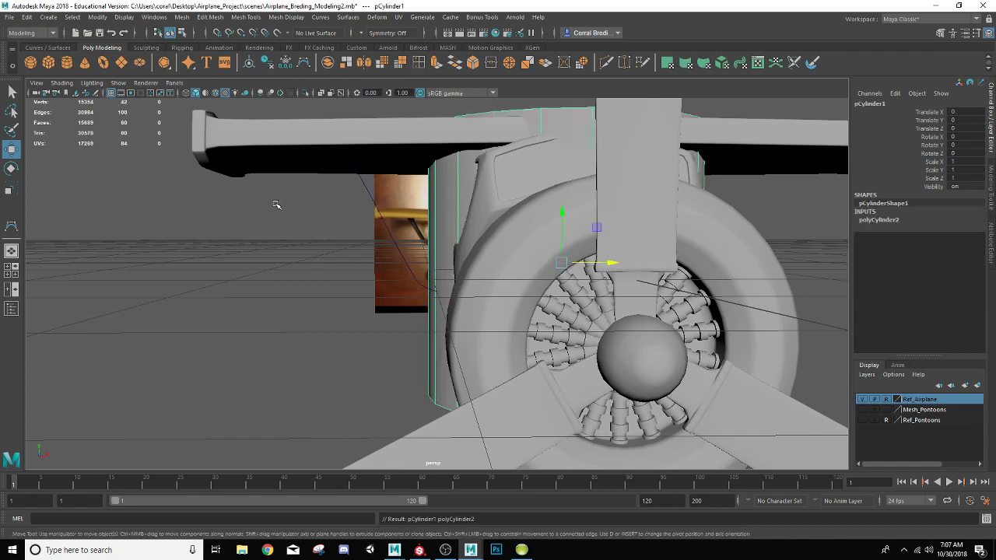
pyautogui.click(395, 246)
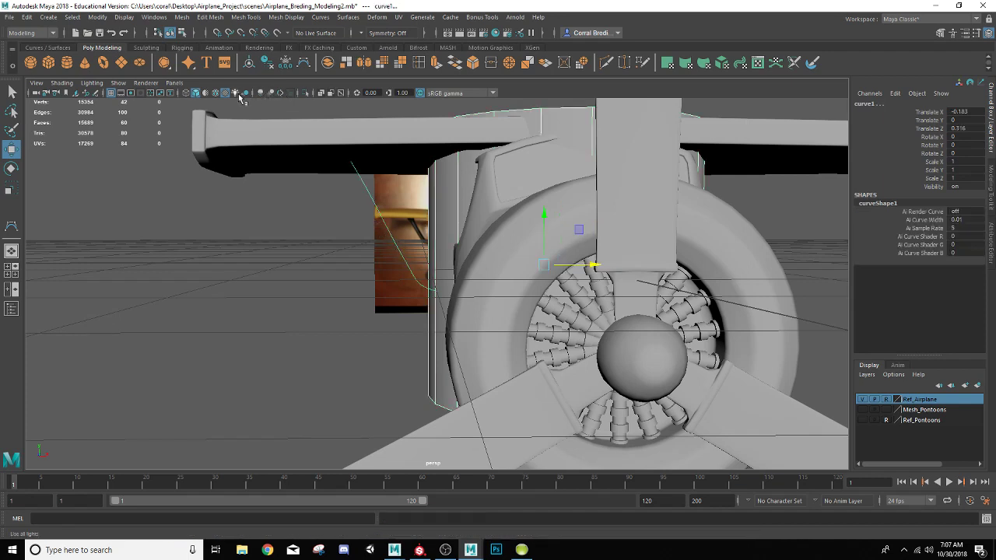
pyautogui.click(305, 94)
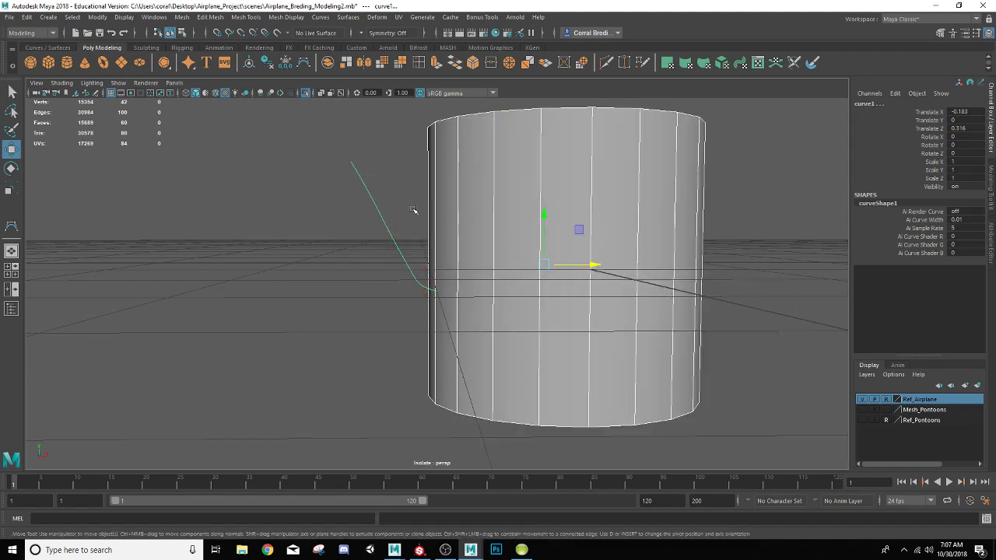
# Scale the cylinder down to a small flattened oval with Scale X 0.034, Y 0.075 and Z 0.102
pyautogui.click(475, 191)
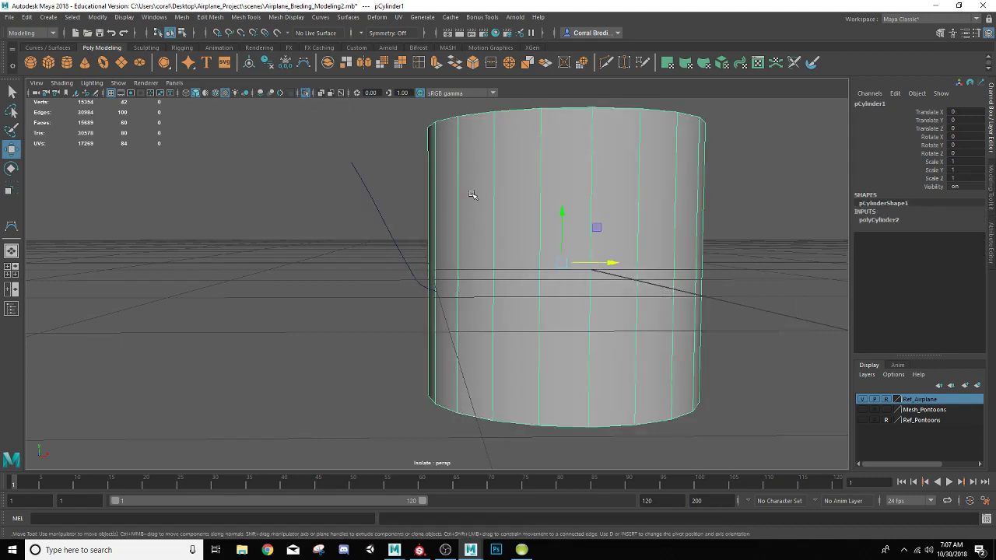
pyautogui.press('r')
pyautogui.moveTo(500, 286); pyautogui.dragTo(347, 337, button='middle')
pyautogui.press('f')
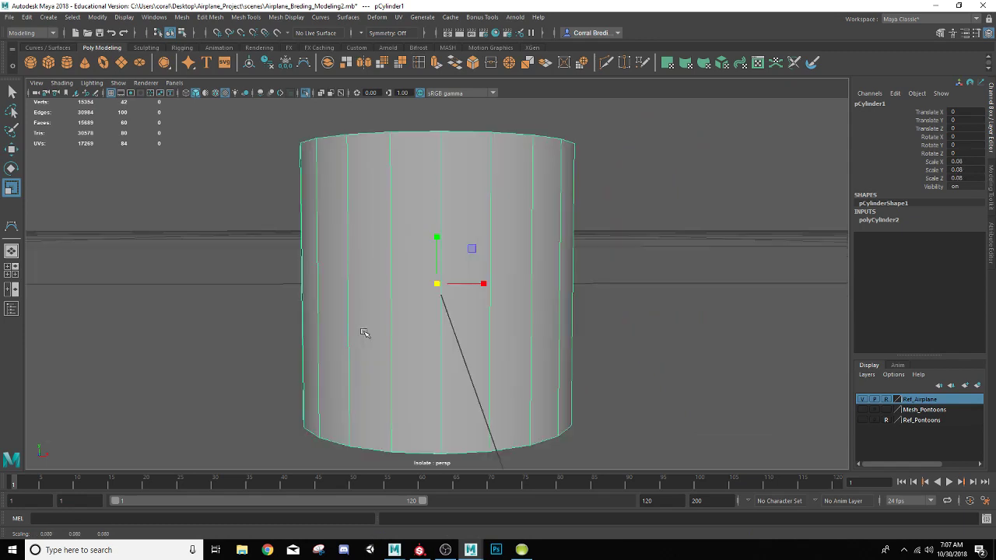
pyautogui.scroll(-5, 424, 310)
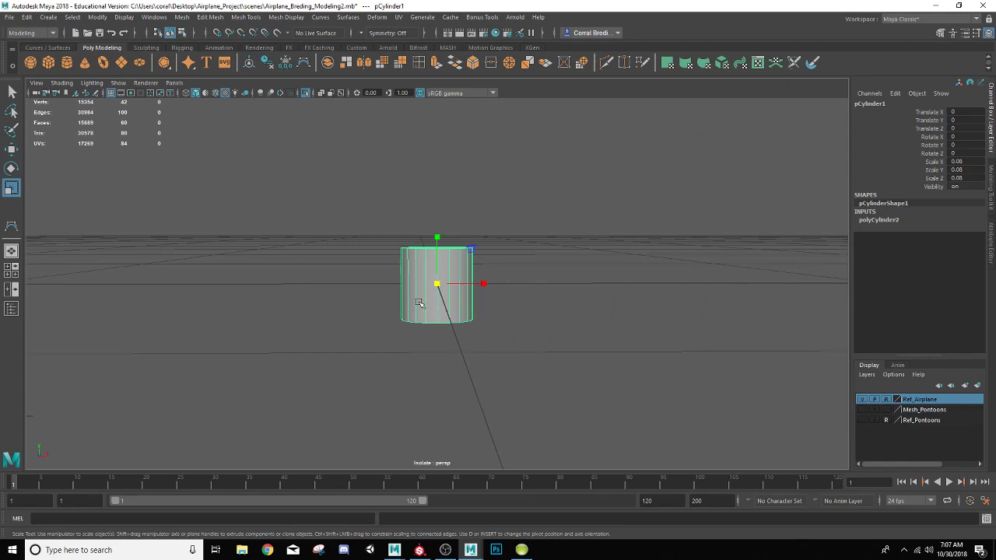
pyautogui.keyDown('alt'); pyautogui.moveTo(419, 303); pyautogui.dragTo(435, 285); pyautogui.keyUp('alt')
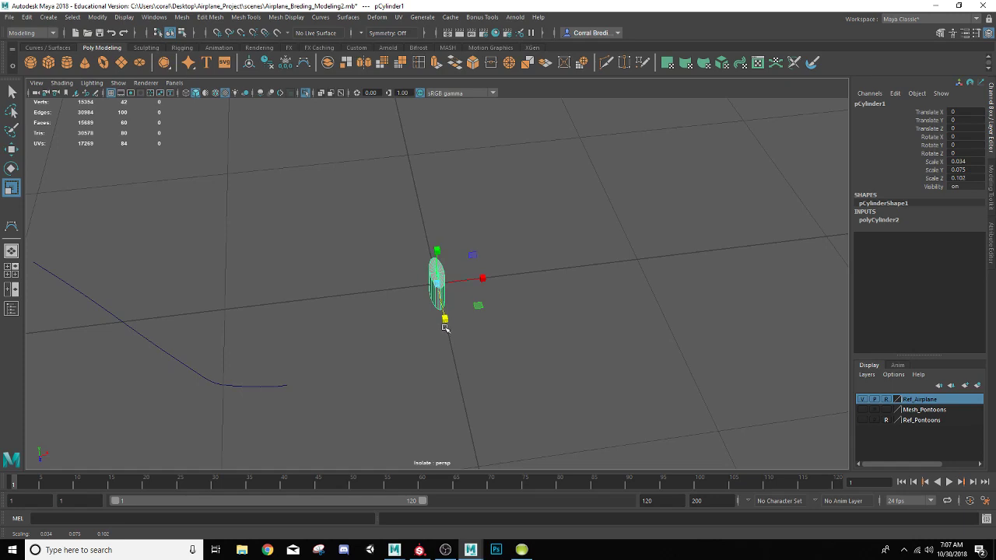
# Rotate the cylinder to Rotate Z 80.924 and move it near the curve to Translate X -0.693, Y -0.094, Z 0.468
pyautogui.press('e')
pyautogui.moveTo(420, 256); pyautogui.dragTo(335, 351)
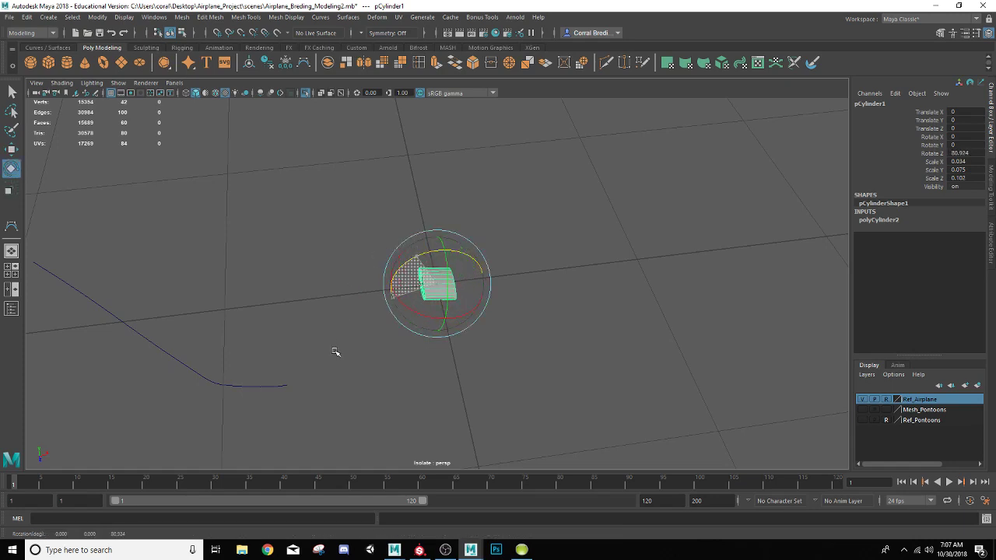
pyautogui.press('w')
pyautogui.moveTo(442, 320); pyautogui.dragTo(453, 407)
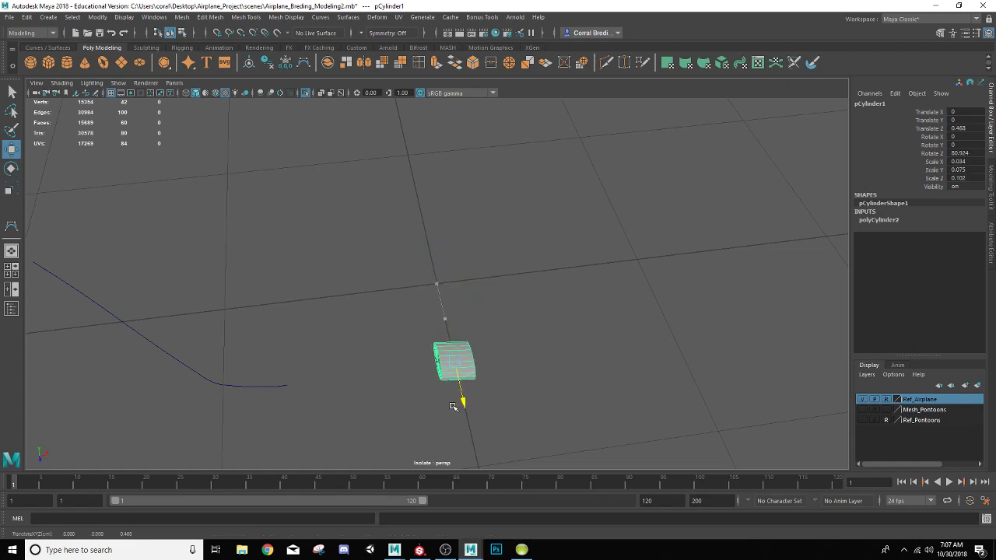
pyautogui.moveTo(494, 351); pyautogui.dragTo(393, 304)
pyautogui.press('f')
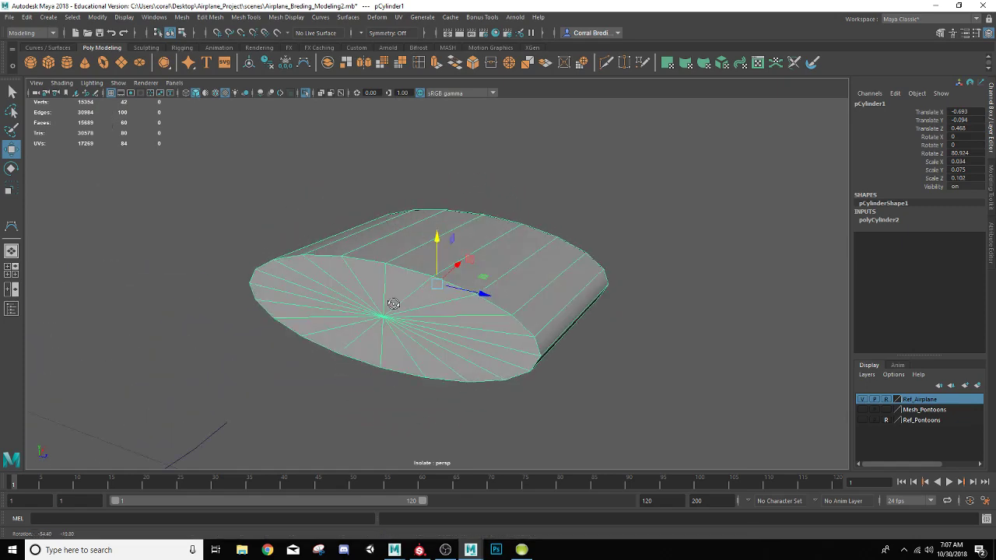
# Align the cylinder's cap with the curve's inner end at Translate X -0.705, Y -0.224, Z 0.325 and tilt it to Rotate Z 84.556
pyautogui.scroll(-4, 386, 296)
pyautogui.moveTo(466, 292); pyautogui.dragTo(377, 290)
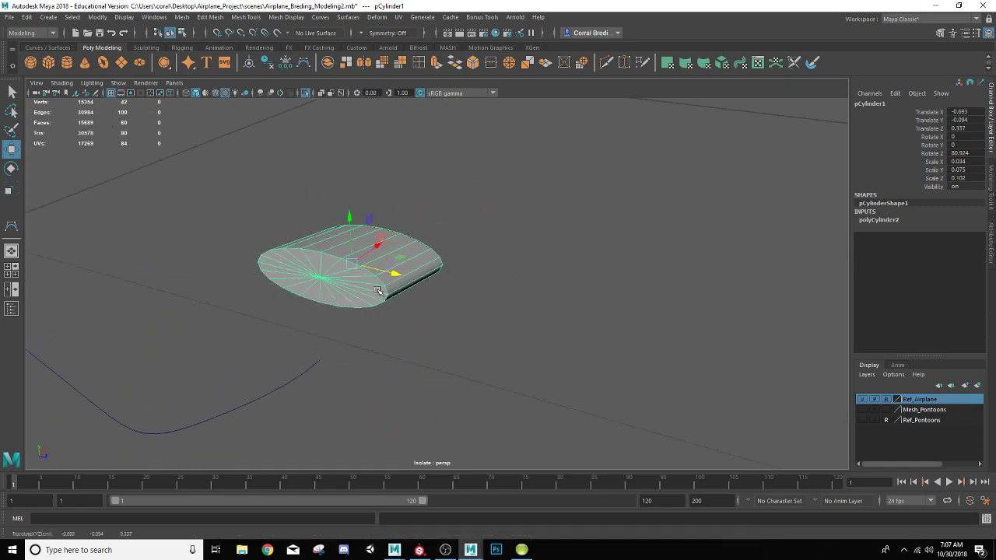
pyautogui.moveTo(340, 225); pyautogui.dragTo(340, 305)
pyautogui.moveTo(395, 354); pyautogui.dragTo(393, 358)
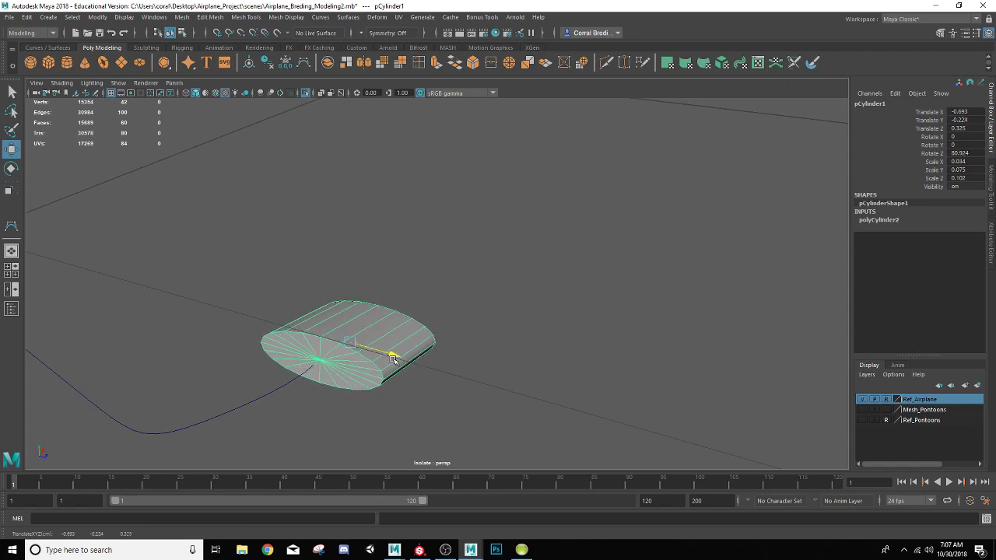
pyautogui.press('f')
pyautogui.moveTo(451, 265); pyautogui.dragTo(318, 279)
pyautogui.scroll(-5, 426, 257)
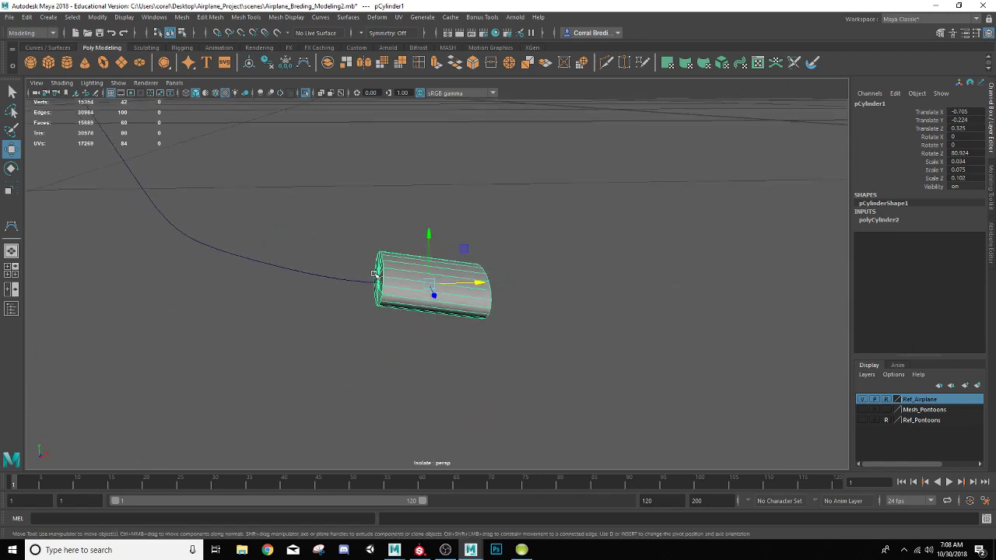
pyautogui.press('e')
pyautogui.moveTo(411, 244); pyautogui.dragTo(408, 246)
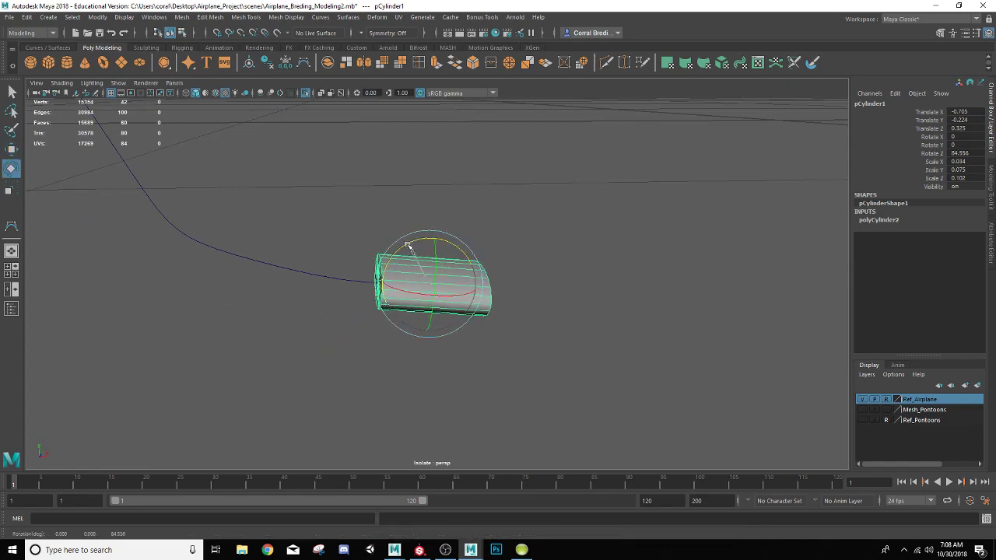
# Extrude the cap faces at the cylinder's curve-side end along the strut curve
pyautogui.moveTo(356, 259); pyautogui.dragTo(356, 282, button='right')
pyautogui.moveTo(331, 223); pyautogui.dragTo(399, 382)
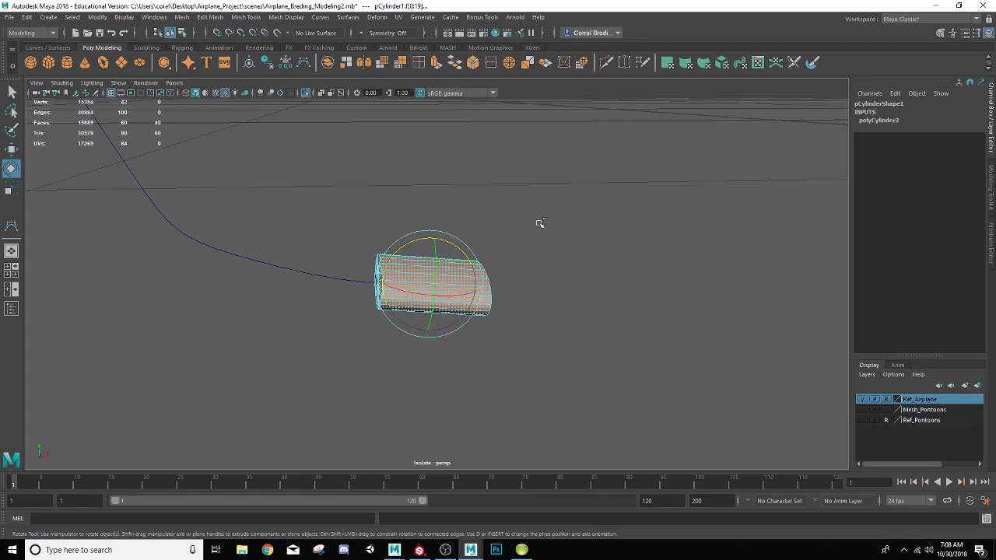
pyautogui.moveTo(555, 201); pyautogui.dragTo(422, 407)
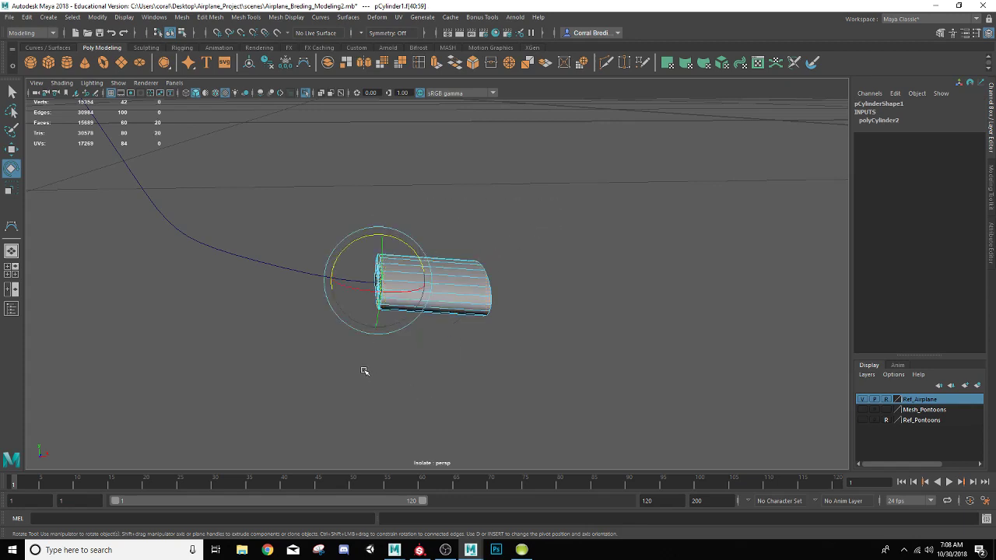
pyautogui.keyDown('alt'); pyautogui.moveTo(362, 371); pyautogui.dragTo(290, 297); pyautogui.keyUp('alt')
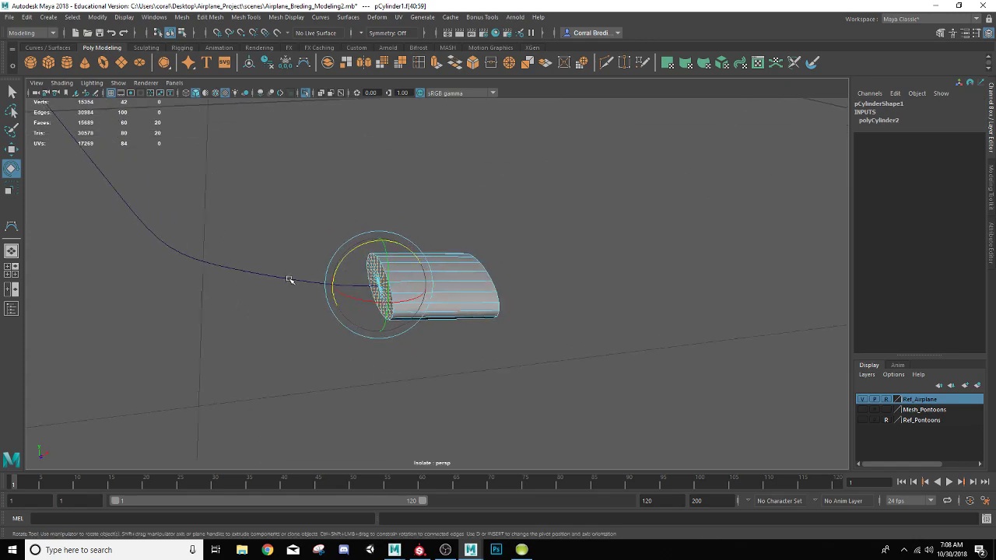
pyautogui.click(296, 282)
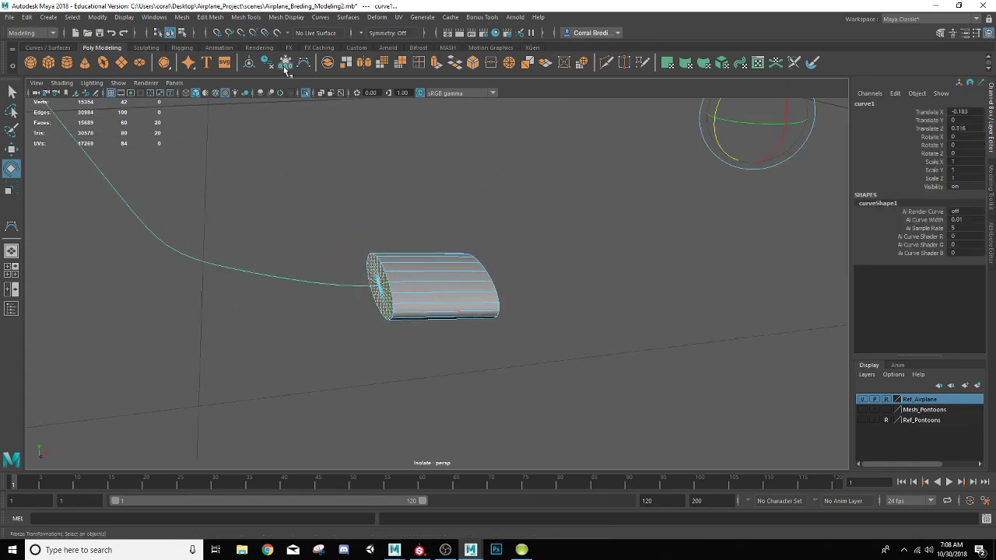
pyautogui.click(436, 63)
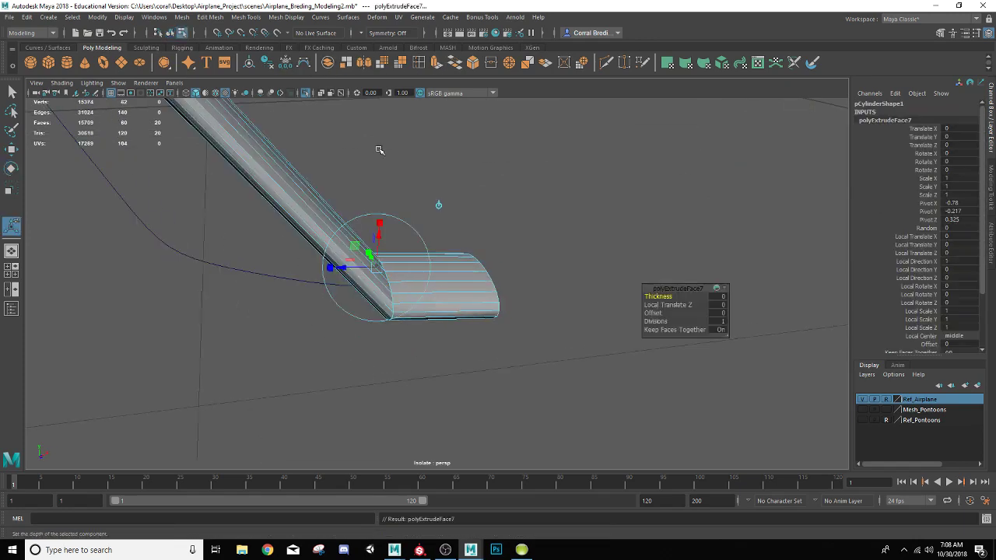
# Set the extrusion's divisions to 15 so the strut follows the bend of the curve
pyautogui.keyDown('alt'); pyautogui.moveTo(379, 151); pyautogui.dragTo(513, 303); pyautogui.keyUp('alt')
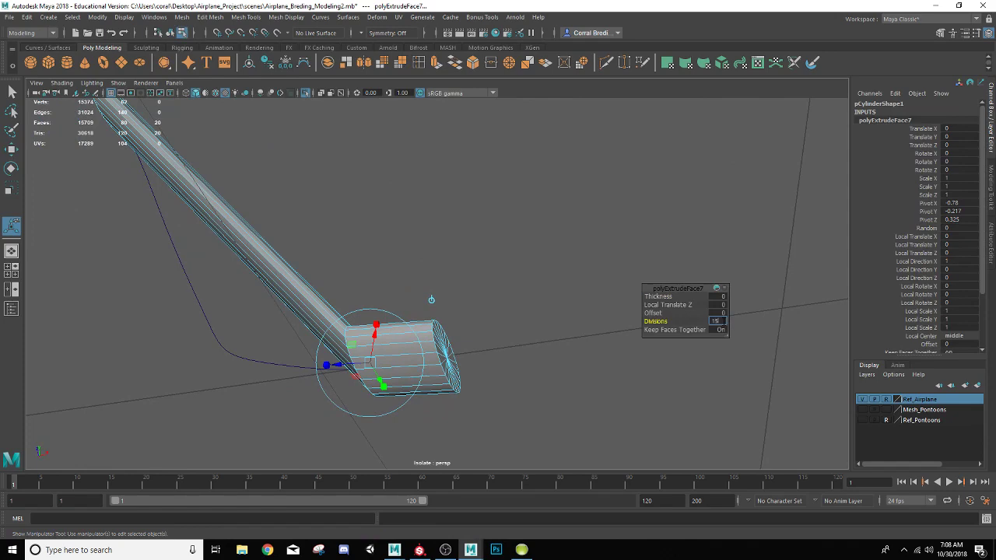
pyautogui.press('Return')
pyautogui.keyDown('alt'); pyautogui.moveTo(420, 321); pyautogui.dragTo(447, 347); pyautogui.keyUp('alt')
pyautogui.scroll(4, 448, 346)
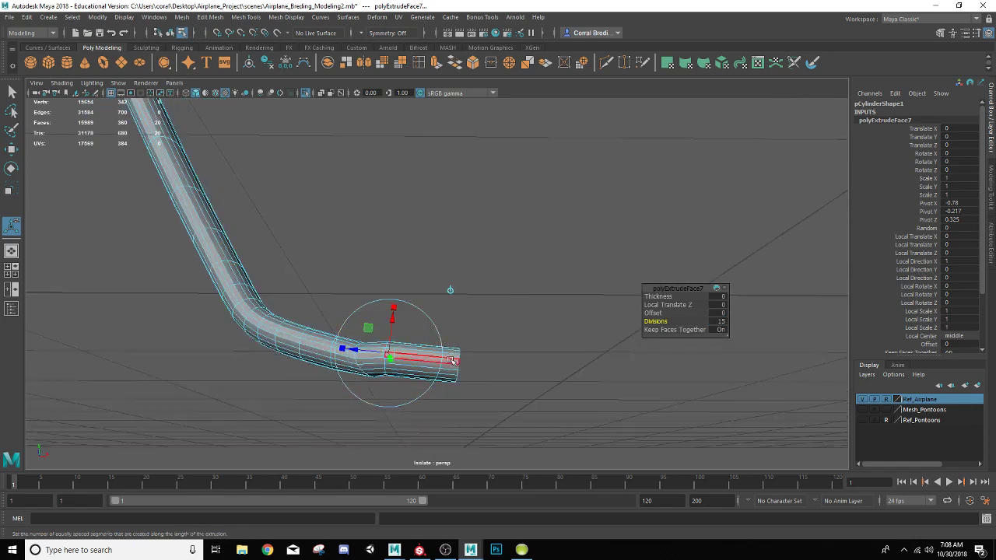
# Lower the faces of the strut's original cylinder segment slightly to line them up with the extruded bend
pyautogui.moveTo(451, 361); pyautogui.dragTo(484, 280, button='right')
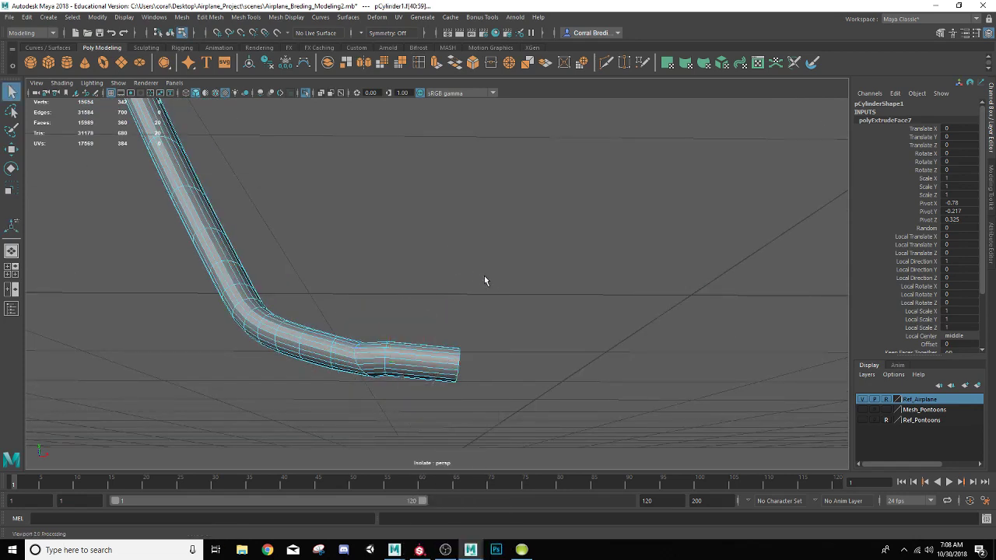
pyautogui.moveTo(489, 285); pyautogui.dragTo(424, 412)
pyautogui.press('w')
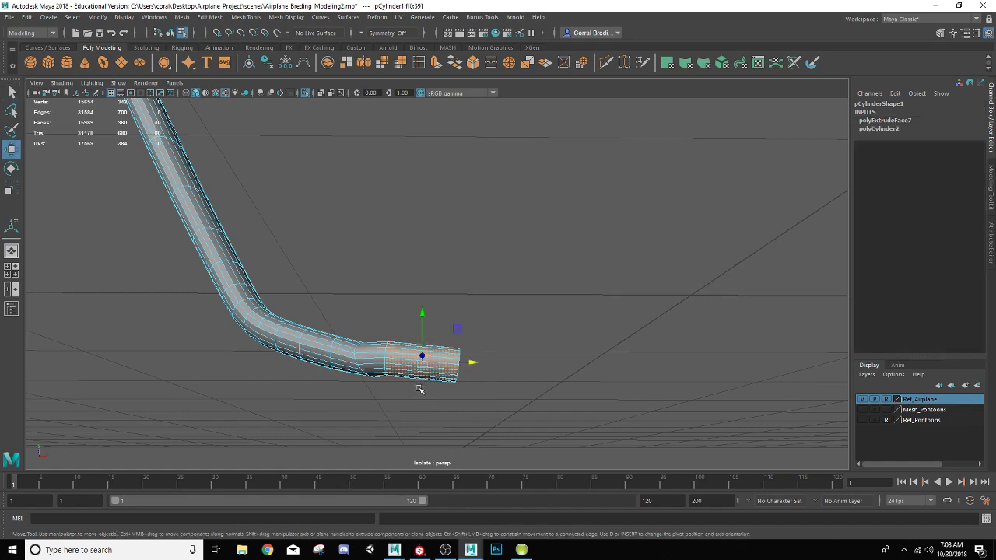
pyautogui.moveTo(430, 321); pyautogui.dragTo(423, 317)
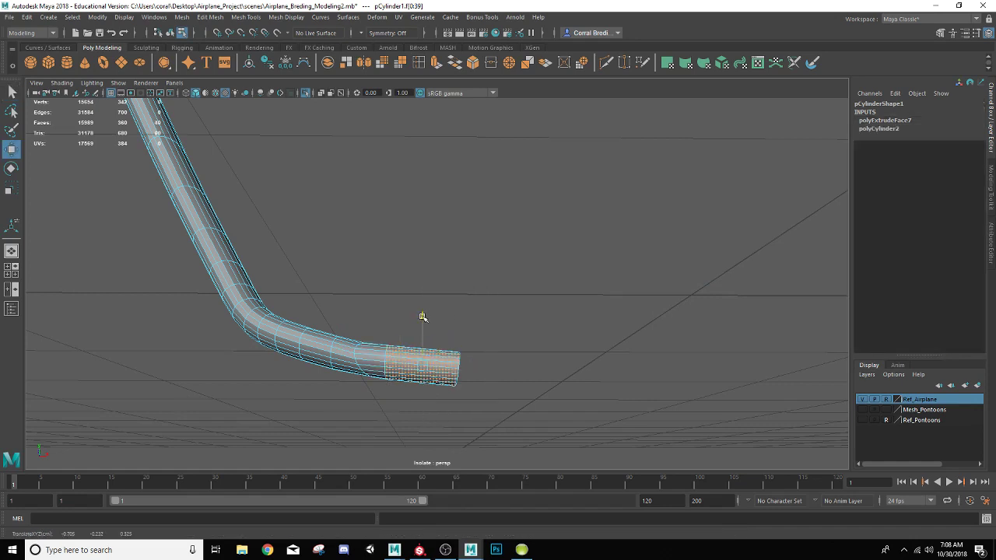
pyautogui.moveTo(309, 329); pyautogui.dragTo(357, 227, button='right')
pyautogui.click(370, 239)
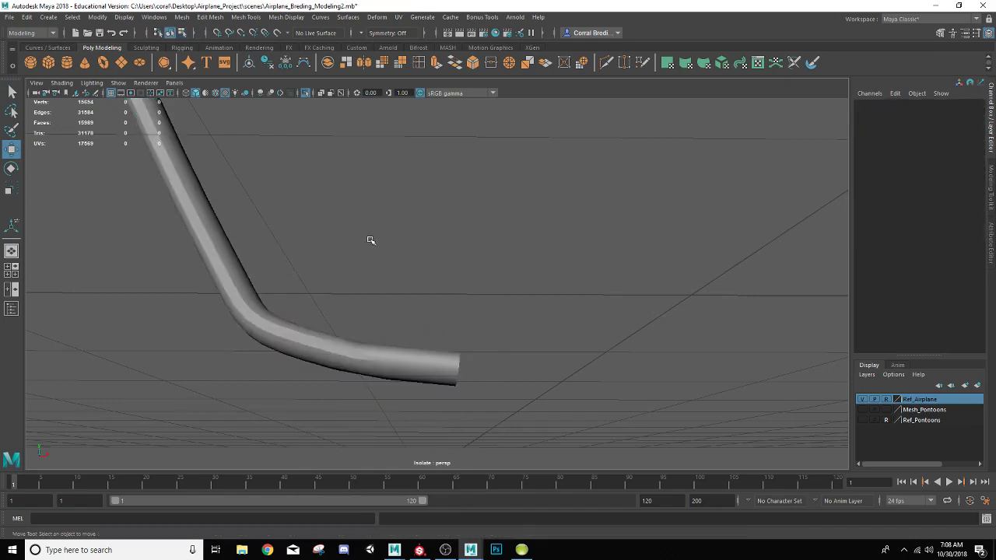
# Show the whole airplane again and raise the strut to Translate Y -0.192 so it meets the wing
pyautogui.scroll(-4, 366, 243)
pyautogui.keyDown('alt'); pyautogui.moveTo(352, 244); pyautogui.dragTo(396, 270); pyautogui.keyUp('alt')
pyautogui.keyDown('alt'); pyautogui.moveTo(396, 271); pyautogui.dragTo(425, 302, button='middle'); pyautogui.keyUp('alt')
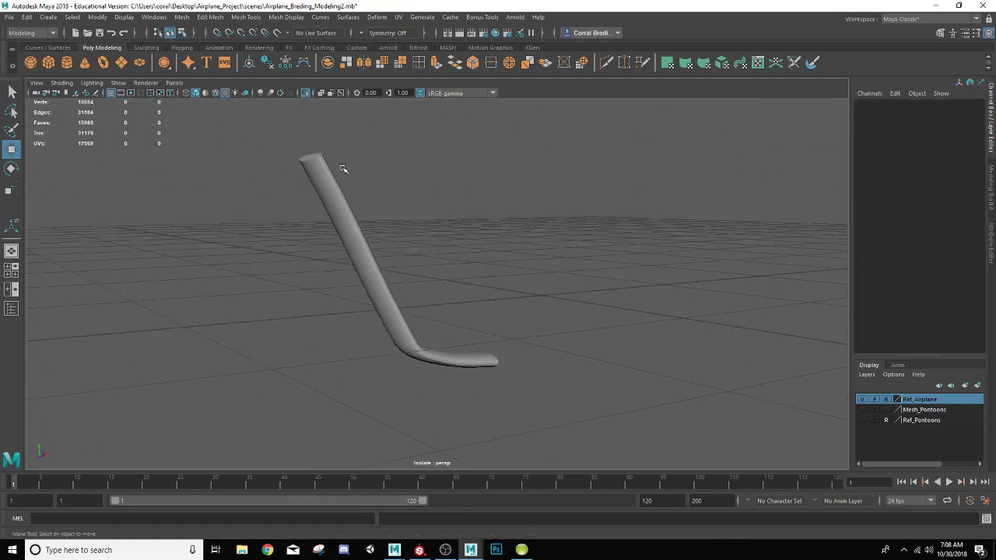
pyautogui.click(306, 94)
pyautogui.keyDown('alt'); pyautogui.moveTo(356, 291); pyautogui.dragTo(443, 293); pyautogui.keyUp('alt')
pyautogui.scroll(5, 347, 267)
pyautogui.click(405, 264)
pyautogui.moveTo(484, 374); pyautogui.dragTo(461, 381)
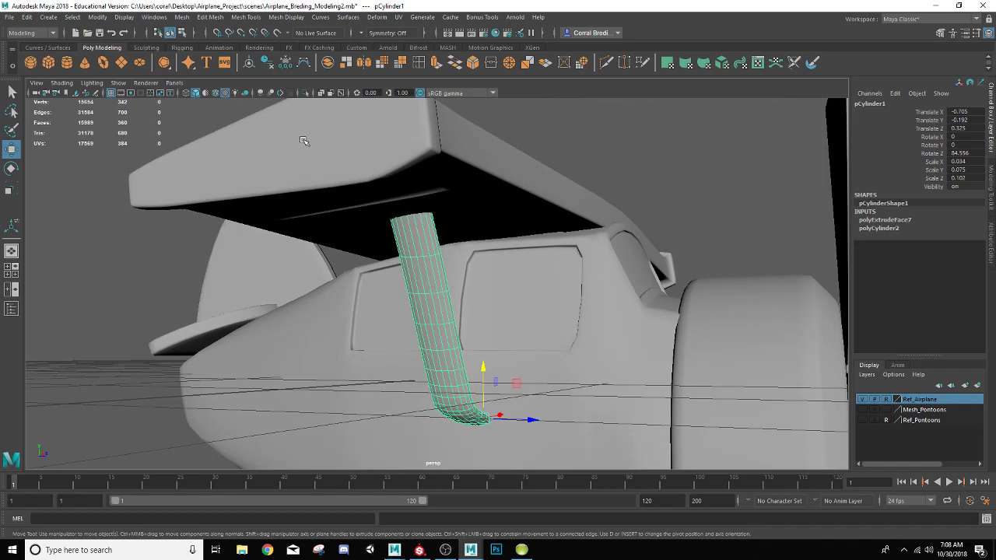
# Delete the strut's construction history and freeze its transformations
pyautogui.click(268, 65)
pyautogui.click(285, 65)
pyautogui.scroll(-5, 393, 253)
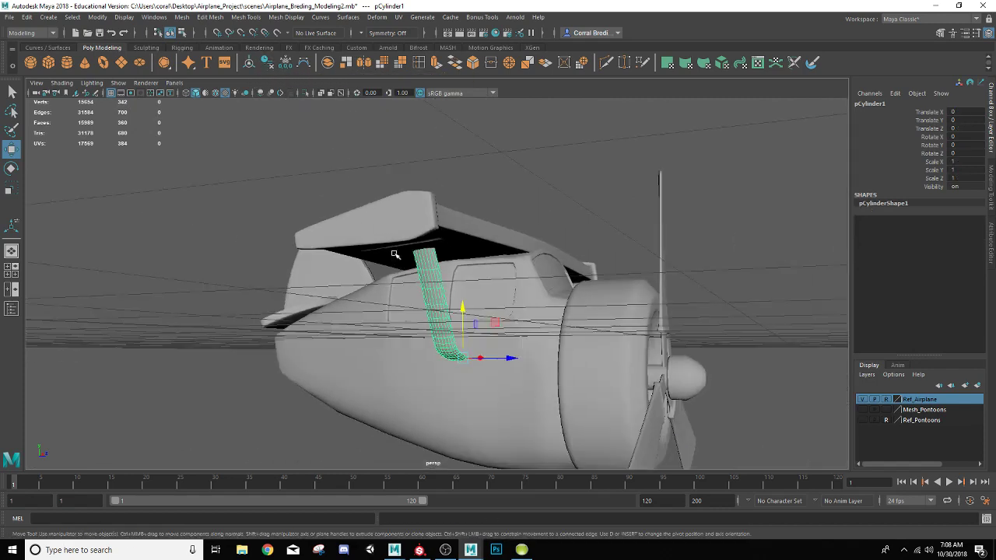
# Mirror the strut to the other side of the airplane across the world X axis with the direction set to +
pyautogui.keyDown('alt'); pyautogui.moveTo(396, 254); pyautogui.dragTo(396, 352); pyautogui.keyUp('alt')
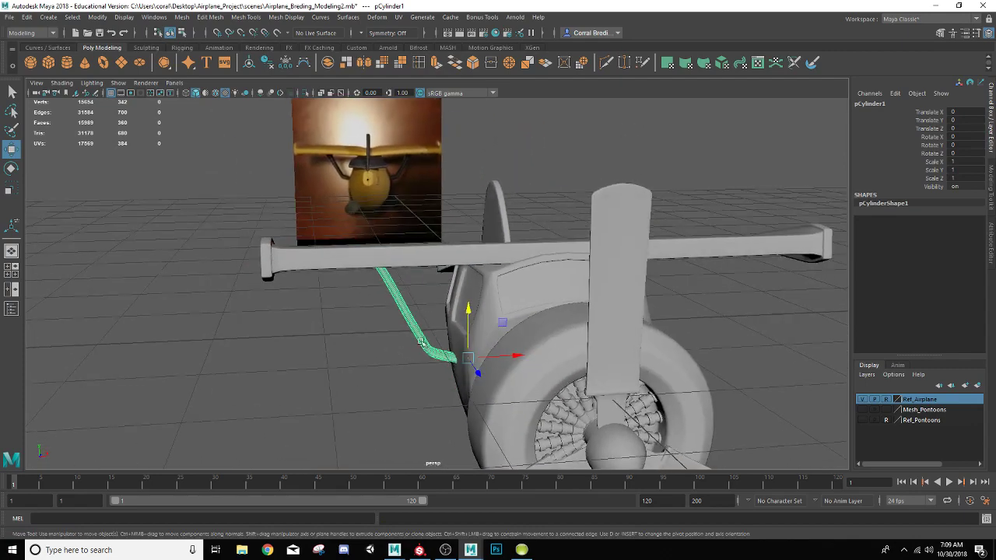
pyautogui.keyDown('alt'); pyautogui.moveTo(502, 323); pyautogui.dragTo(539, 348); pyautogui.keyUp('alt')
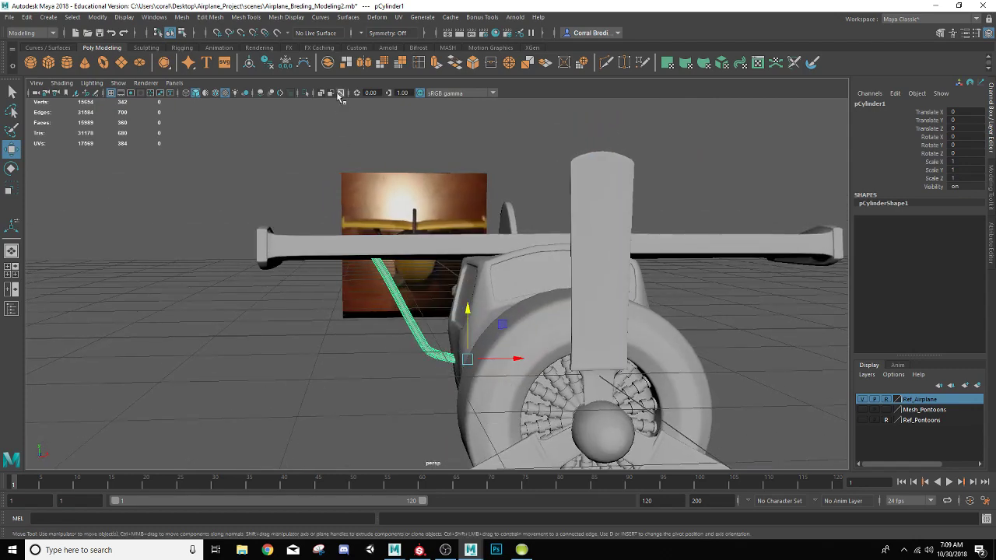
pyautogui.click(365, 63)
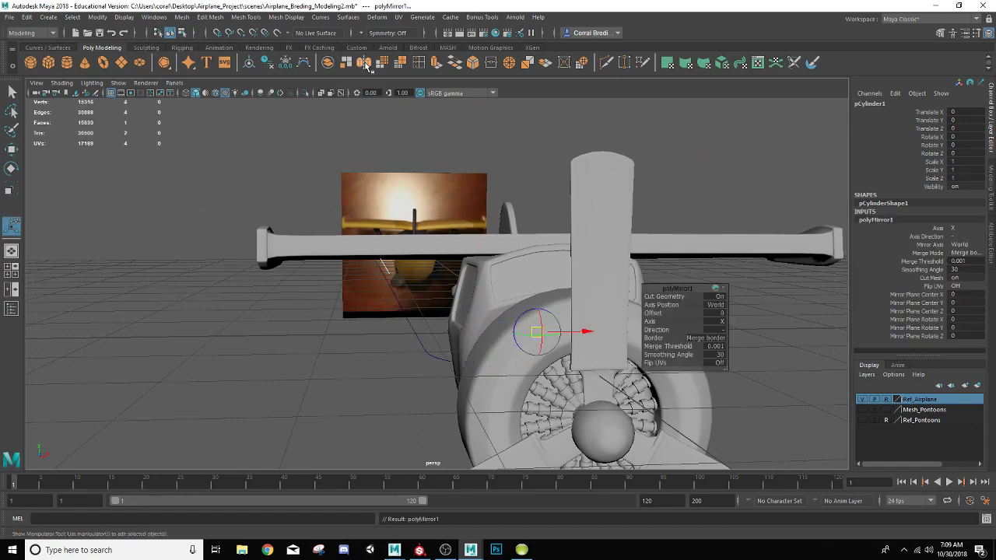
pyautogui.moveTo(576, 352)
pyautogui.keyDown('alt'); pyautogui.mouseDown()
pyautogui.moveTo(560, 351)
pyautogui.moveTo(583, 355)
pyautogui.mouseUp(); pyautogui.keyUp('alt')
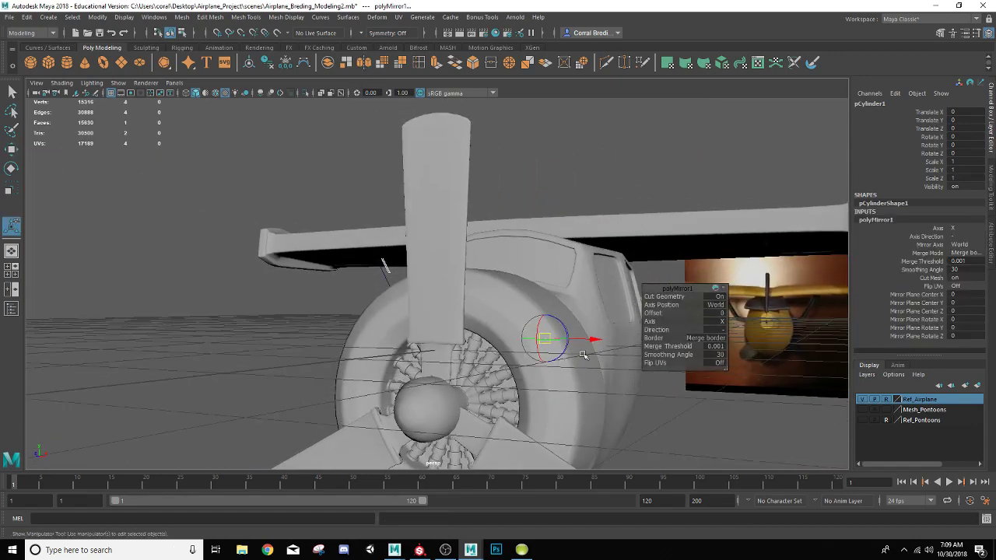
pyautogui.click(722, 337)
pyautogui.click(729, 339)
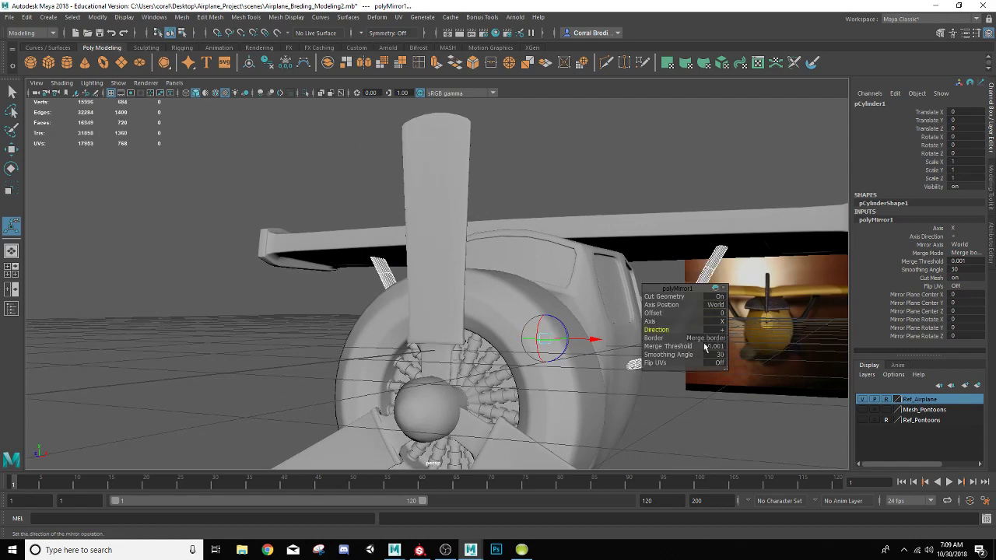
pyautogui.keyDown('alt'); pyautogui.moveTo(411, 336); pyautogui.dragTo(523, 304); pyautogui.keyUp('alt')
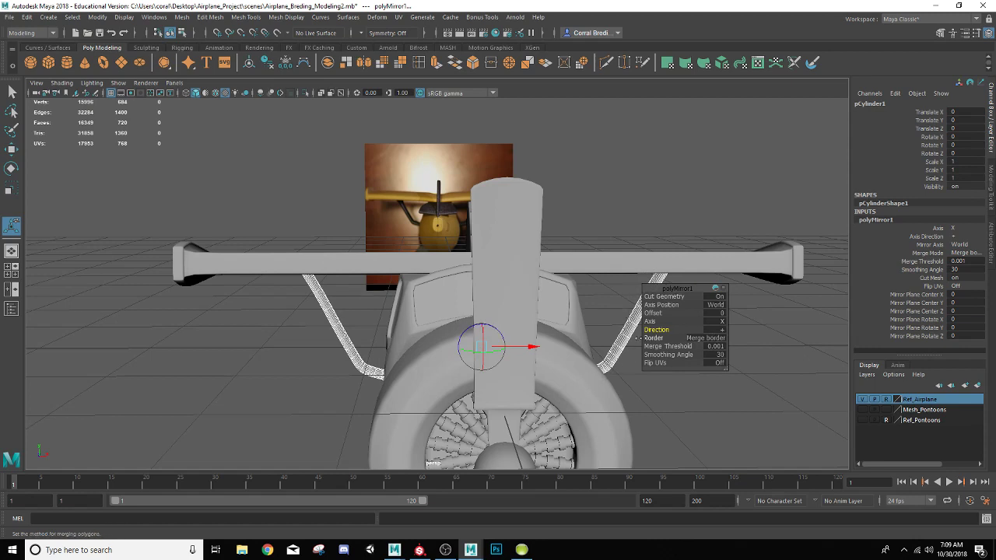
pyautogui.keyDown('alt'); pyautogui.moveTo(490, 333); pyautogui.dragTo(396, 279); pyautogui.keyUp('alt')
pyautogui.click(526, 285)
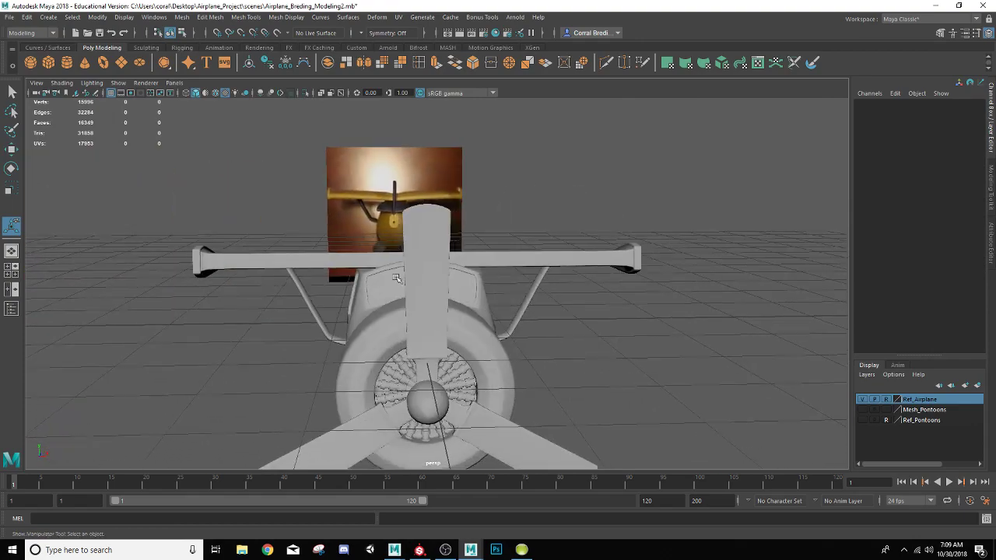
# Examine both wing struts in X-Ray shading and in normal shading against the front-view reference
pyautogui.click(321, 93)
pyautogui.keyDown('alt'); pyautogui.moveTo(340, 256); pyautogui.dragTo(389, 256); pyautogui.keyUp('alt')
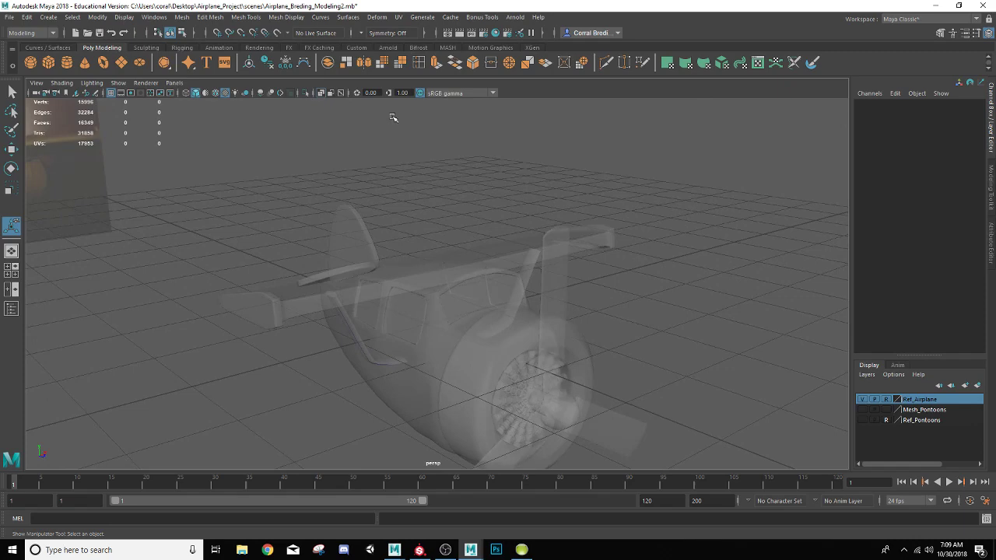
pyautogui.click(328, 92)
pyautogui.keyDown('alt'); pyautogui.moveTo(464, 294); pyautogui.dragTo(420, 285); pyautogui.keyUp('alt')
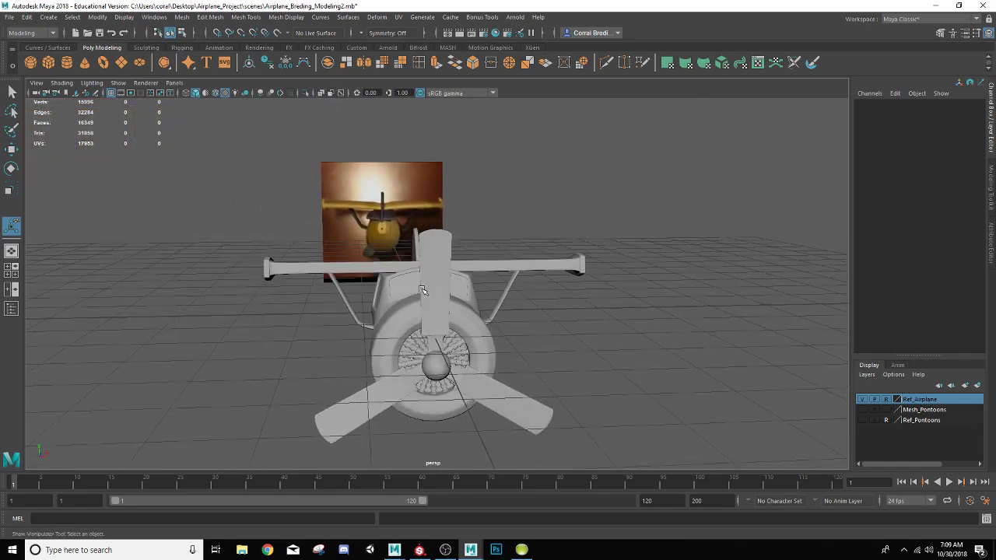
pyautogui.keyDown('alt'); pyautogui.moveTo(461, 364); pyautogui.dragTo(454, 336); pyautogui.keyUp('alt')
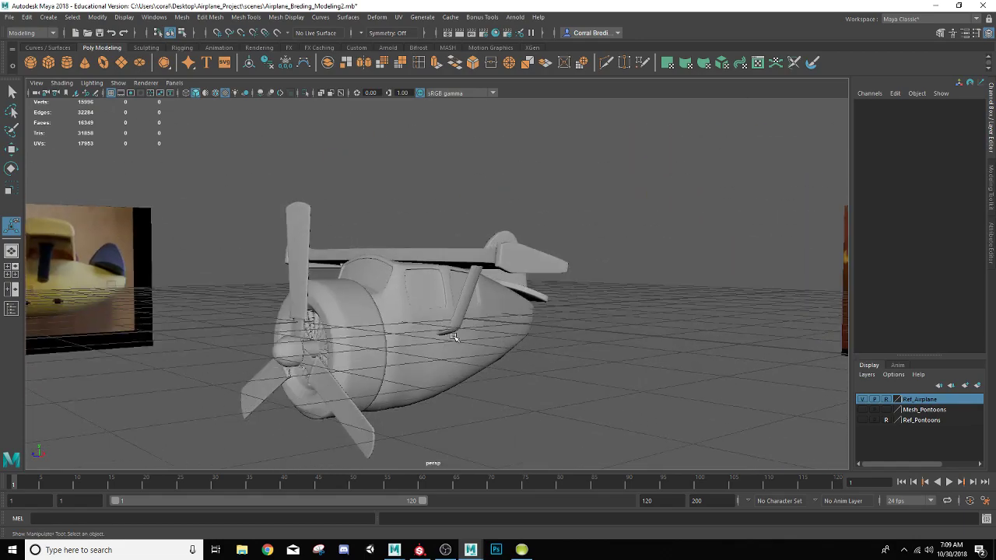
pyautogui.scroll(-3, 455, 337)
pyautogui.scroll(5, 454, 336)
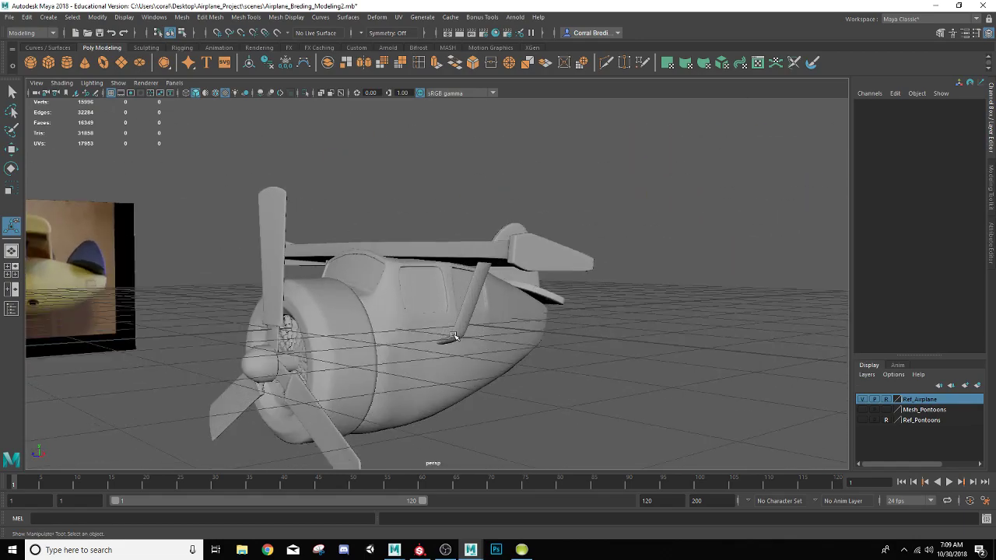
# Show the Mesh_Pontoons layer and scale both complete pontoon groups uniformly to 0.535
pyautogui.click(864, 410)
pyautogui.scroll(-5, 536, 313)
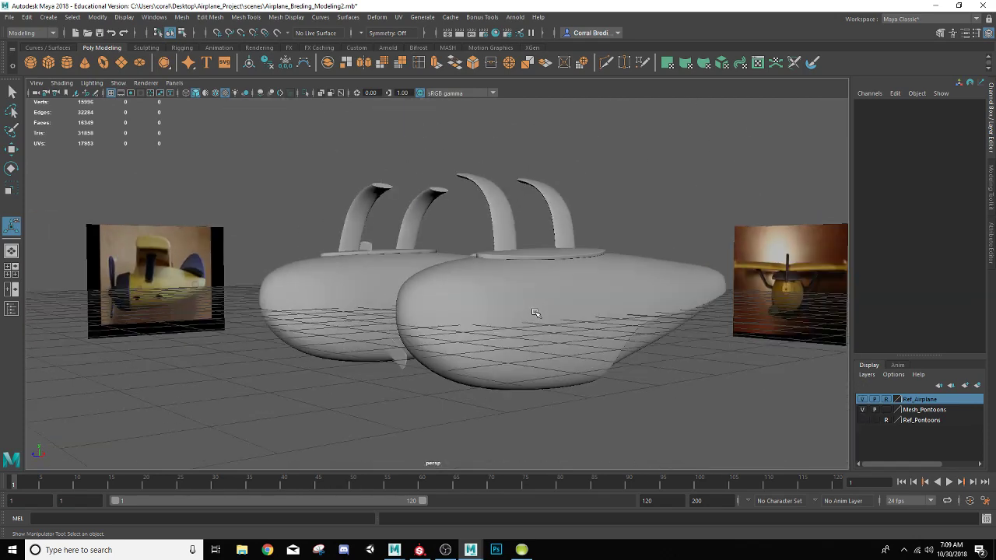
pyautogui.moveTo(361, 166); pyautogui.dragTo(572, 204)
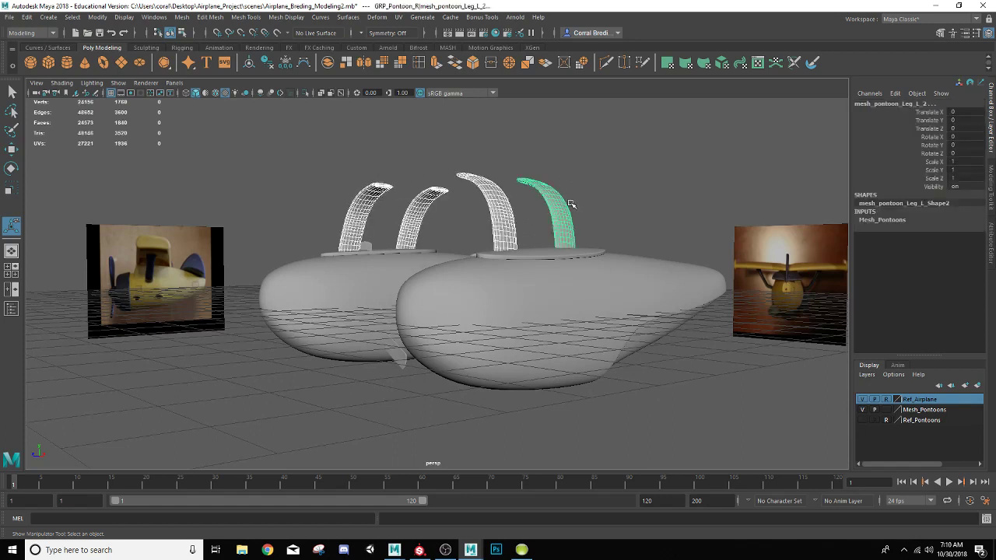
pyautogui.press('Up')
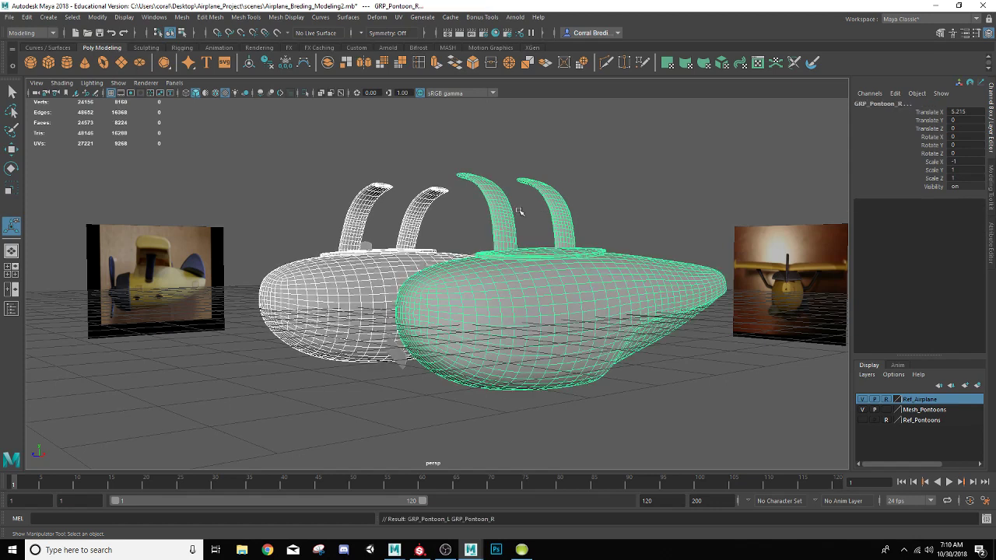
pyautogui.press('r')
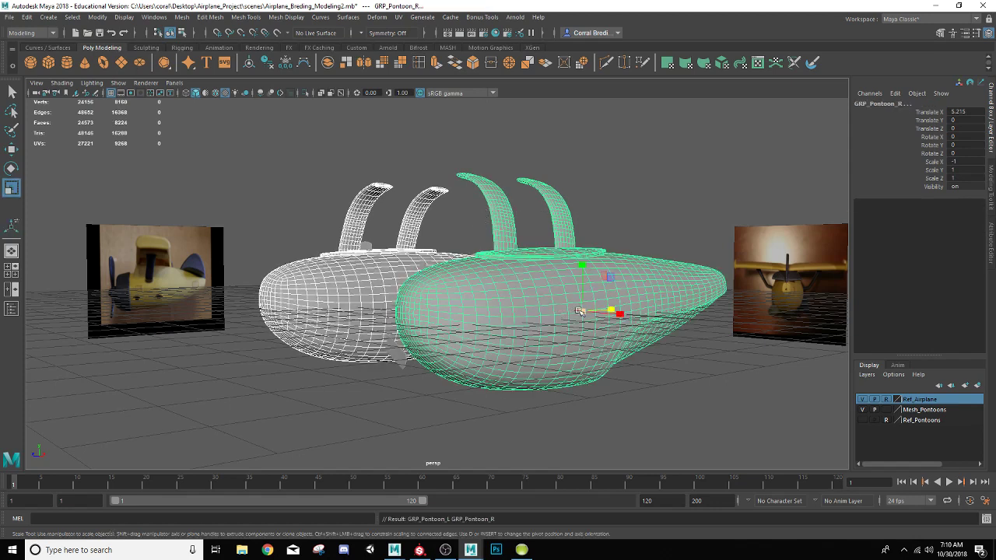
pyautogui.moveTo(580, 310); pyautogui.dragTo(453, 338)
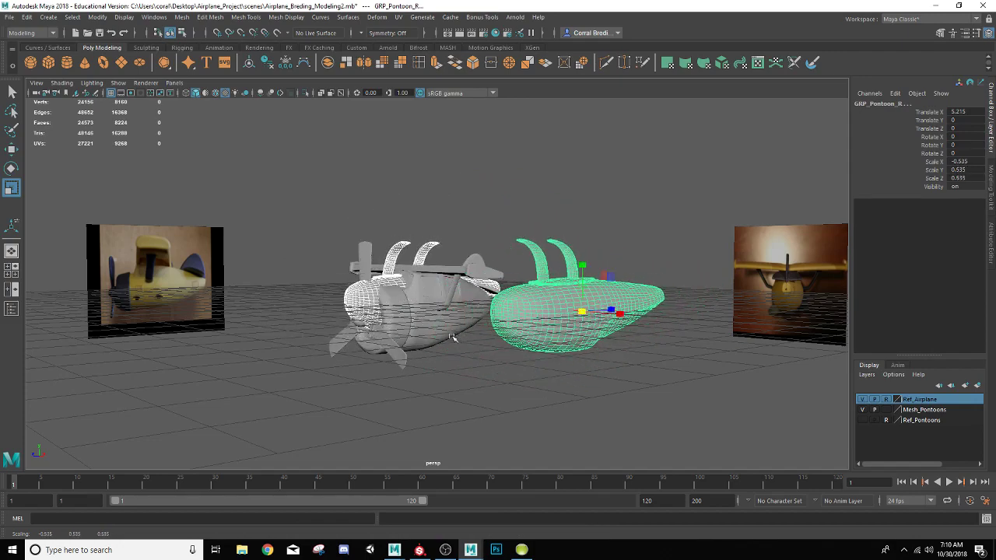
# Move both pontoon groups below the airplane, with GRP_Pontoon_R at Translate X 3.97, Y -2.168, Z -0.6
pyautogui.press('w')
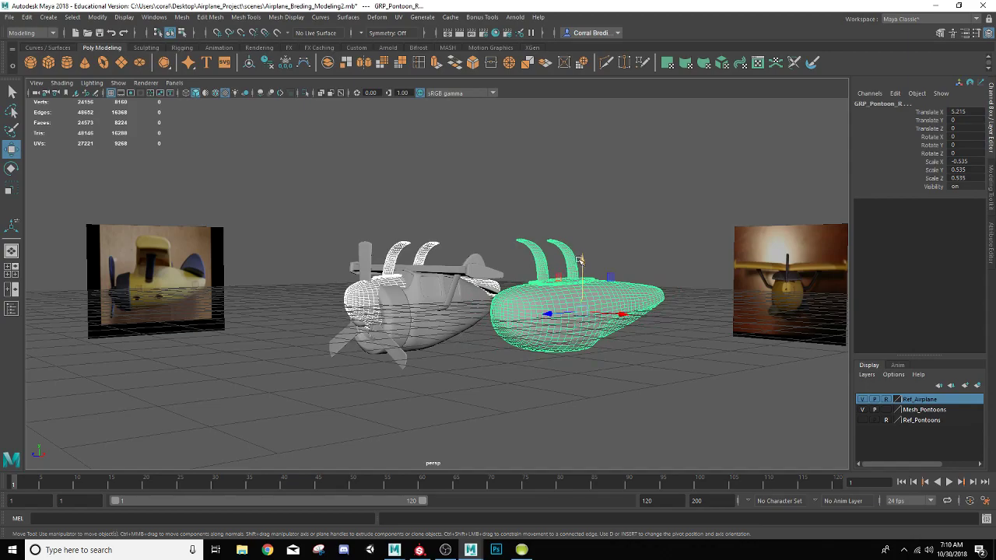
pyautogui.moveTo(582, 261); pyautogui.dragTo(557, 328)
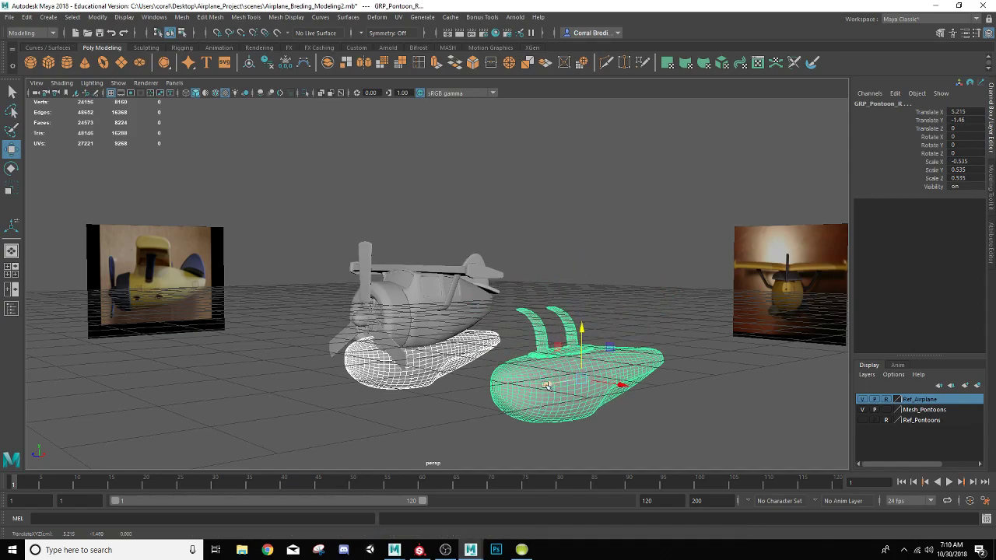
pyautogui.moveTo(548, 386); pyautogui.dragTo(552, 409)
pyautogui.moveTo(690, 375); pyautogui.dragTo(508, 321)
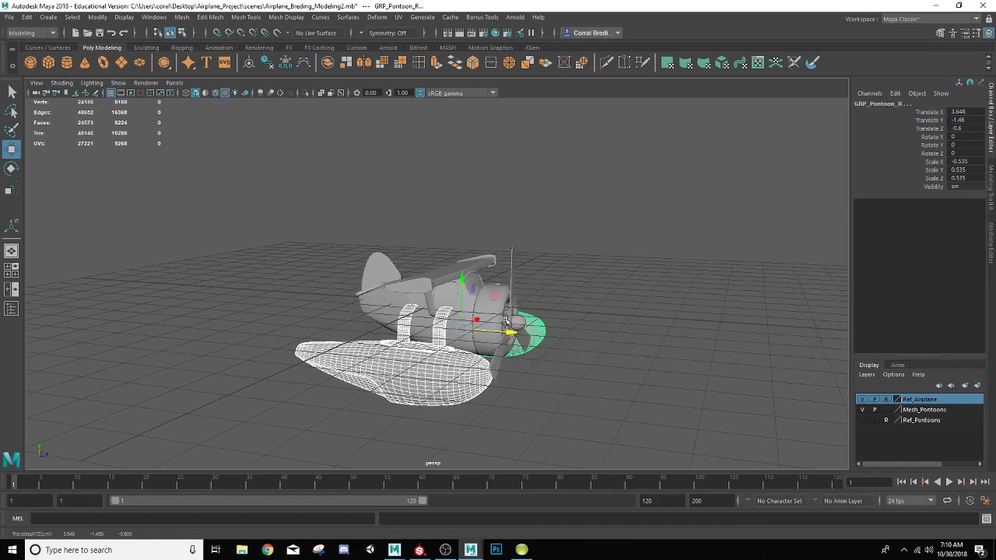
pyautogui.moveTo(464, 276); pyautogui.dragTo(585, 371)
pyautogui.scroll(3, 462, 311)
pyautogui.moveTo(695, 400); pyautogui.dragTo(716, 400)
# Scale both pontoon groups down uniformly to 0.475 to suit the fuselage
pyautogui.keyDown('alt'); pyautogui.moveTo(475, 393); pyautogui.dragTo(545, 396); pyautogui.keyUp('alt')
pyautogui.press('r')
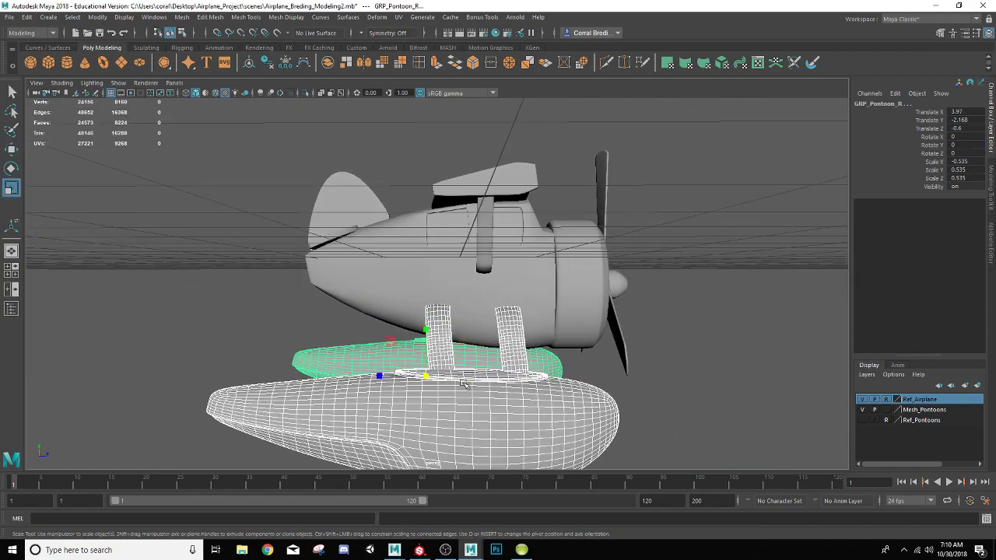
pyautogui.moveTo(426, 377); pyautogui.dragTo(411, 380)
pyautogui.press('w')
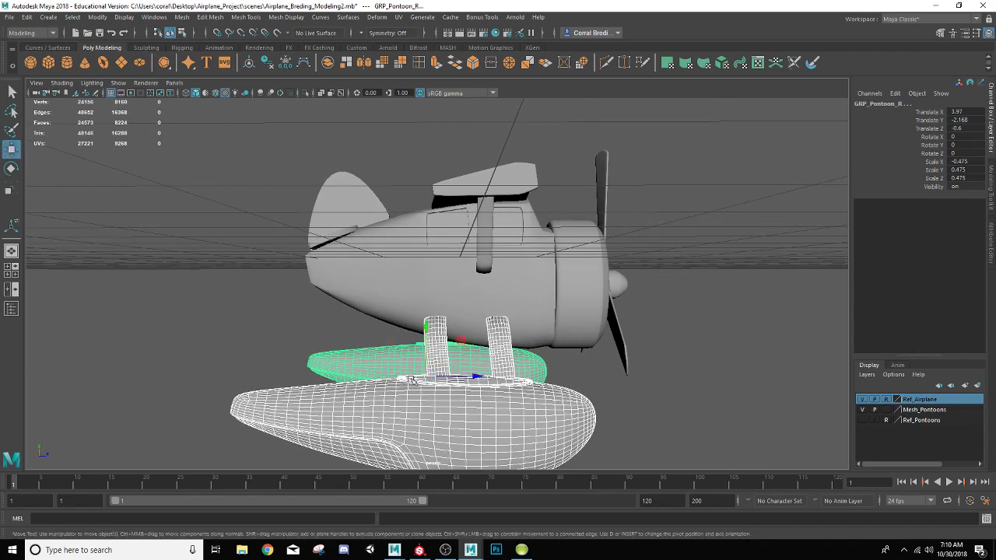
# Raise both pontoon groups and shift them lengthwise under the fuselage, with GRP_Pontoon_R at Translate Y -1.987 and Z -0.35
pyautogui.moveTo(426, 329); pyautogui.dragTo(424, 326)
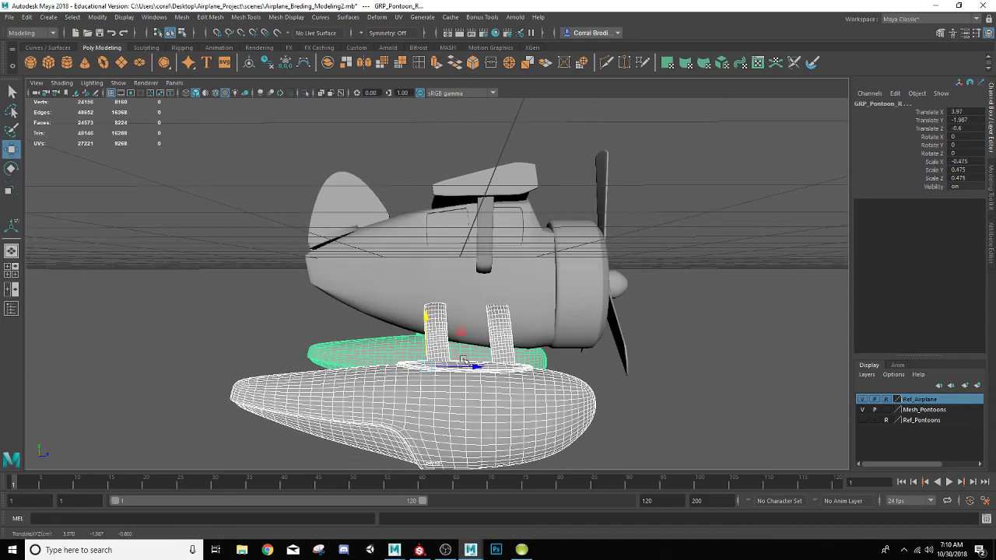
pyautogui.moveTo(463, 362); pyautogui.dragTo(383, 357)
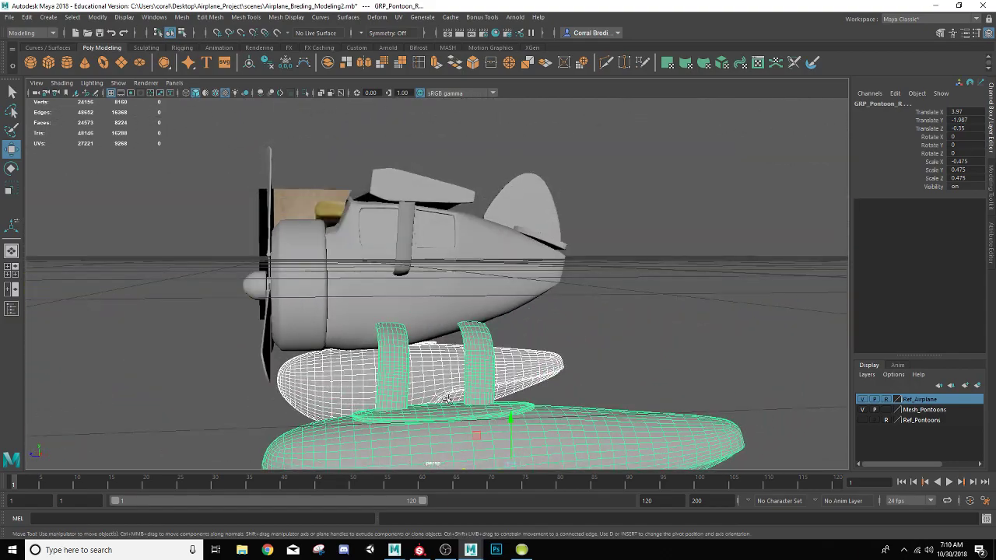
# Move only the complete GRP_Pontoon_R group inward towards the fuselage to Translate X 1.158, and deselect it to check the placement
pyautogui.keyDown('alt'); pyautogui.moveTo(447, 398); pyautogui.dragTo(488, 401); pyautogui.keyUp('alt')
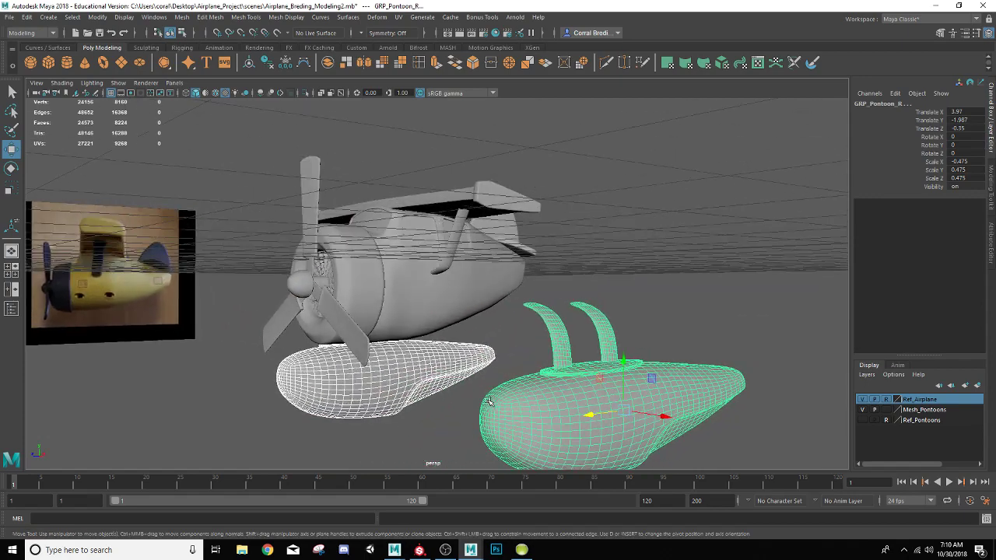
pyautogui.click(503, 413)
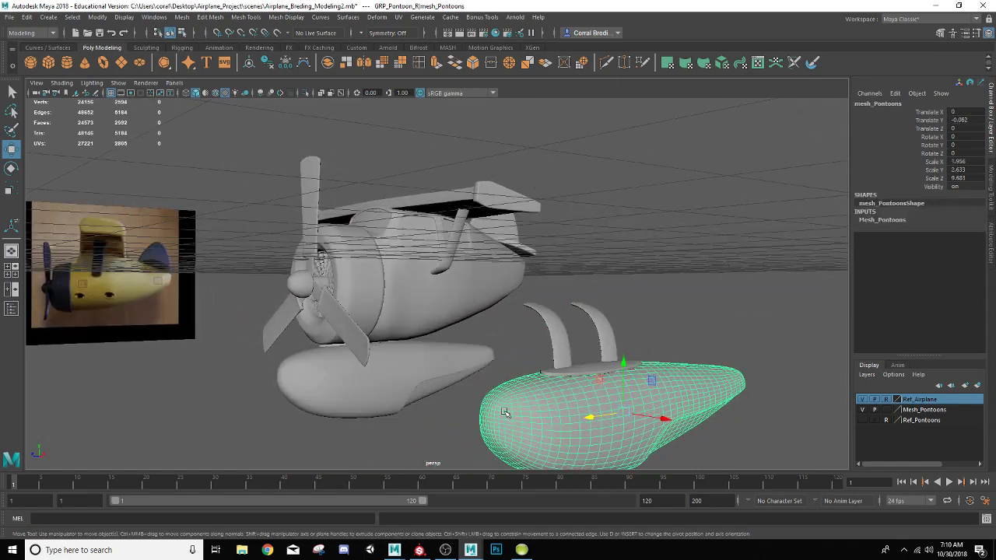
pyautogui.press('Up')
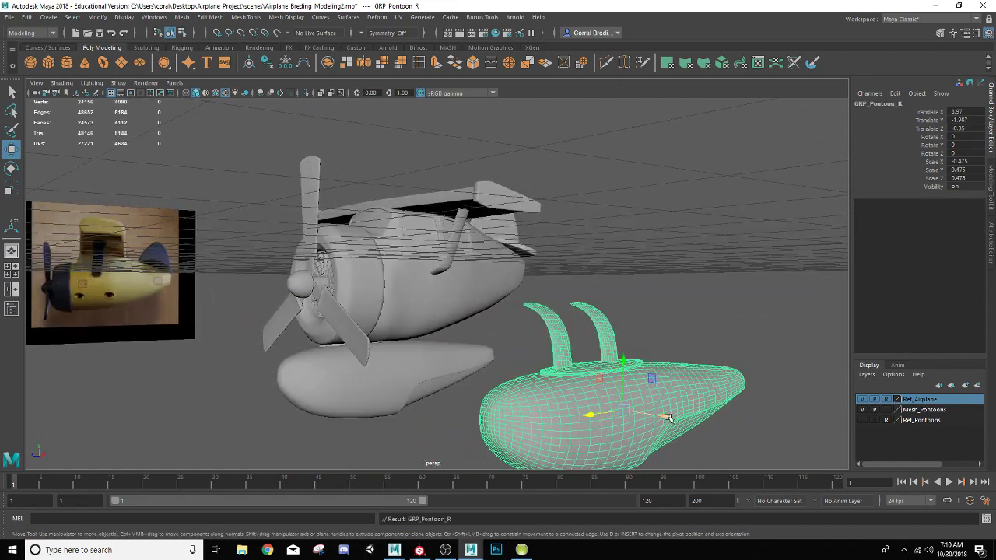
pyautogui.moveTo(684, 404); pyautogui.dragTo(574, 376, button='middle')
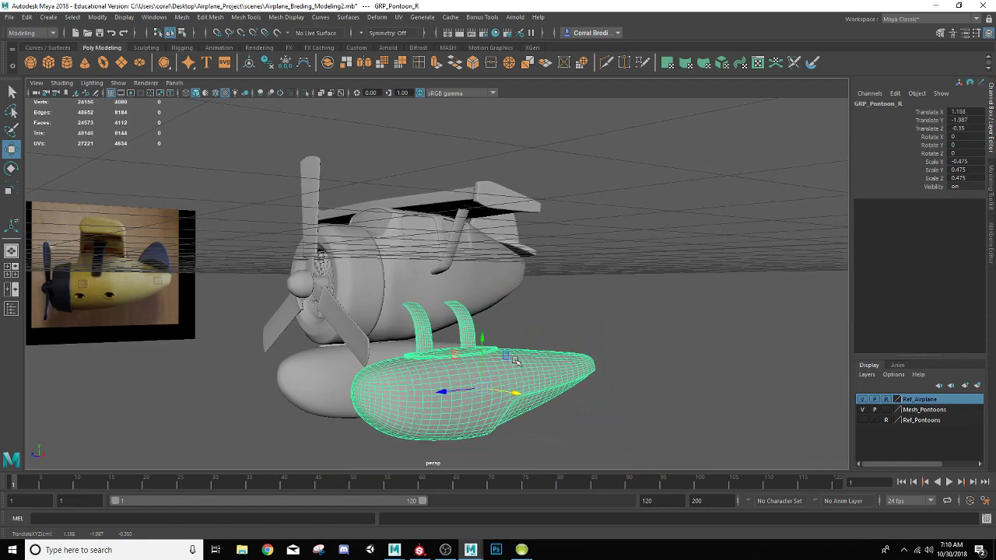
pyautogui.keyDown('alt'); pyautogui.moveTo(515, 361); pyautogui.dragTo(493, 365); pyautogui.keyUp('alt')
pyautogui.click(555, 316)
pyautogui.scroll(5, 458, 340)
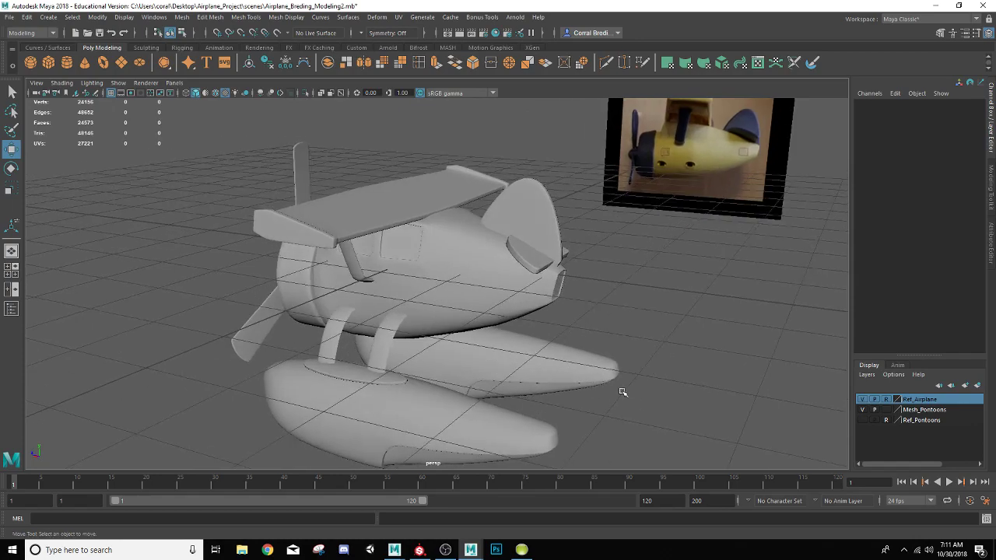
pyautogui.keyDown('alt'); pyautogui.moveTo(643, 393); pyautogui.dragTo(631, 387); pyautogui.keyUp('alt')
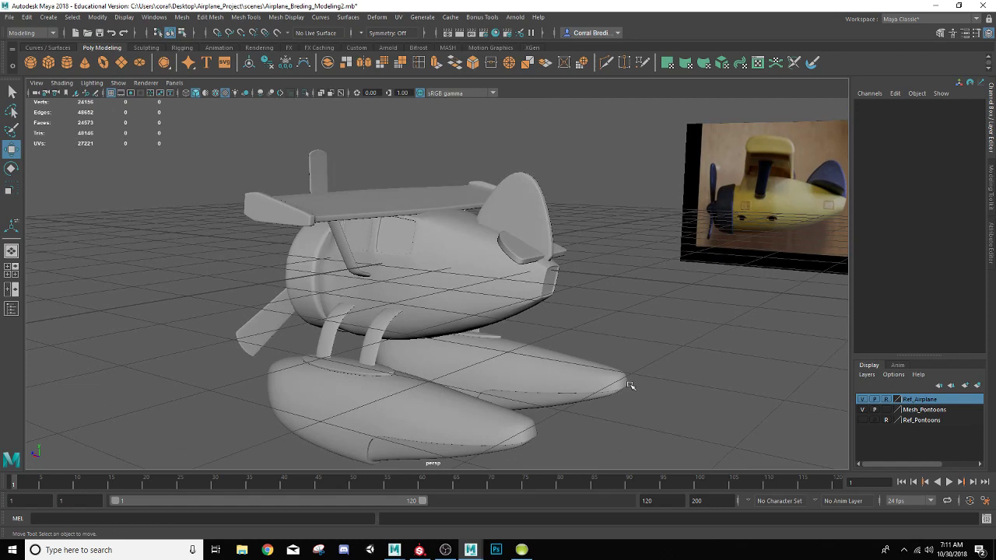